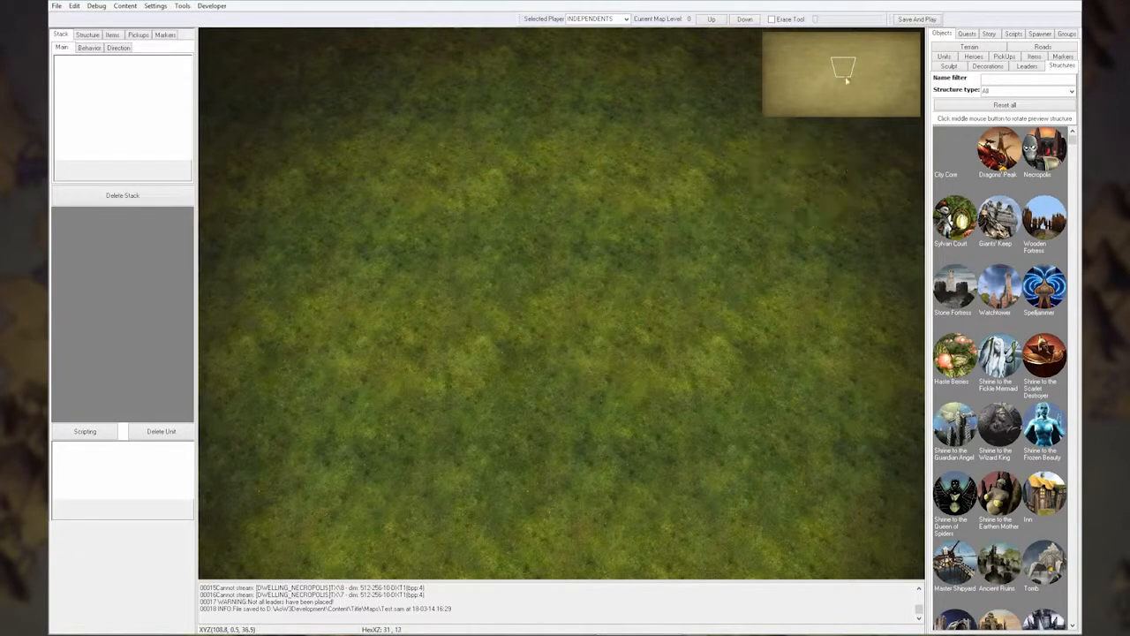
Paint a curving mountain range in the grassland with the temperate Mountains 00: Default terrain.
{"action": "left_click", "coordinate": [966, 48]}
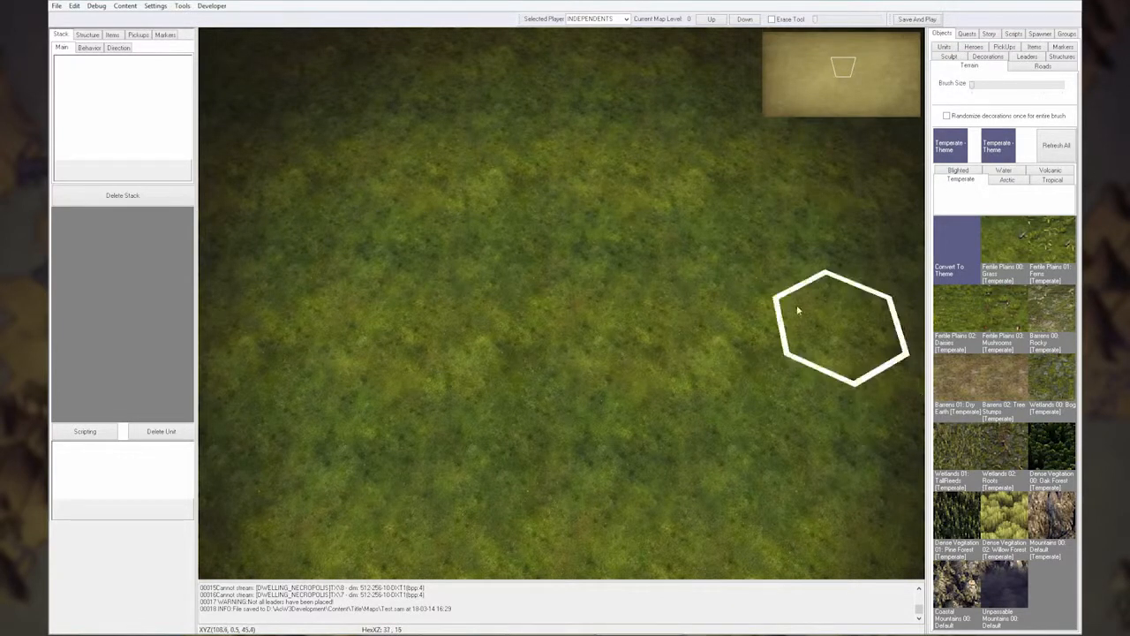
{"action": "left_click", "coordinate": [1045, 519]}
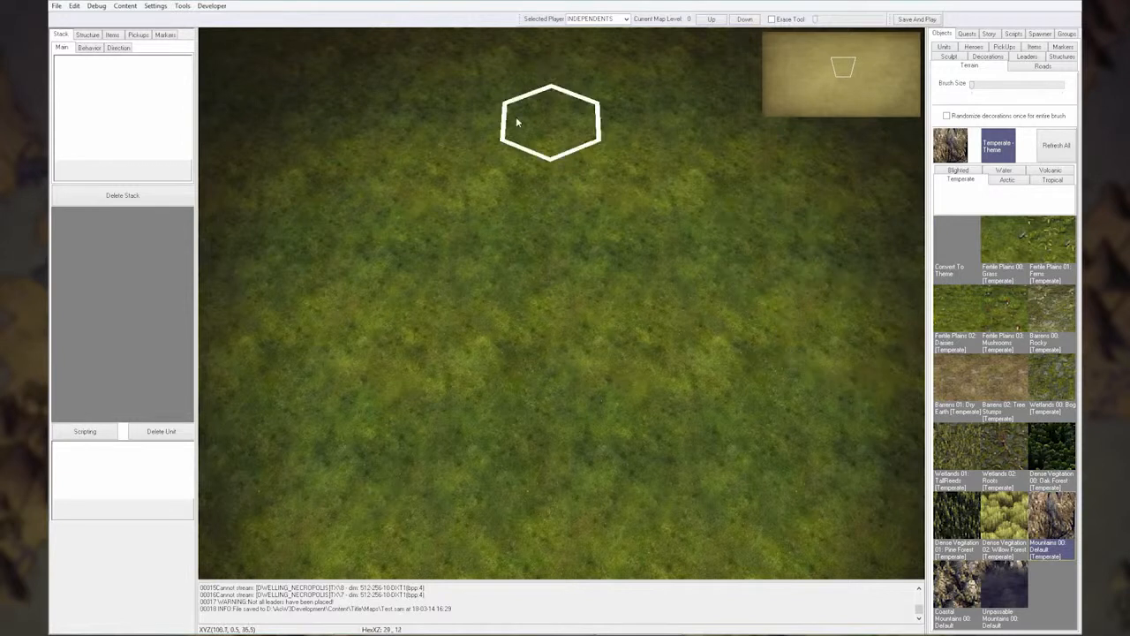
{"action": "left_click", "coordinate": [551, 125]}
{"action": "left_click", "coordinate": [497, 154]}
{"action": "mouse_move", "coordinate": [496, 154]}
{"action": "left_mouse_down"}
{"action": "mouse_move", "coordinate": [424, 159]}
{"action": "mouse_move", "coordinate": [443, 193]}
{"action": "left_mouse_up"}
{"action": "scroll", "coordinate": [444, 192], "scroll_direction": "up", "scroll_amount": 2}
{"action": "scroll", "coordinate": [447, 192], "scroll_direction": "down", "scroll_amount": 4}
{"action": "mouse_move", "coordinate": [402, 227]}
{"action": "left_mouse_down"}
{"action": "mouse_move", "coordinate": [528, 169]}
{"action": "mouse_move", "coordinate": [413, 221]}
{"action": "mouse_move", "coordinate": [543, 209]}
{"action": "mouse_move", "coordinate": [361, 129]}
{"action": "mouse_move", "coordinate": [634, 216]}
{"action": "mouse_move", "coordinate": [668, 195]}
{"action": "left_mouse_up"}
{"action": "right_click_drag", "start_coordinate": [681, 290], "coordinate": [589, 196]}
{"action": "mouse_move", "coordinate": [600, 71]}
{"action": "right_mouse_down"}
{"action": "mouse_move", "coordinate": [615, 138]}
{"action": "mouse_move", "coordinate": [572, 155]}
{"action": "right_mouse_up"}
{"action": "mouse_move", "coordinate": [572, 156]}
{"action": "left_mouse_down"}
{"action": "mouse_move", "coordinate": [467, 157]}
{"action": "mouse_move", "coordinate": [594, 175]}
{"action": "mouse_move", "coordinate": [641, 249]}
{"action": "mouse_move", "coordinate": [399, 144]}
{"action": "mouse_move", "coordinate": [482, 135]}
{"action": "left_mouse_up"}
{"action": "right_click_drag", "start_coordinate": [482, 136], "coordinate": [665, 143]}
{"action": "mouse_move", "coordinate": [473, 198]}
{"action": "left_mouse_down"}
{"action": "mouse_move", "coordinate": [398, 315]}
{"action": "mouse_move", "coordinate": [361, 432]}
{"action": "mouse_move", "coordinate": [431, 245]}
{"action": "mouse_move", "coordinate": [508, 251]}
{"action": "left_mouse_up"}
{"action": "right_click_drag", "start_coordinate": [519, 311], "coordinate": [513, 258]}
{"action": "left_click_drag", "start_coordinate": [513, 251], "coordinate": [472, 231]}
{"action": "mouse_move", "coordinate": [405, 325]}
{"action": "right_mouse_down"}
{"action": "mouse_move", "coordinate": [437, 287]}
{"action": "mouse_move", "coordinate": [392, 275]}
{"action": "right_mouse_up"}
{"action": "mouse_move", "coordinate": [383, 287]}
{"action": "left_mouse_down"}
{"action": "mouse_move", "coordinate": [306, 344]}
{"action": "mouse_move", "coordinate": [472, 285]}
{"action": "left_mouse_up"}
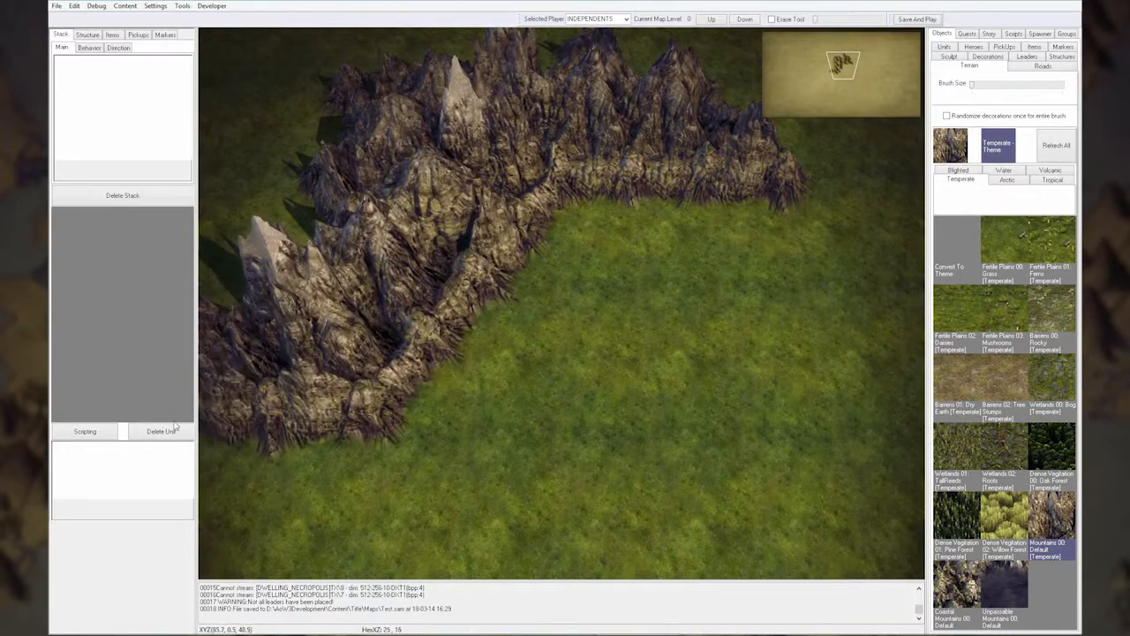
Thicken the mountain range along its southern edge and extend it eastward, leaving a small grass notch near the eastern end.
{"action": "left_click", "coordinate": [298, 375]}
{"action": "left_click", "coordinate": [362, 365]}
{"action": "right_click_drag", "start_coordinate": [582, 244], "coordinate": [452, 356]}
{"action": "left_click_drag", "start_coordinate": [452, 356], "coordinate": [521, 354]}
{"action": "mouse_move", "coordinate": [767, 362]}
{"action": "right_mouse_down"}
{"action": "mouse_move", "coordinate": [753, 274]}
{"action": "mouse_move", "coordinate": [704, 393]}
{"action": "right_mouse_up"}
{"action": "left_click_drag", "start_coordinate": [618, 304], "coordinate": [722, 386]}
{"action": "mouse_move", "coordinate": [554, 324]}
{"action": "left_mouse_down"}
{"action": "mouse_move", "coordinate": [598, 255]}
{"action": "mouse_move", "coordinate": [634, 262]}
{"action": "mouse_move", "coordinate": [340, 161]}
{"action": "left_mouse_up"}
{"action": "right_click_drag", "start_coordinate": [587, 136], "coordinate": [502, 243]}
{"action": "scroll", "coordinate": [503, 243], "scroll_direction": "down", "scroll_amount": 2}
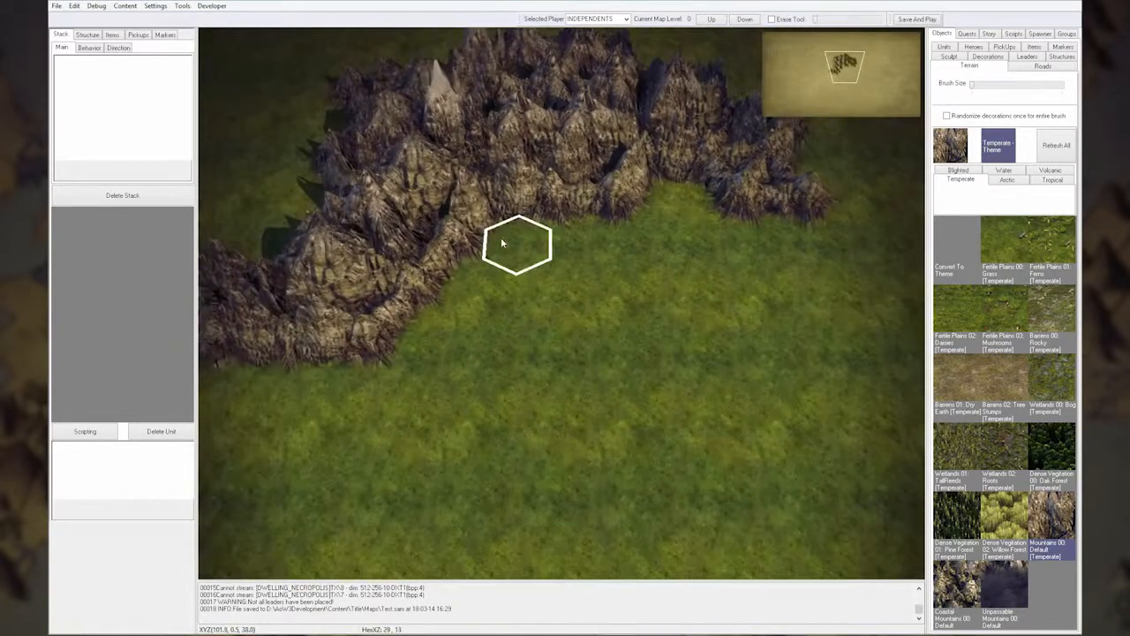
{"action": "scroll", "coordinate": [502, 243], "scroll_direction": "down", "scroll_amount": 2}
{"action": "scroll", "coordinate": [592, 249], "scroll_direction": "up", "scroll_amount": 2}
{"action": "right_click_drag", "start_coordinate": [592, 249], "coordinate": [620, 251]}
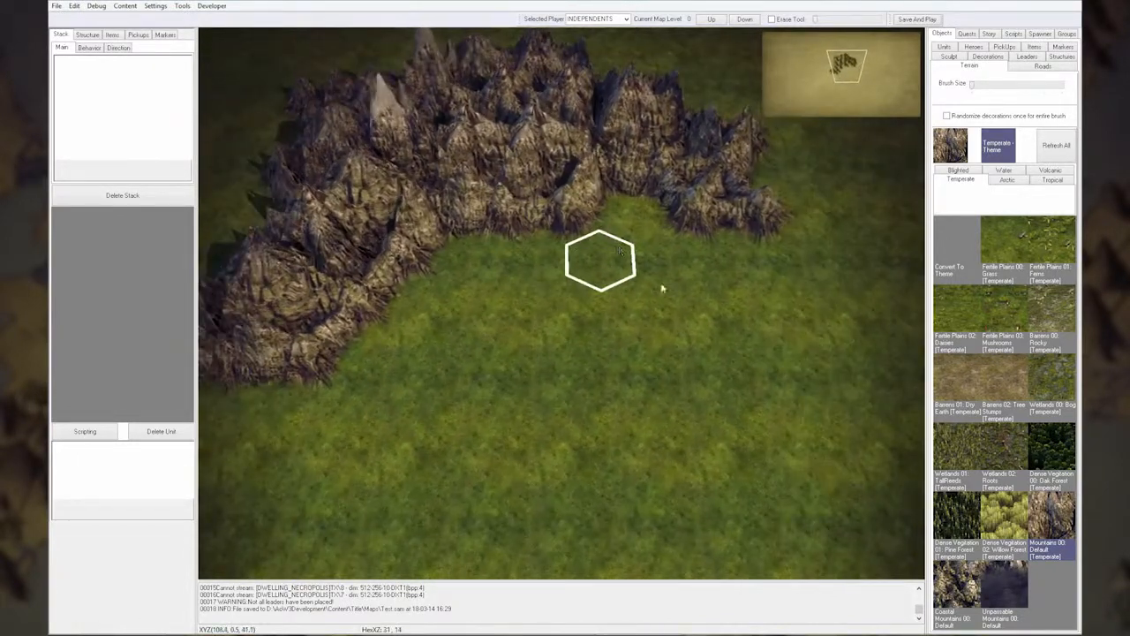
Paint a large area of Dense Vegetation 00: Oak Forest south of the mountains with an enlarged brush.
{"action": "left_click", "coordinate": [1056, 454]}
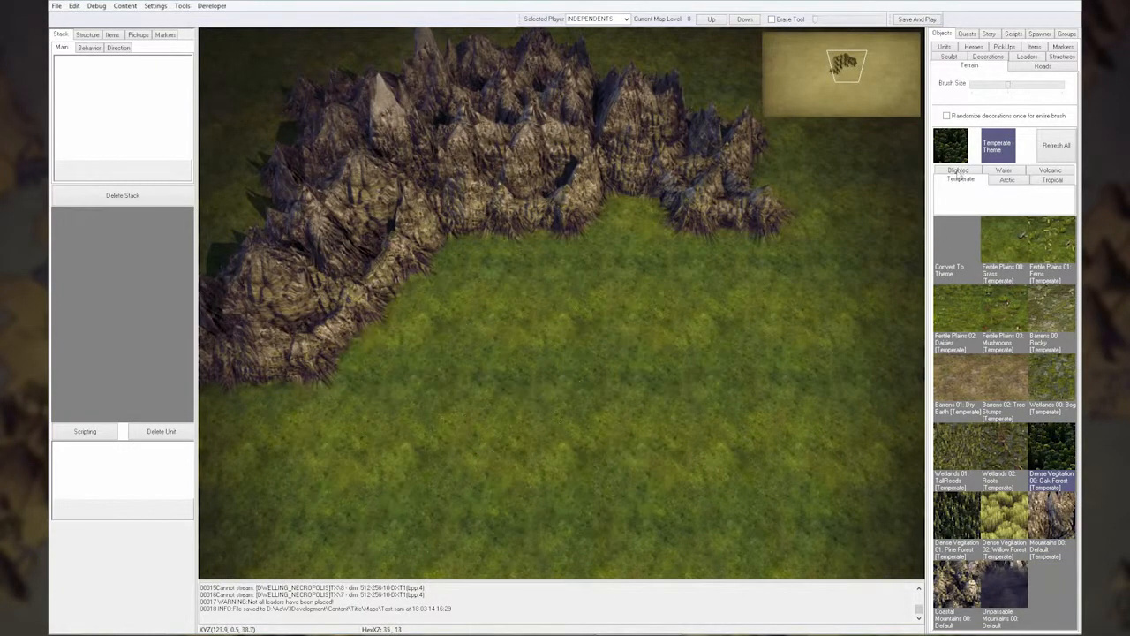
{"action": "mouse_move", "coordinate": [397, 460]}
{"action": "left_mouse_down"}
{"action": "mouse_move", "coordinate": [393, 408]}
{"action": "mouse_move", "coordinate": [285, 535]}
{"action": "mouse_move", "coordinate": [438, 486]}
{"action": "mouse_move", "coordinate": [433, 439]}
{"action": "mouse_move", "coordinate": [345, 455]}
{"action": "left_mouse_up"}
{"action": "key", "text": "Right"}
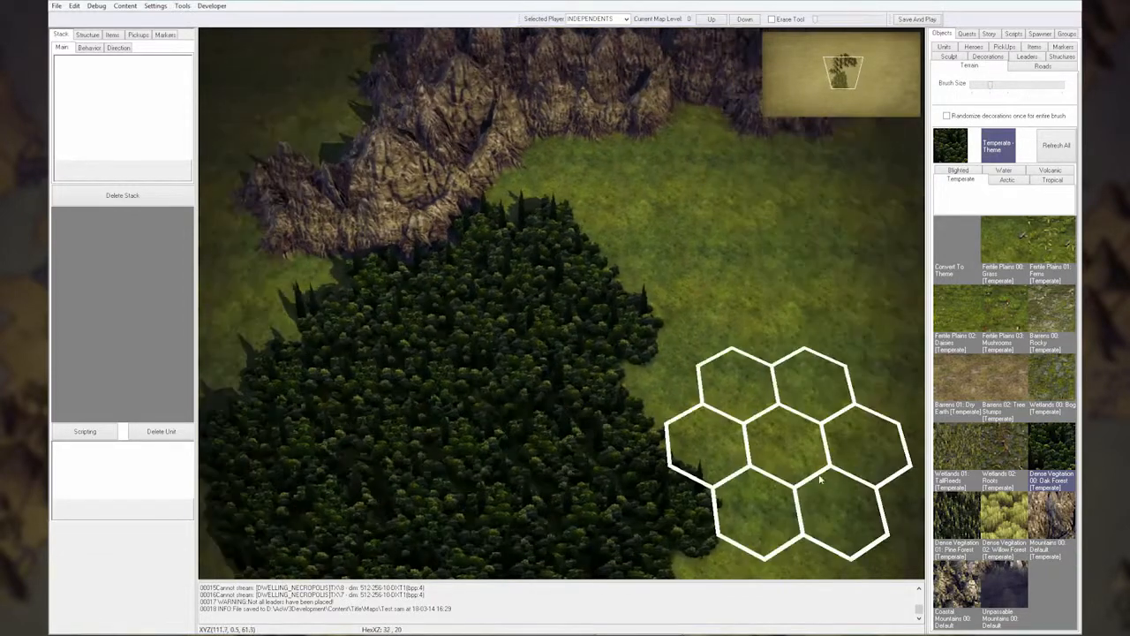
Paint Dense Vegetation 01: Pine Forest along the oak forest's eastern side using the smallest brush.
{"action": "left_click", "coordinate": [946, 515]}
{"action": "mouse_move", "coordinate": [570, 230]}
{"action": "left_mouse_down"}
{"action": "mouse_move", "coordinate": [518, 361]}
{"action": "mouse_move", "coordinate": [475, 377]}
{"action": "mouse_move", "coordinate": [621, 474]}
{"action": "mouse_move", "coordinate": [573, 386]}
{"action": "mouse_move", "coordinate": [540, 377]}
{"action": "left_mouse_up"}
{"action": "key", "text": "Down"}
{"action": "key", "text": "Right"}
{"action": "key", "text": "Up"}
{"action": "left_click", "coordinate": [338, 313]}
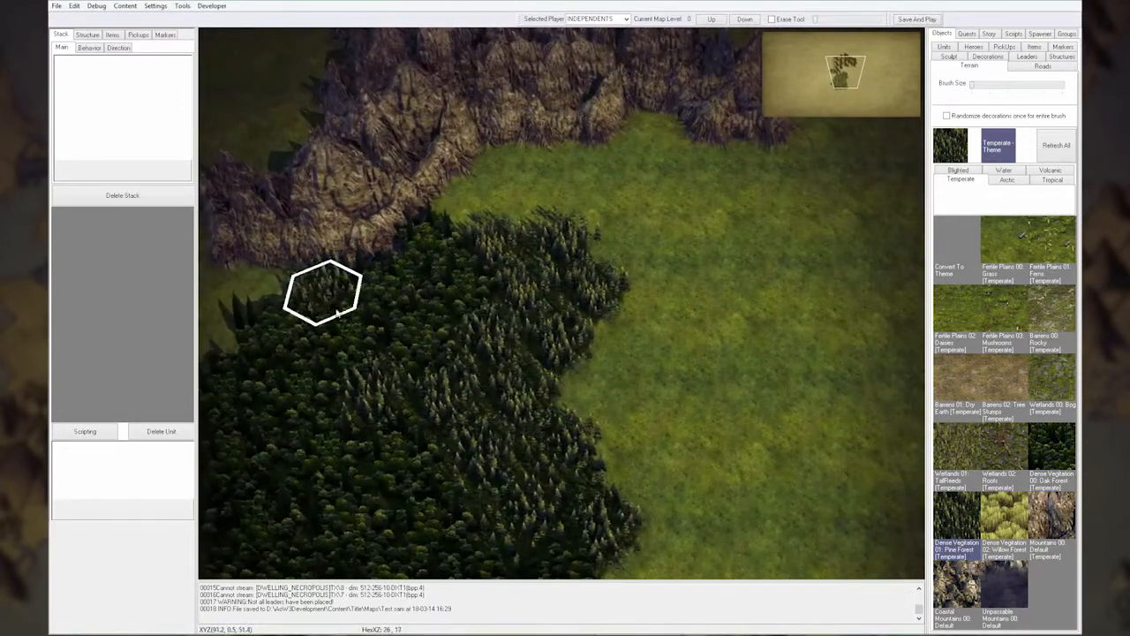
Add pine forest patches around the western and southwestern foot of the mountains.
{"action": "key", "text": "Up"}
{"action": "key", "text": "Left"}
{"action": "left_click", "coordinate": [321, 368]}
{"action": "key", "text": "Left"}
{"action": "left_click", "coordinate": [297, 323]}
{"action": "key", "text": "Up"}
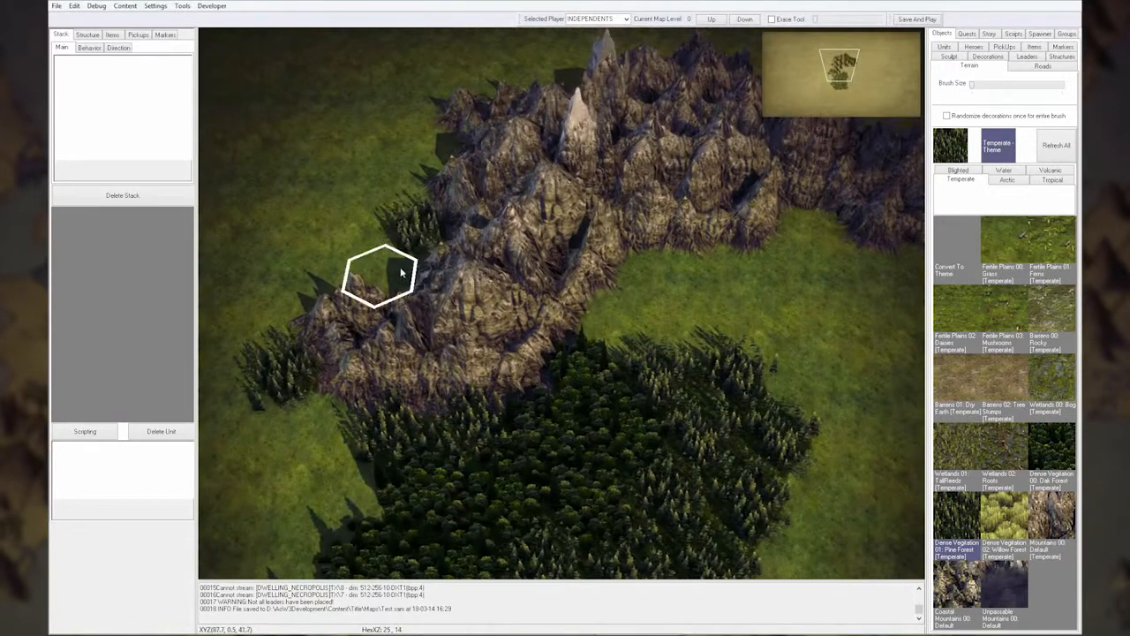
{"action": "key", "text": "Down"}
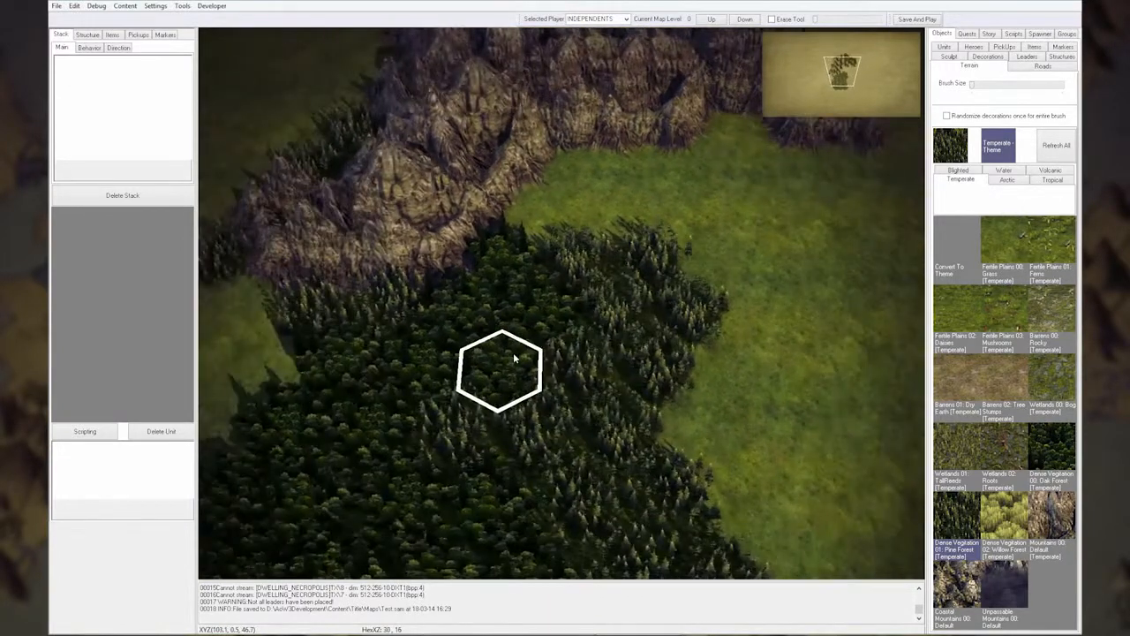
Paint Barrens 00: Rocky patches along the southern foot of the mountains and beside their eastern end.
{"action": "scroll", "coordinate": [515, 359], "scroll_direction": "down", "scroll_amount": 1}
{"action": "key", "text": "Left"}
{"action": "key", "text": "Right"}
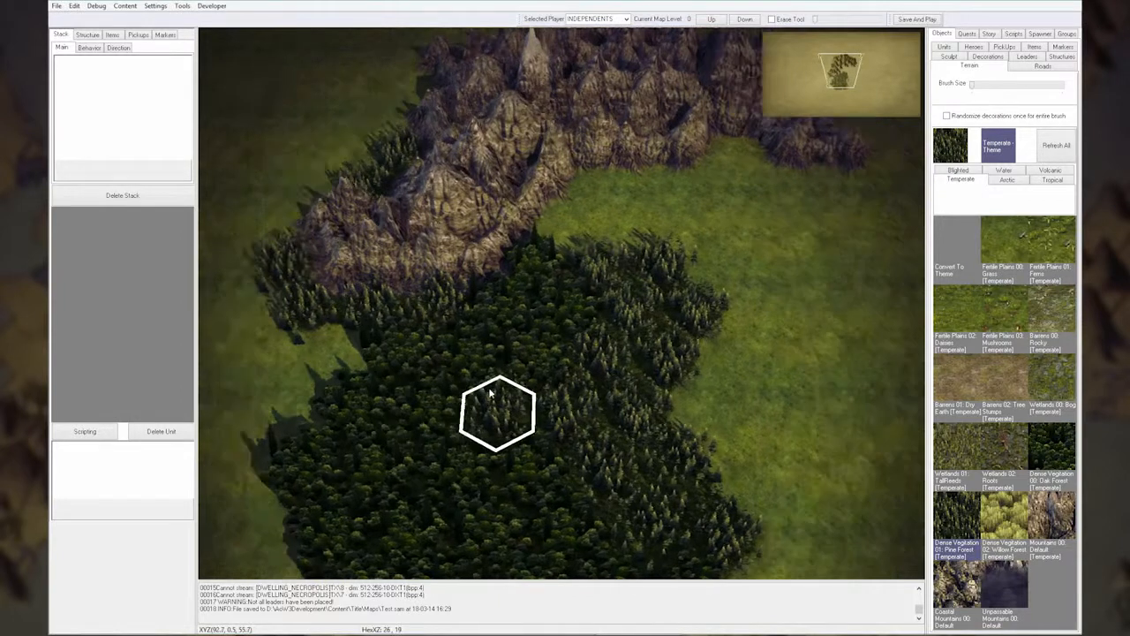
{"action": "key", "text": "Right"}
{"action": "key", "text": "Up"}
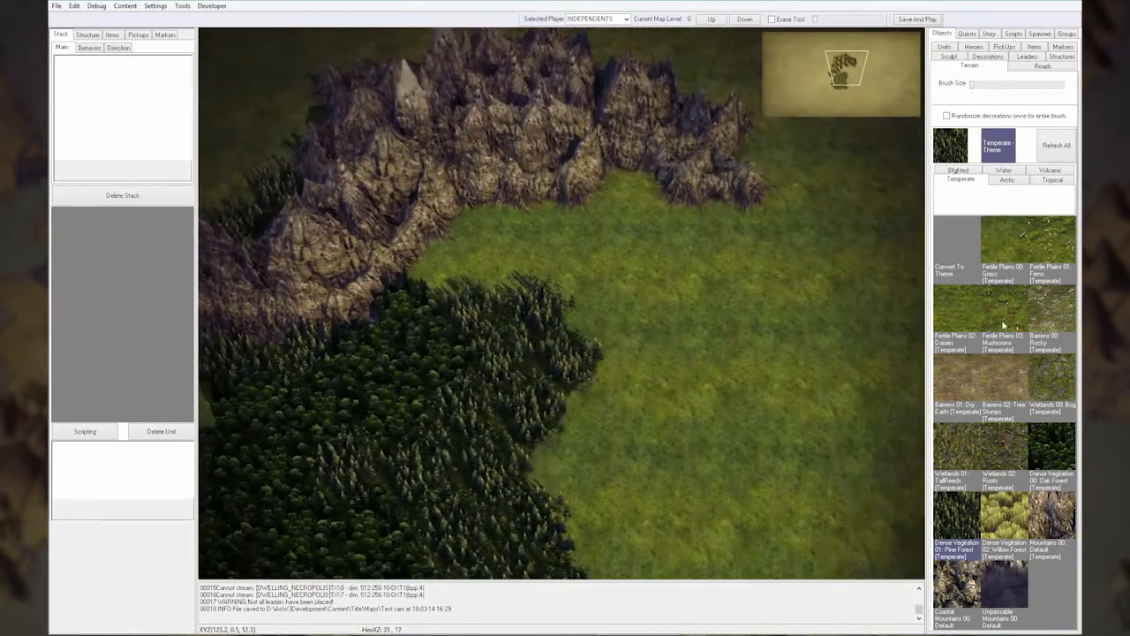
{"action": "left_click", "coordinate": [1046, 309]}
{"action": "mouse_move", "coordinate": [622, 188]}
{"action": "left_mouse_down"}
{"action": "mouse_move", "coordinate": [611, 213]}
{"action": "mouse_move", "coordinate": [482, 221]}
{"action": "mouse_move", "coordinate": [463, 267]}
{"action": "left_mouse_up"}
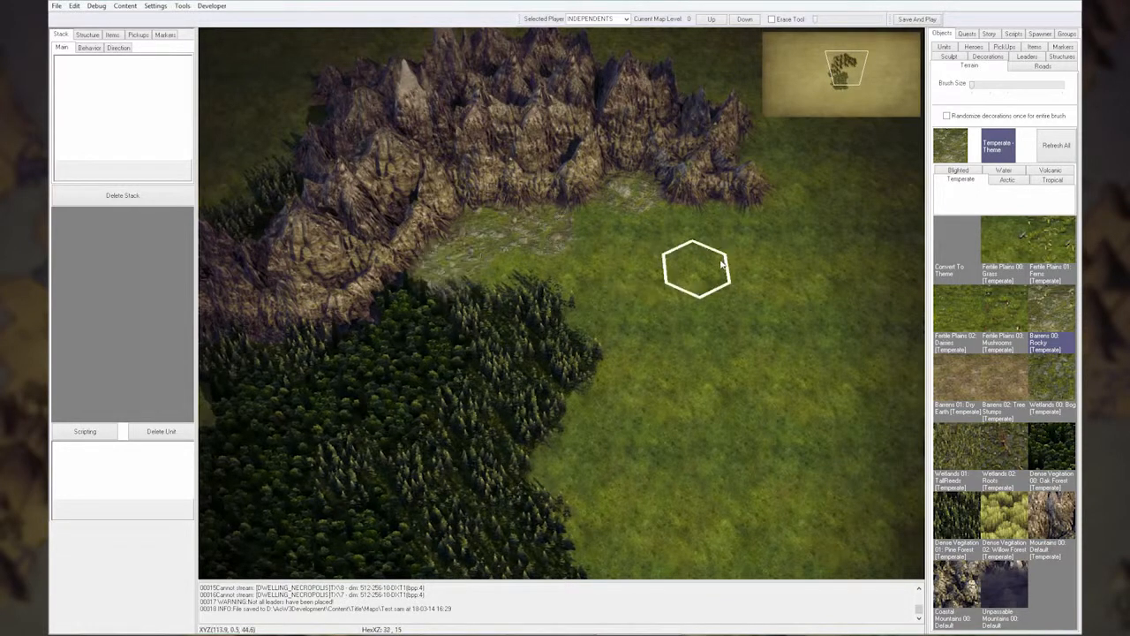
{"action": "key", "text": "Right"}
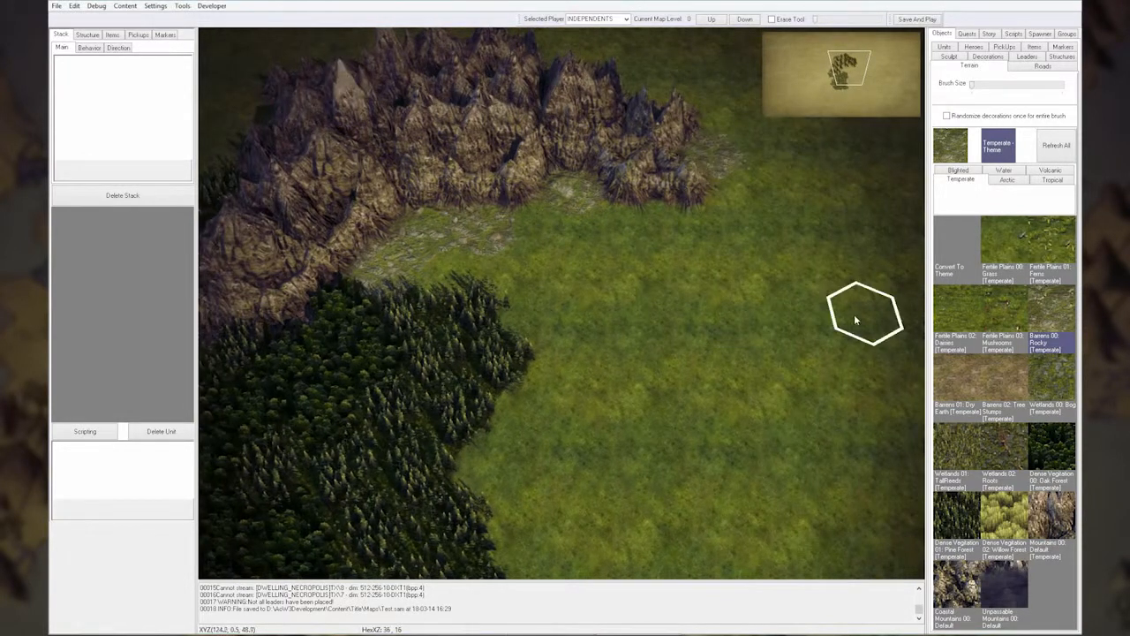
{"action": "key", "text": "Up"}
{"action": "key", "text": "Left"}
{"action": "key", "text": "Right"}
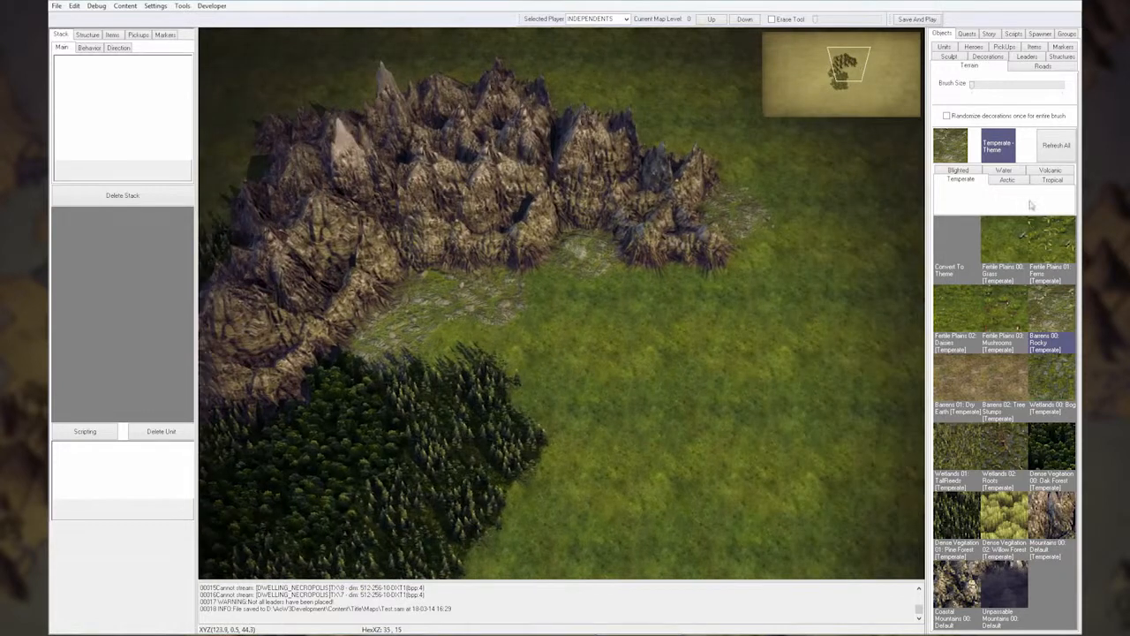
Paint a winding river of Water 03: Sea from behind the mountains southward along their eastern side.
{"action": "left_click", "coordinate": [1004, 178]}
{"action": "left_click", "coordinate": [1011, 311]}
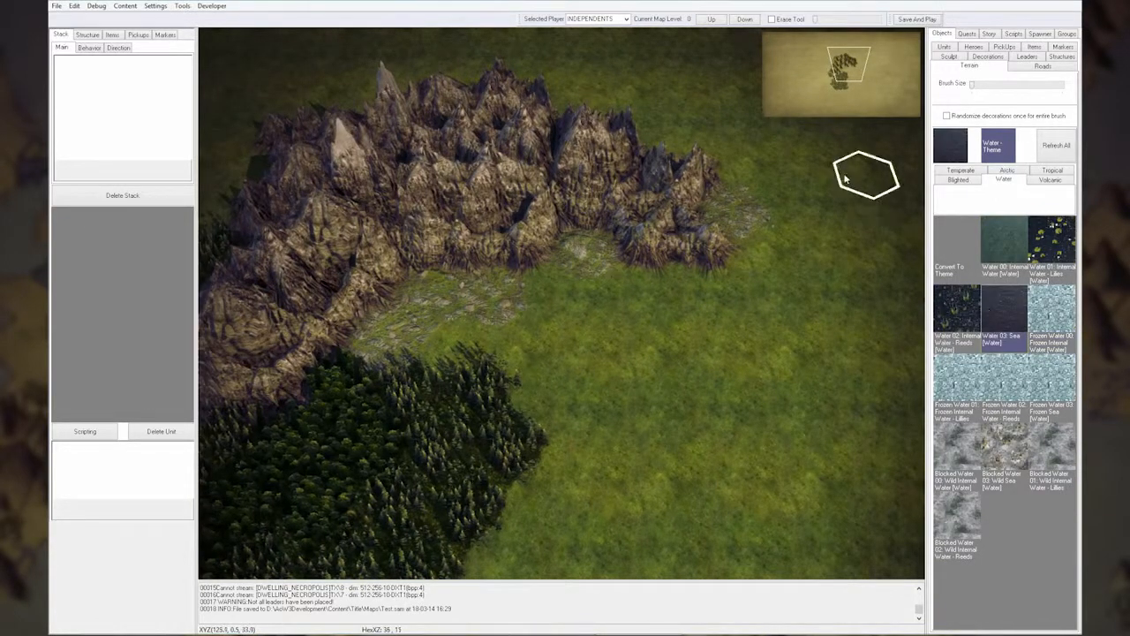
{"action": "mouse_move", "coordinate": [622, 117]}
{"action": "left_mouse_down"}
{"action": "mouse_move", "coordinate": [714, 164]}
{"action": "mouse_move", "coordinate": [779, 232]}
{"action": "mouse_move", "coordinate": [768, 253]}
{"action": "mouse_move", "coordinate": [777, 358]}
{"action": "mouse_move", "coordinate": [818, 397]}
{"action": "left_mouse_up"}
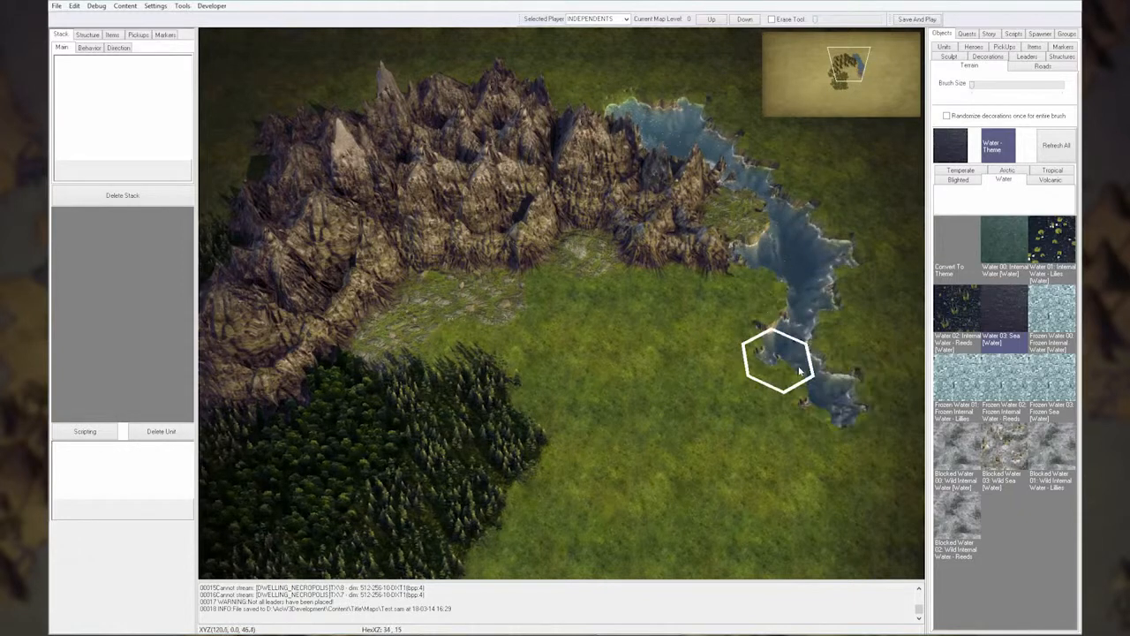
{"action": "left_click_drag", "start_coordinate": [732, 345], "coordinate": [800, 440]}
{"action": "key", "text": "Down"}
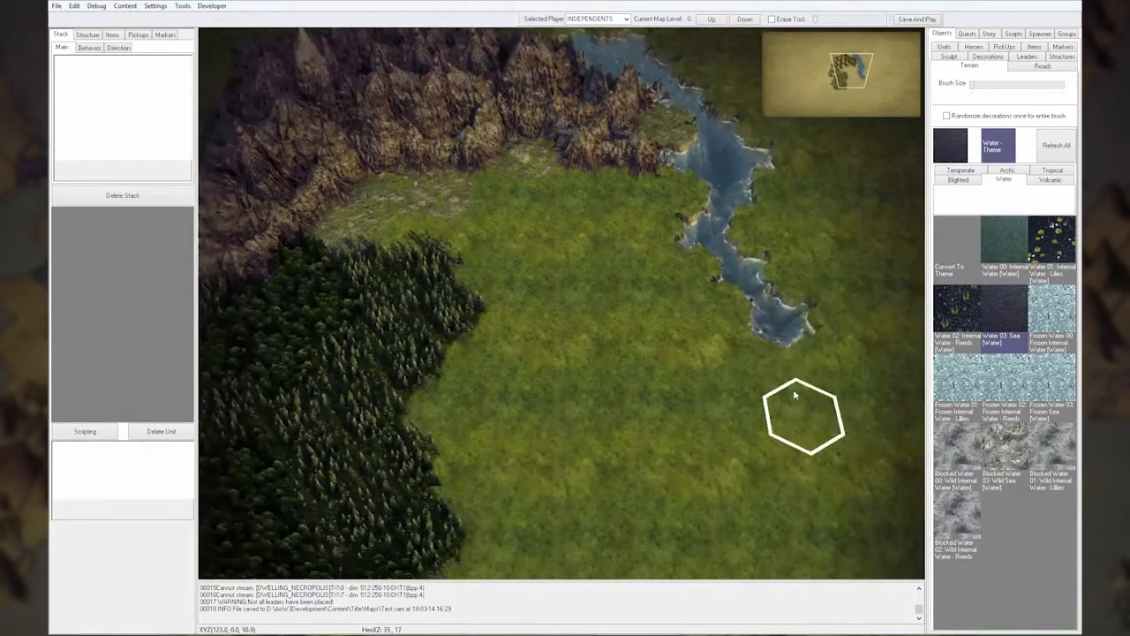
Paint a large body of Water 03: Sea at the river's southern end and extend its southwestern shore.
{"action": "key", "text": "Right"}
{"action": "mouse_move", "coordinate": [723, 329]}
{"action": "left_mouse_down"}
{"action": "mouse_move", "coordinate": [675, 352]}
{"action": "mouse_move", "coordinate": [775, 446]}
{"action": "mouse_move", "coordinate": [816, 355]}
{"action": "mouse_move", "coordinate": [733, 291]}
{"action": "mouse_move", "coordinate": [770, 346]}
{"action": "left_mouse_up"}
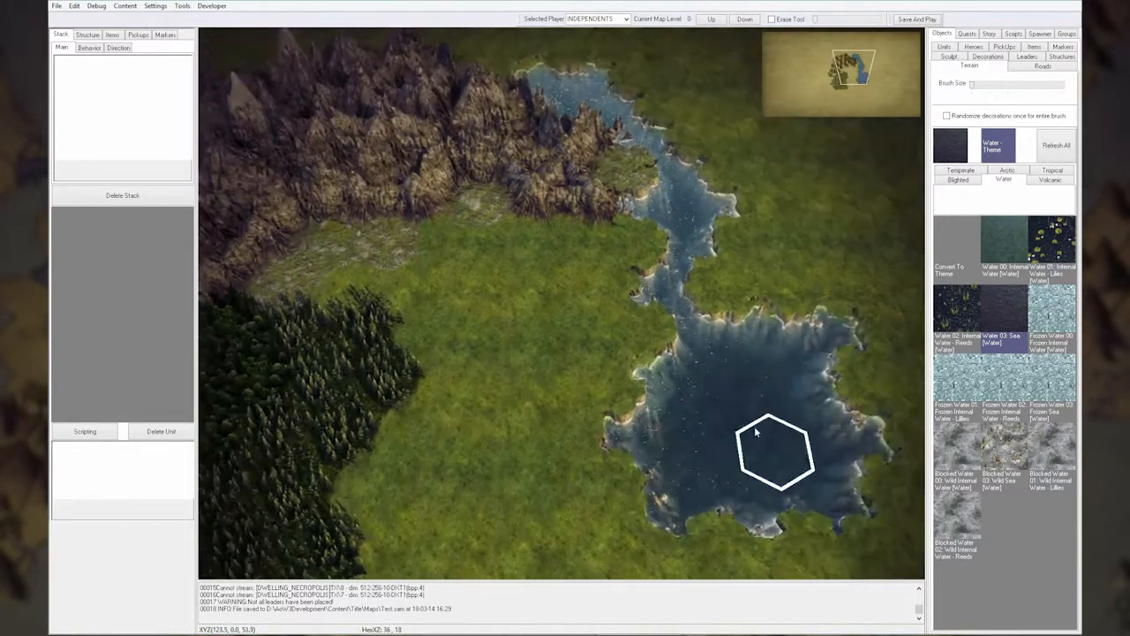
{"action": "key", "text": "Down"}
{"action": "left_click", "coordinate": [708, 445]}
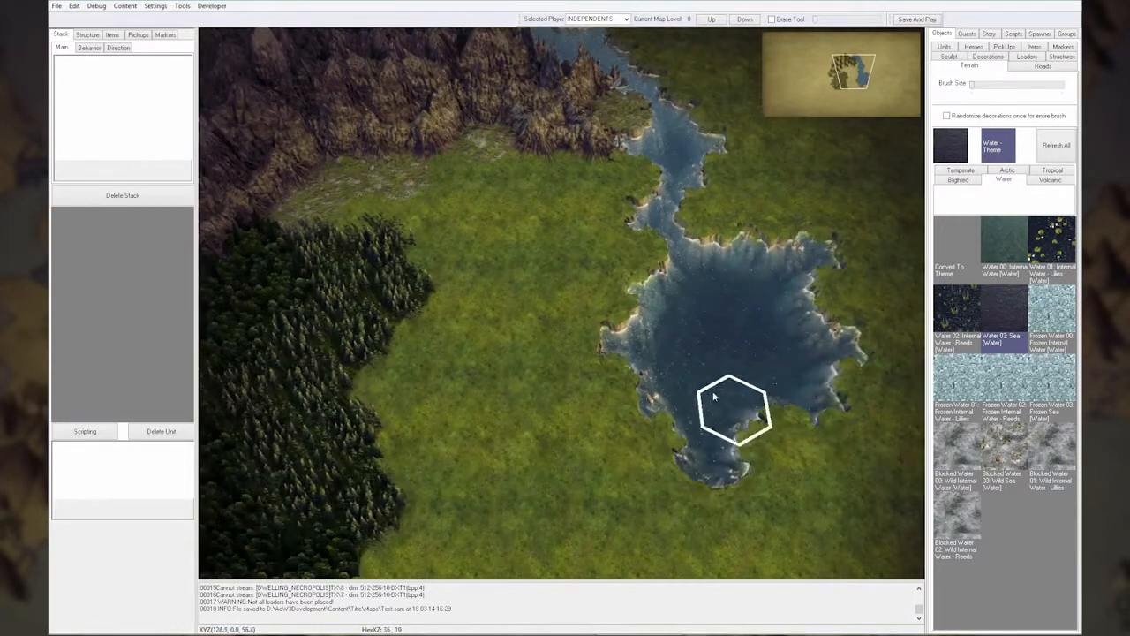
{"action": "left_click", "coordinate": [655, 422]}
{"action": "key", "text": "Up"}
{"action": "key", "text": "Left"}
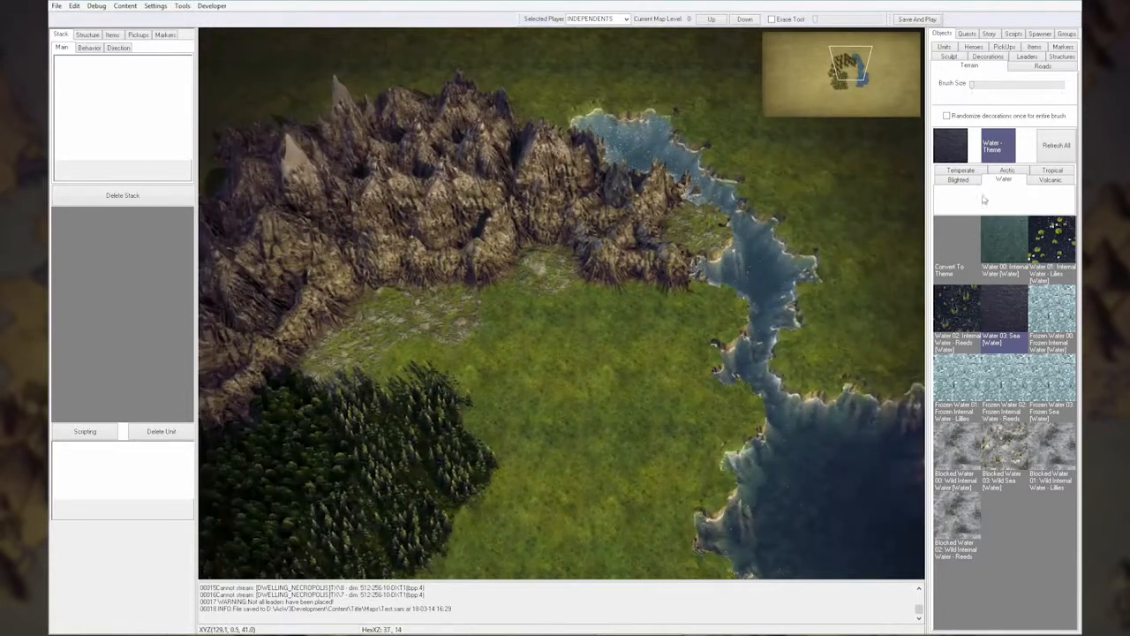
Narrow the wide parts of the river by painting Fertile Plains 02: Daisies over its banks.
{"action": "left_click", "coordinate": [963, 172]}
{"action": "left_click", "coordinate": [966, 310]}
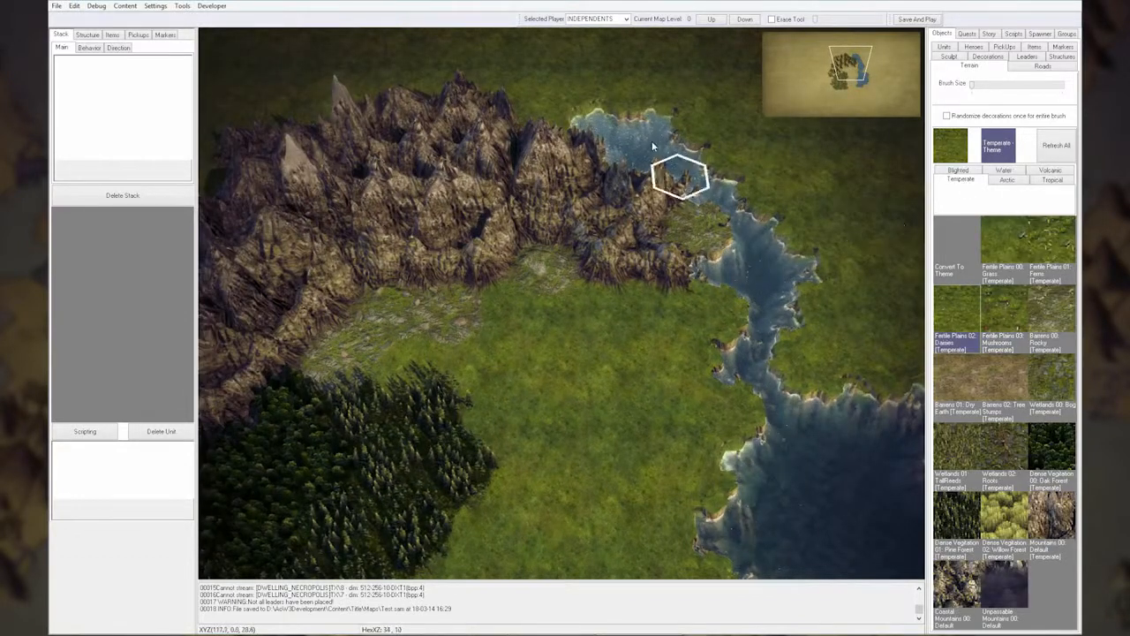
{"action": "left_click", "coordinate": [770, 280]}
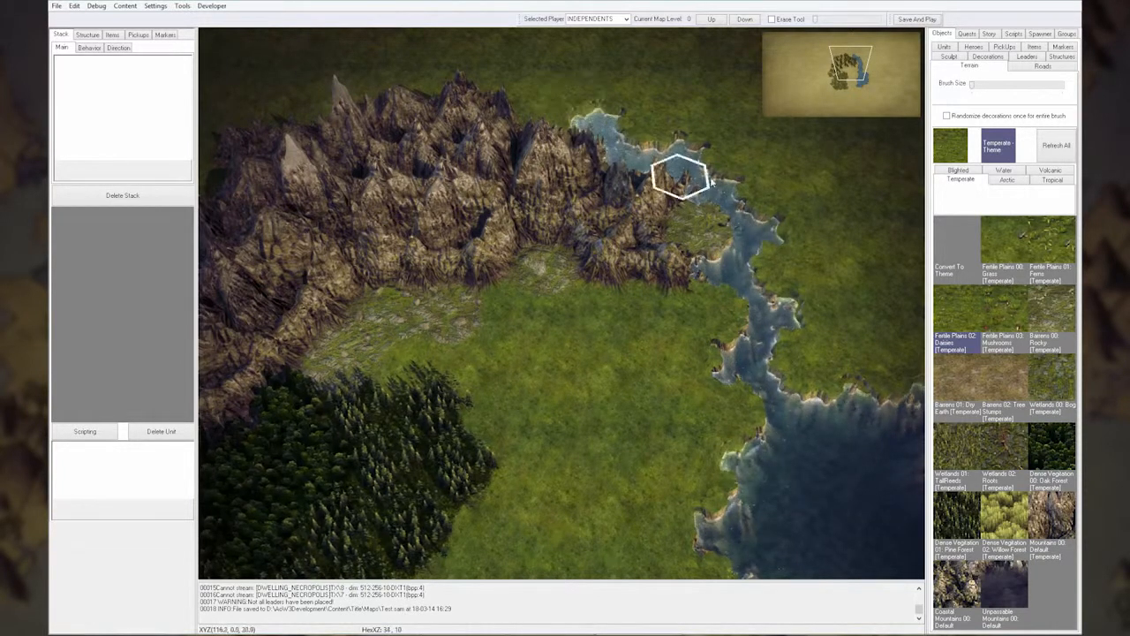
{"action": "right_click_drag", "start_coordinate": [781, 299], "coordinate": [691, 221]}
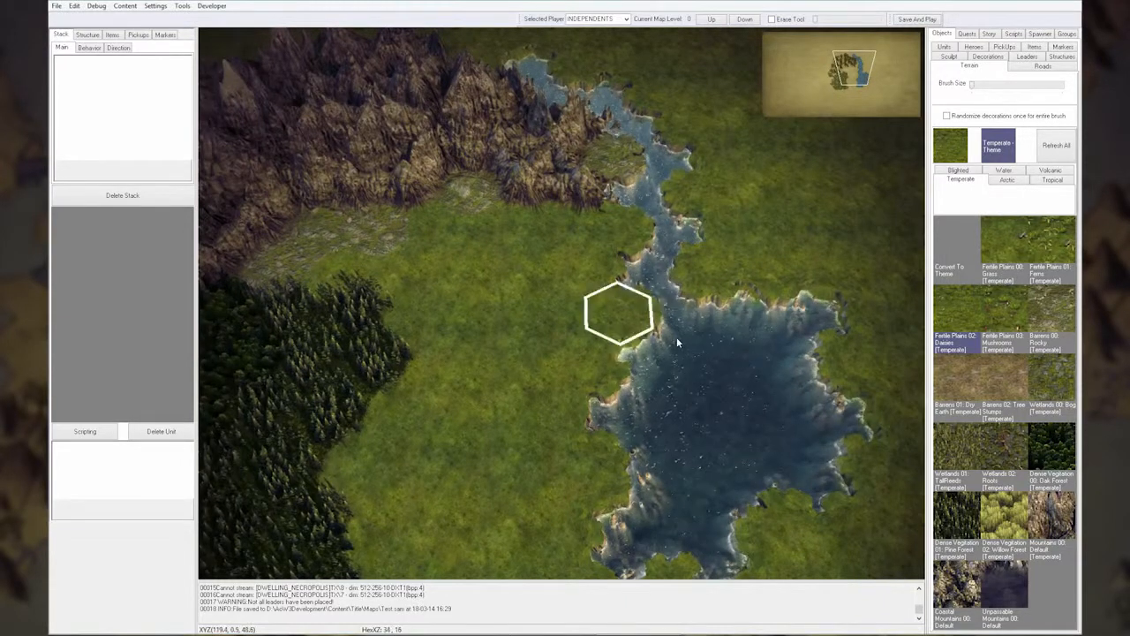
{"action": "scroll", "coordinate": [685, 318], "scroll_direction": "up", "scroll_amount": 3}
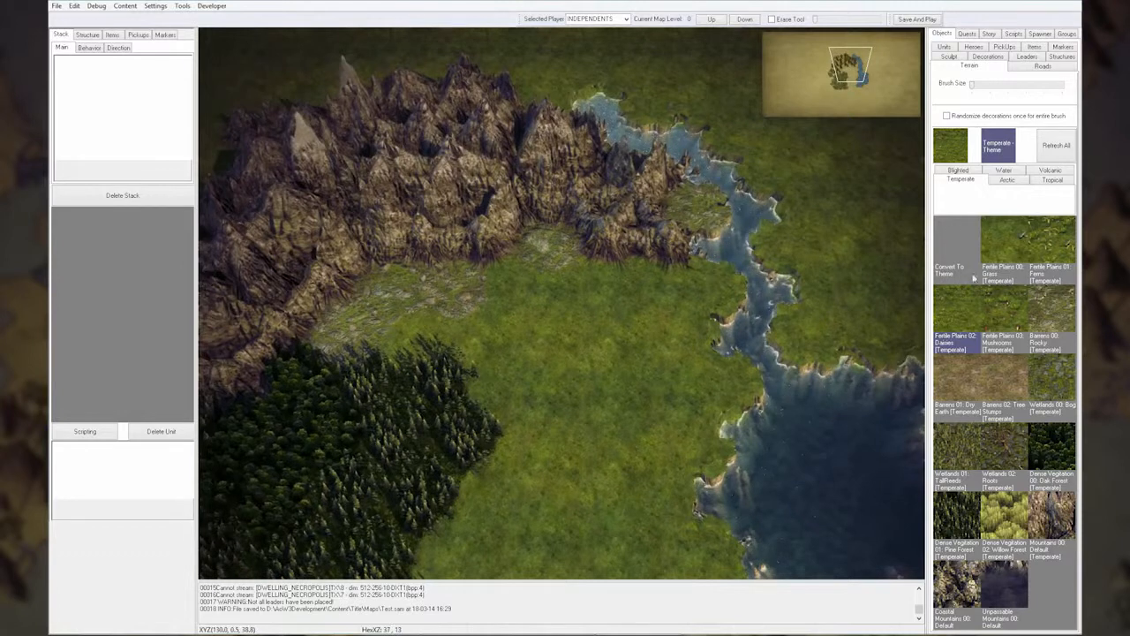
{"action": "left_click", "coordinate": [1004, 171]}
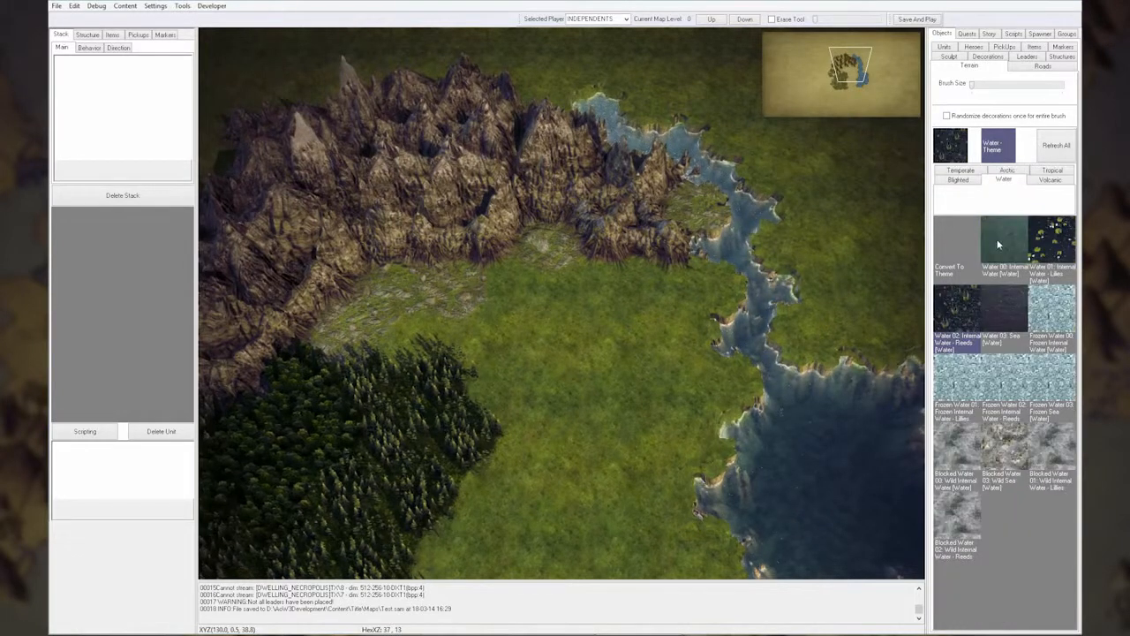
{"action": "left_click", "coordinate": [960, 172]}
{"action": "key", "text": "Down"}
{"action": "key", "text": "Right"}
{"action": "key", "text": "Left"}
{"action": "key", "text": "Up"}
{"action": "key", "text": "Up"}
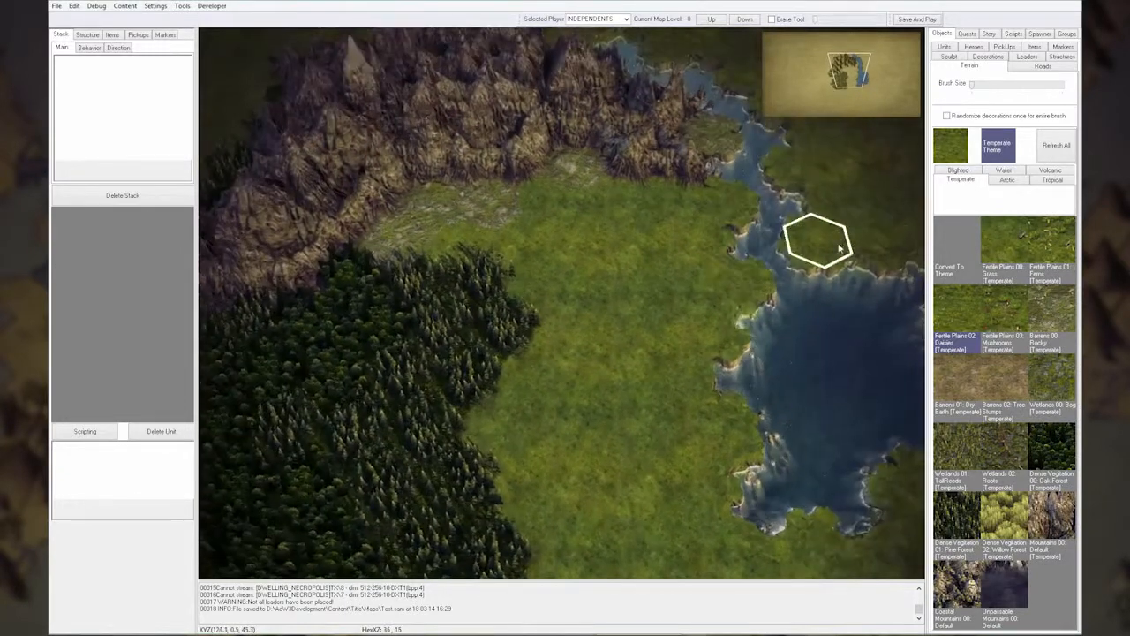
Place a City Core structure on the grass between the mountains, the forest and the river.
{"action": "left_click", "coordinate": [1062, 57]}
{"action": "left_click", "coordinate": [945, 146]}
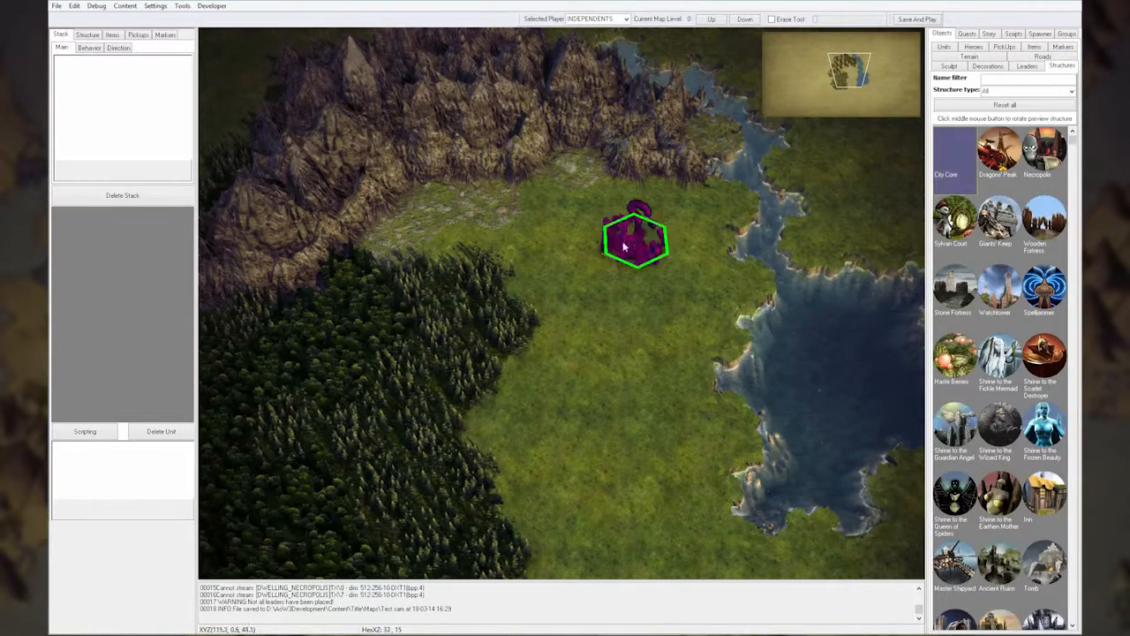
{"action": "left_click", "coordinate": [597, 259]}
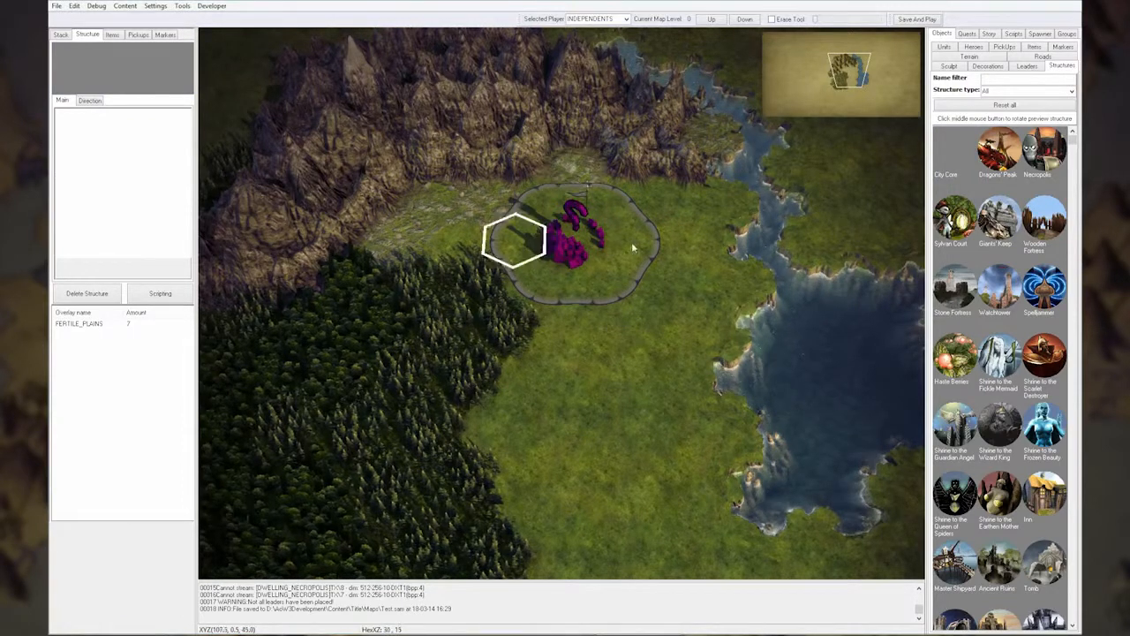
Set the City Core's race to High Elf - Race Definition and its size to City - City Size Definition.
{"action": "left_click", "coordinate": [588, 255]}
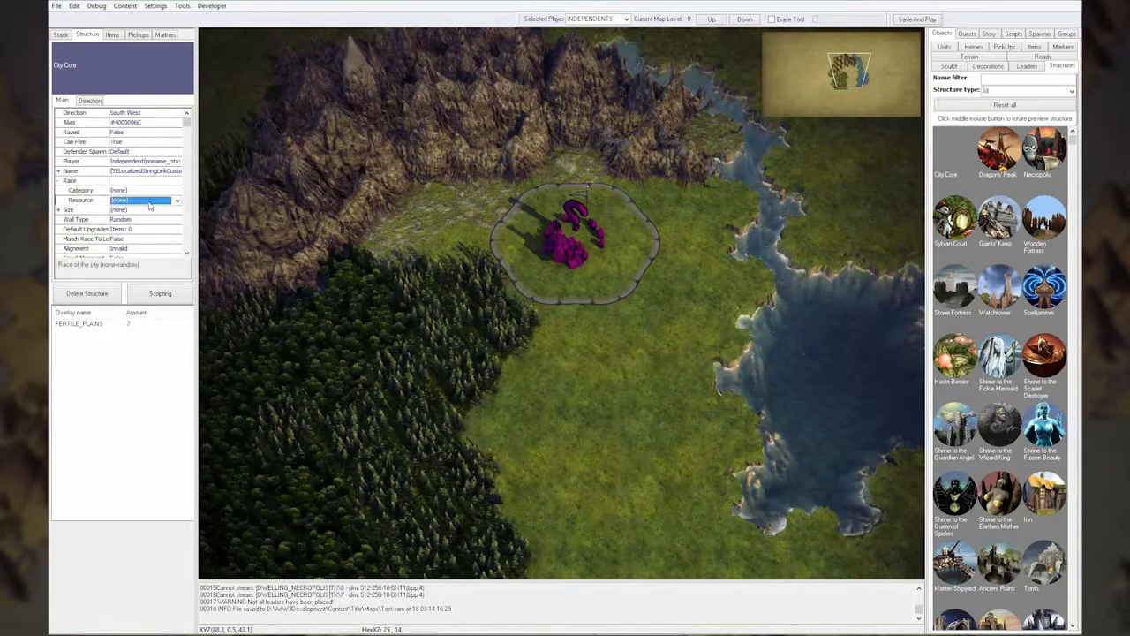
{"action": "left_click", "coordinate": [150, 204]}
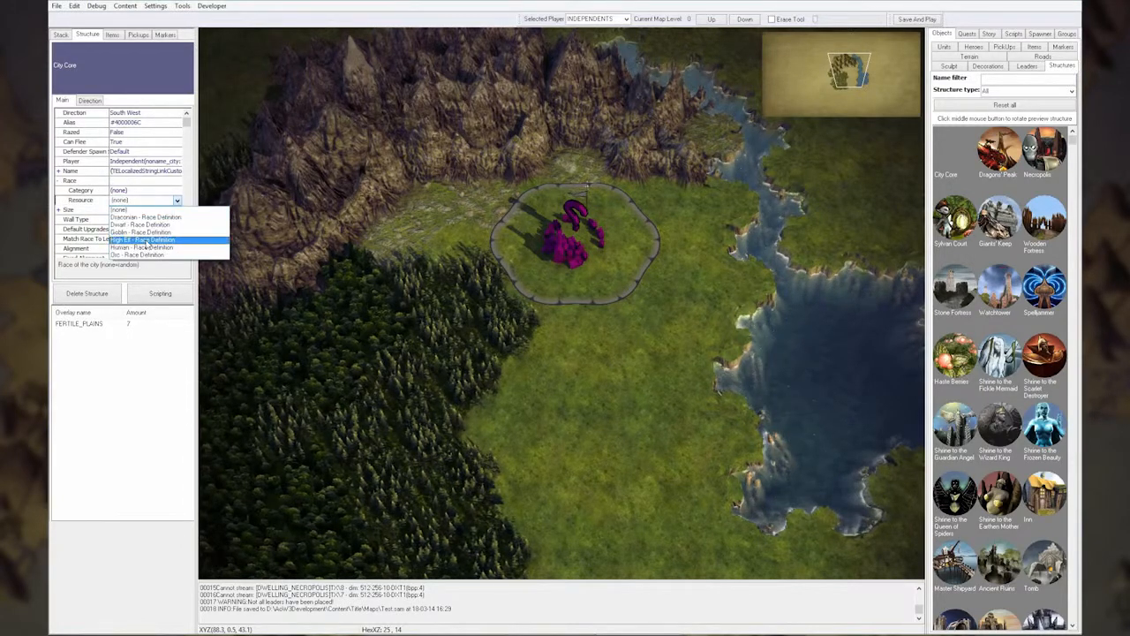
{"action": "left_click", "coordinate": [147, 246]}
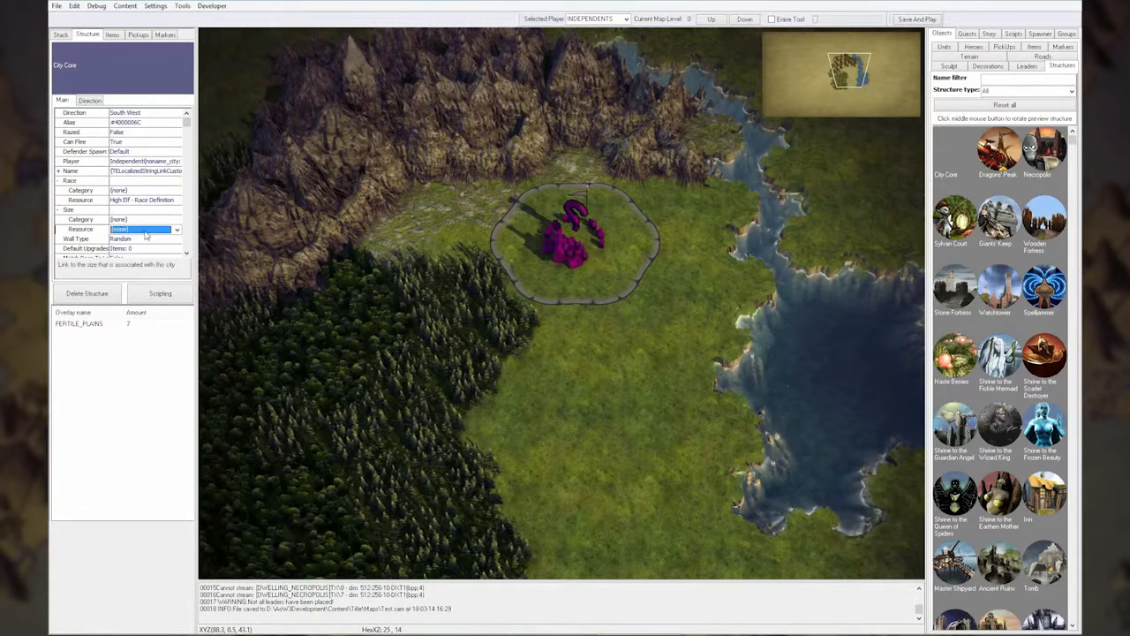
{"action": "left_click", "coordinate": [146, 231]}
{"action": "left_click", "coordinate": [150, 246]}
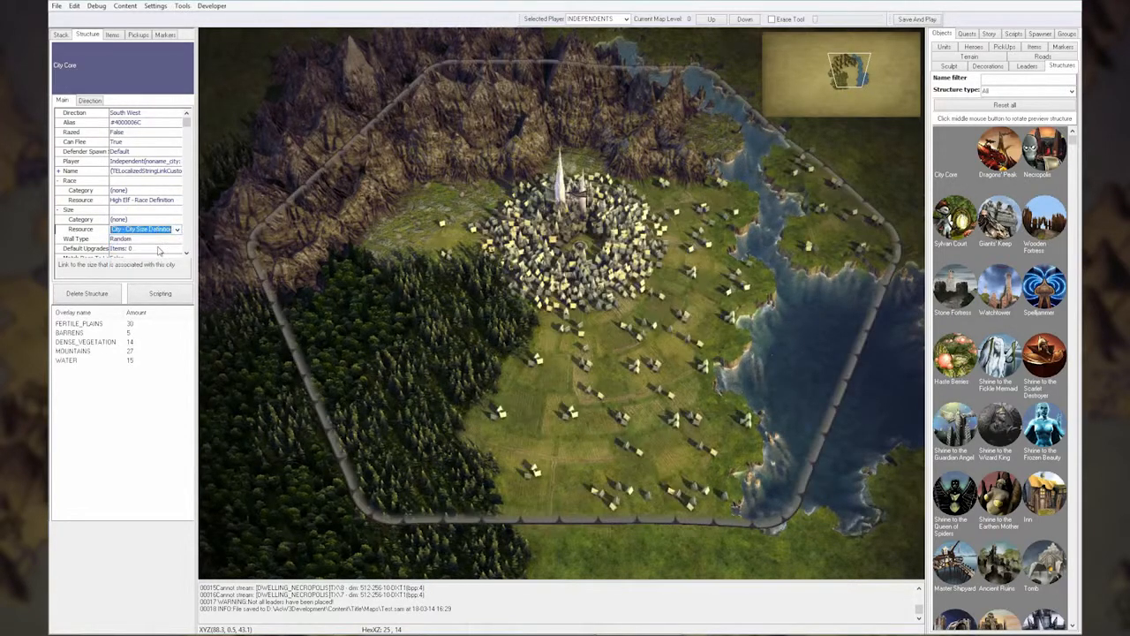
{"action": "left_click", "coordinate": [630, 430]}
{"action": "scroll", "coordinate": [615, 431], "scroll_direction": "up", "scroll_amount": 3}
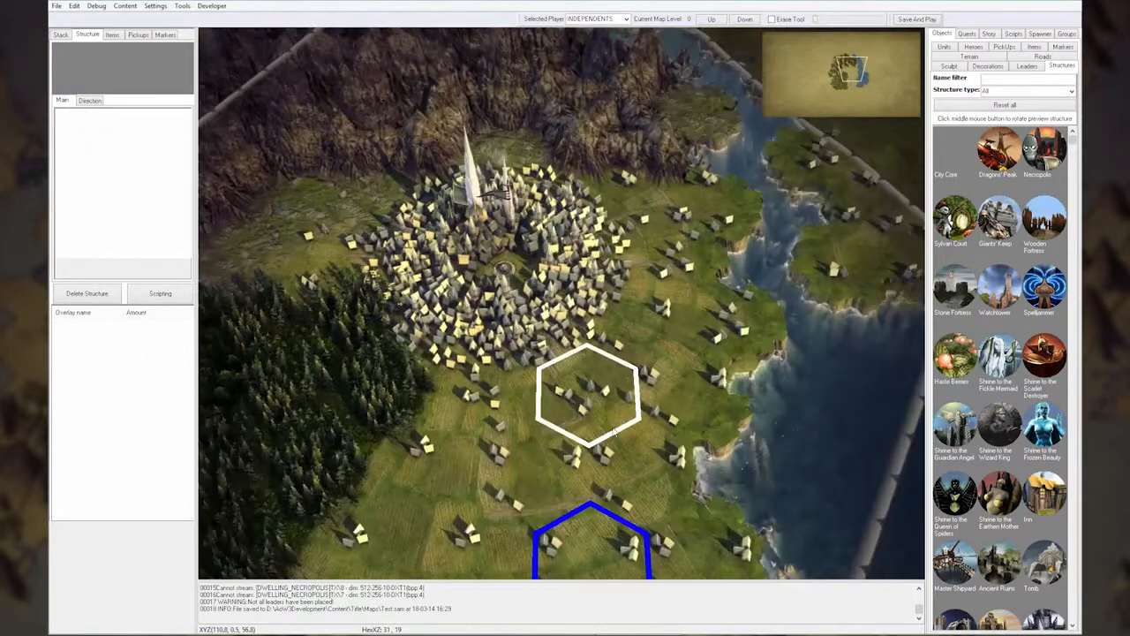
{"action": "scroll", "coordinate": [612, 426], "scroll_direction": "down", "scroll_amount": 5}
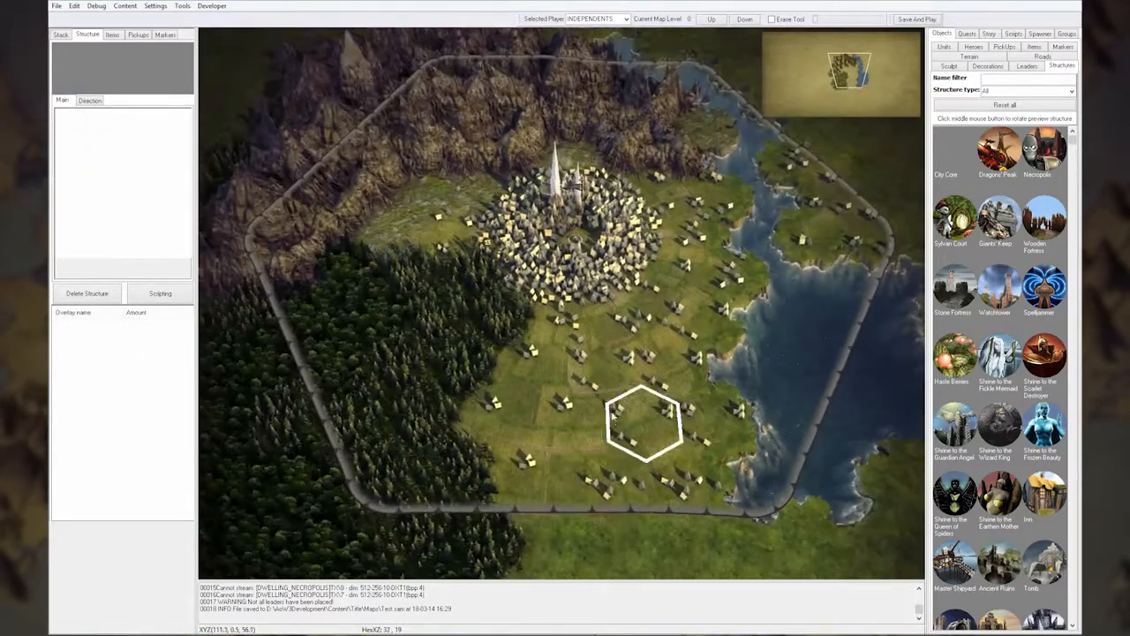
Examine the High Elf city and the mountains, forest, river and lake around it.
{"action": "key", "text": "Right"}
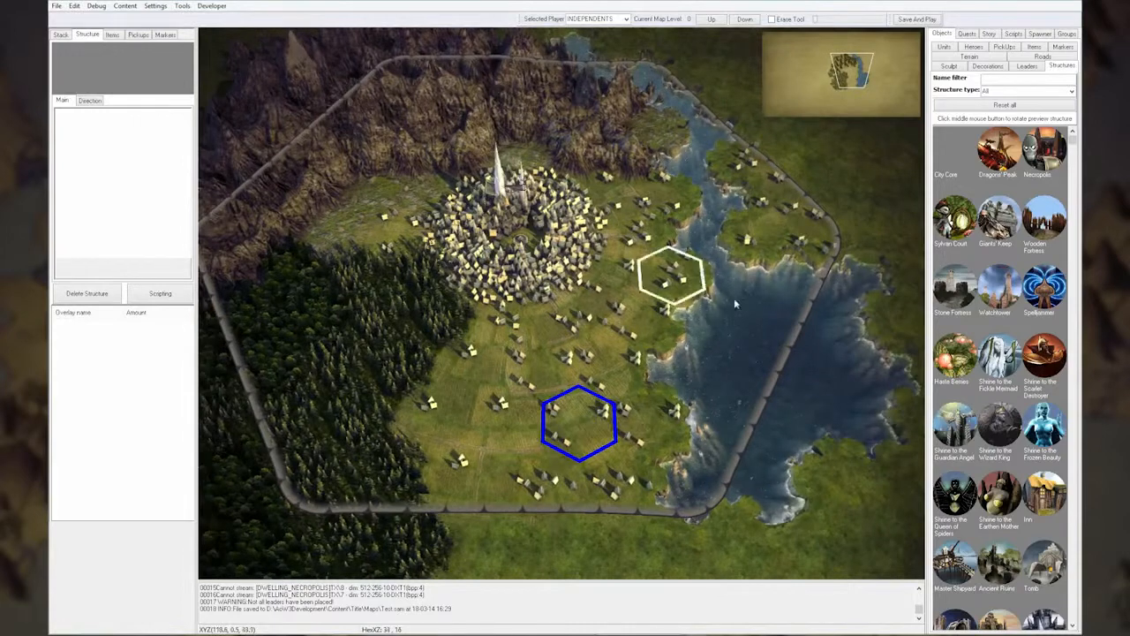
{"action": "middle_click_drag", "start_coordinate": [758, 391], "coordinate": [657, 327]}
{"action": "key", "text": "Up"}
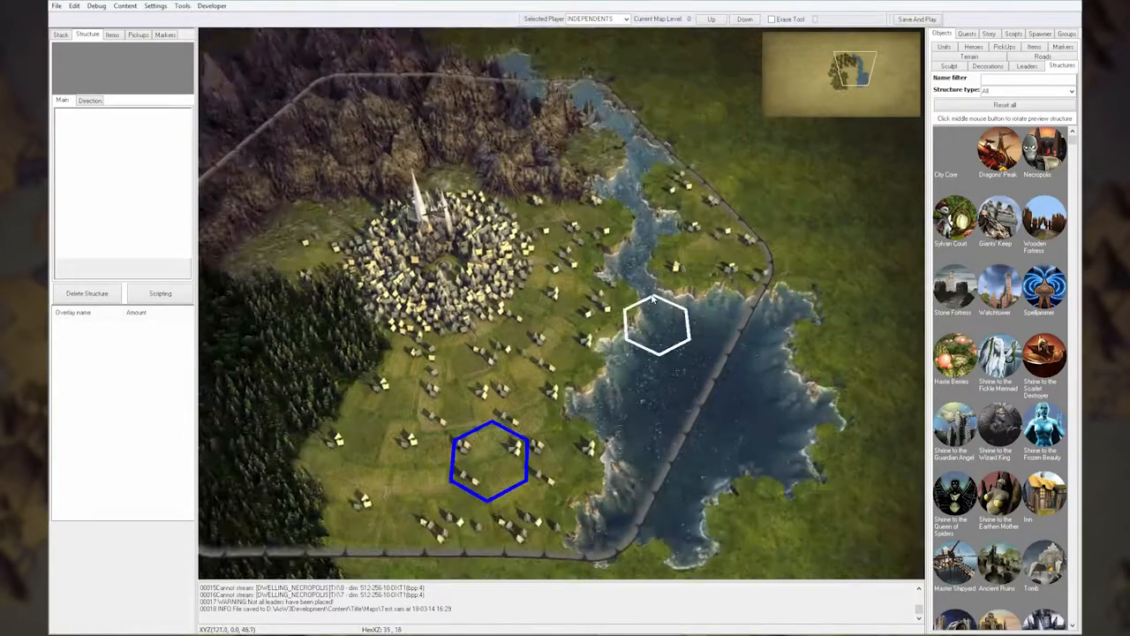
{"action": "key", "text": "Down"}
{"action": "key", "text": "Left"}
{"action": "scroll", "coordinate": [653, 299], "scroll_direction": "down", "scroll_amount": 1}
{"action": "scroll", "coordinate": [653, 298], "scroll_direction": "up", "scroll_amount": 1}
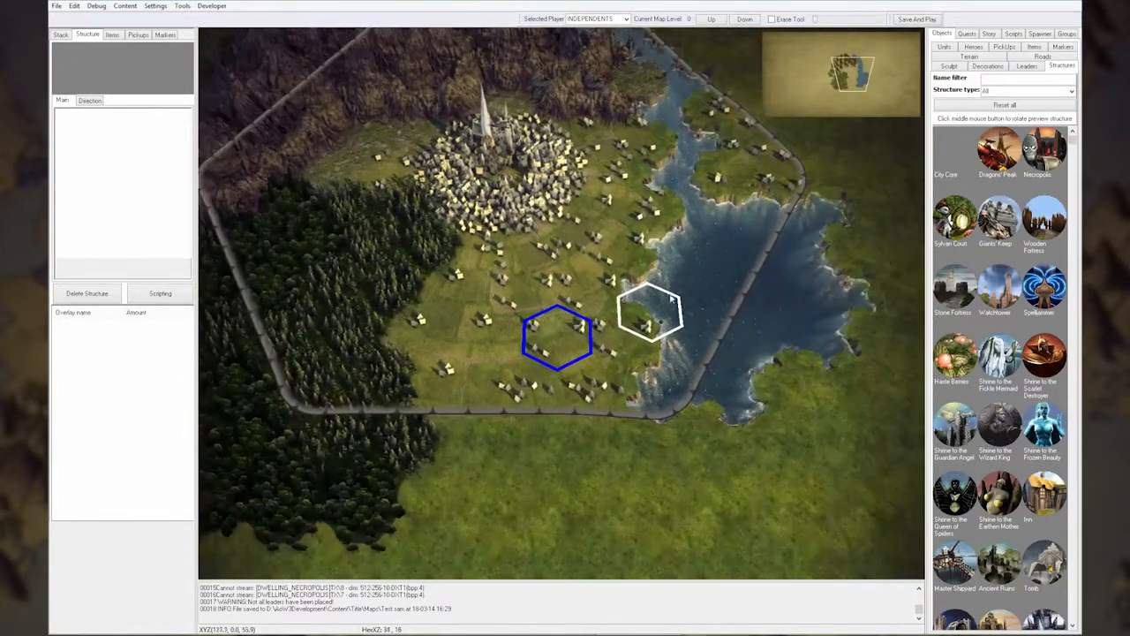
{"action": "key", "text": "Left"}
{"action": "key", "text": "Up"}
Place a Watchtower structure on the riverbank east of the city, just north of the lake.
{"action": "left_click", "coordinate": [999, 287]}
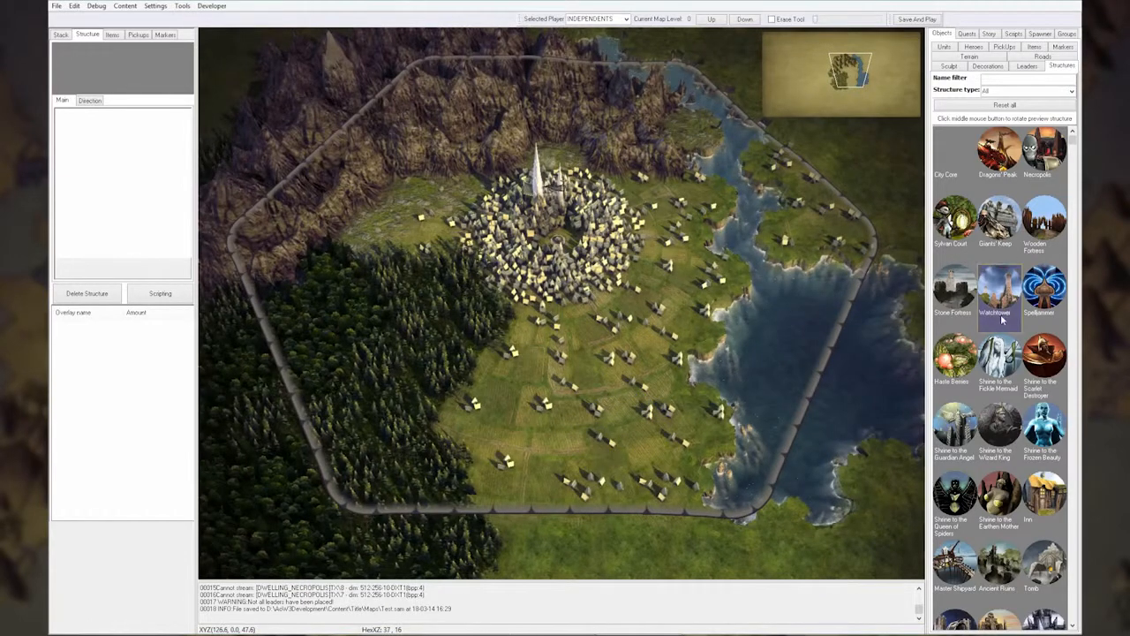
{"action": "left_click", "coordinate": [717, 268]}
{"action": "right_click", "coordinate": [746, 350]}
{"action": "key", "text": "Right"}
{"action": "key", "text": "Down"}
{"action": "key", "text": "Left"}
{"action": "key", "text": "Up"}
{"action": "key", "text": "Right"}
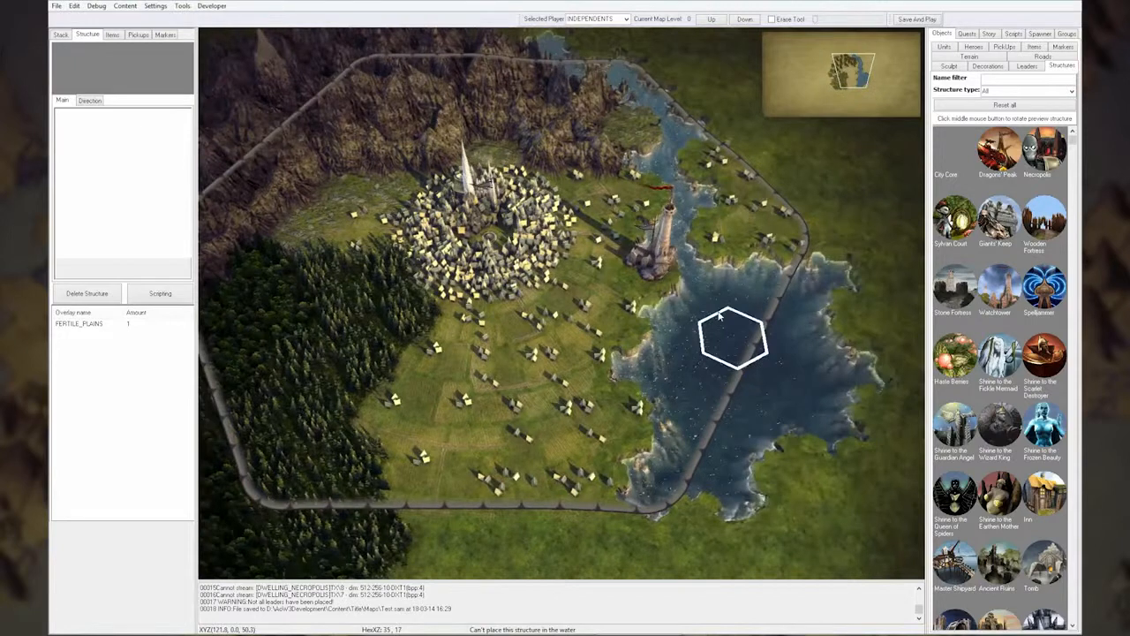
{"action": "key", "text": "Left"}
Place a Water Node structure on the grass along the lake's western shore, south of the Watchtower.
{"action": "scroll", "coordinate": [996, 310], "scroll_direction": "down", "scroll_amount": 10}
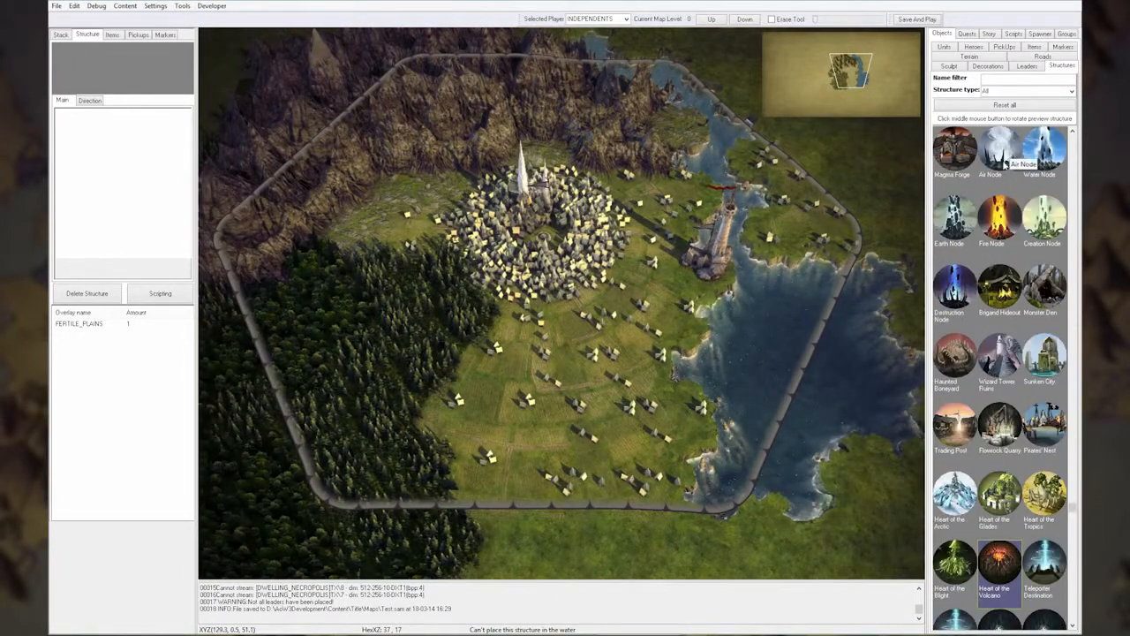
{"action": "left_click", "coordinate": [1045, 150]}
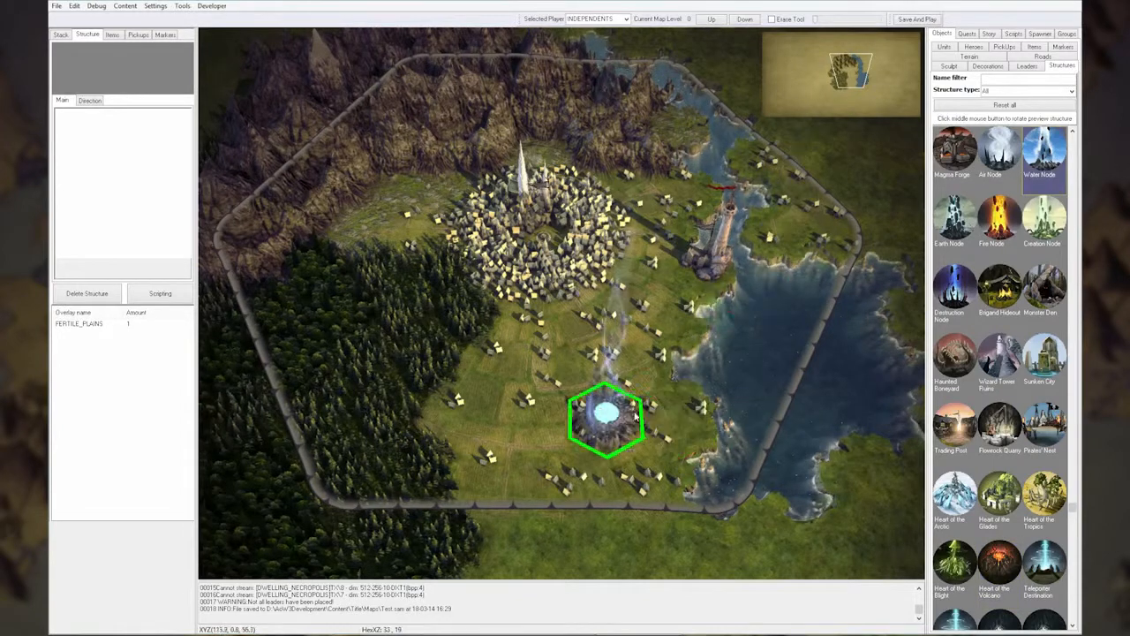
{"action": "left_click", "coordinate": [673, 411]}
{"action": "key", "text": "Right"}
{"action": "key", "text": "Down"}
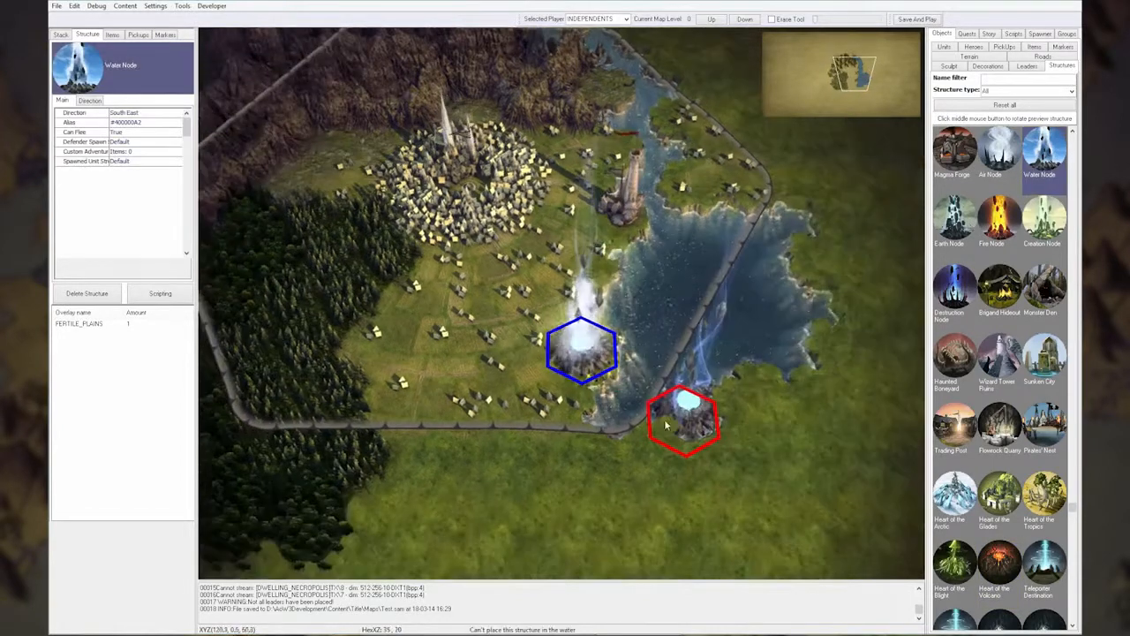
{"action": "right_click", "coordinate": [676, 415]}
{"action": "key", "text": "Left"}
{"action": "key", "text": "Up"}
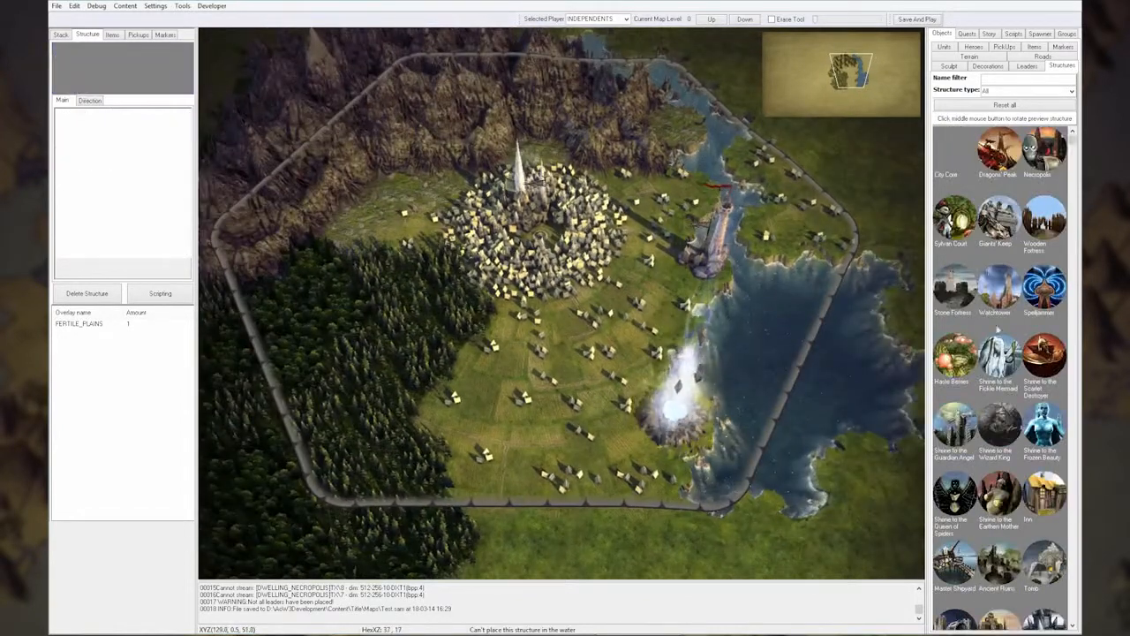
Place three Gold Mine structures at the foot of the mountains, two west of the city and one east of it.
{"action": "scroll", "coordinate": [998, 330], "scroll_direction": "down", "scroll_amount": 6}
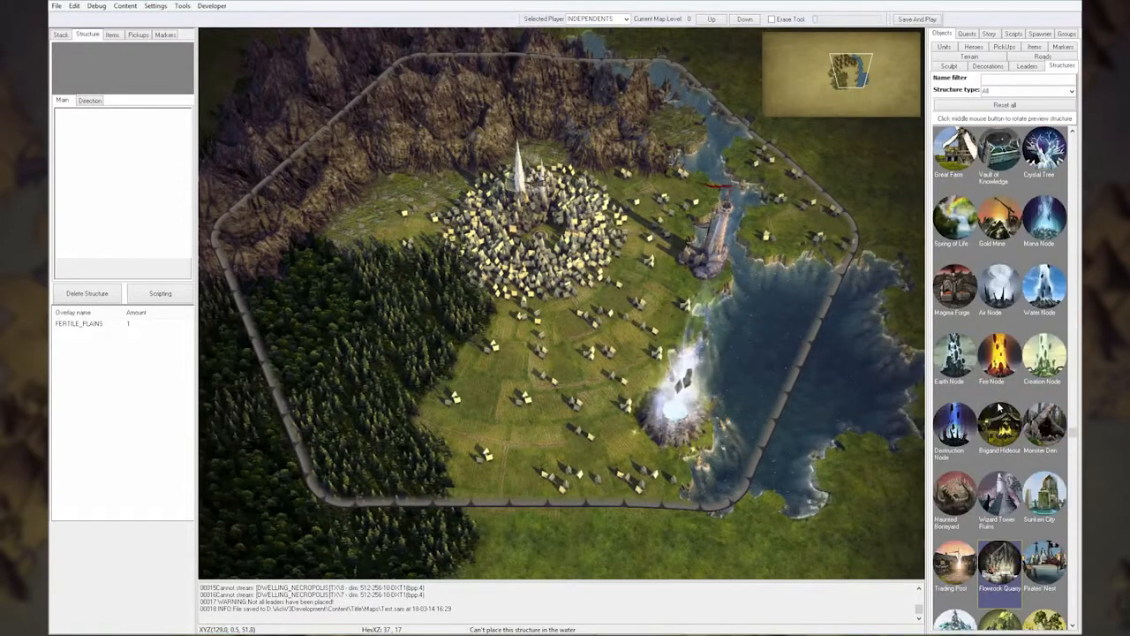
{"action": "scroll", "coordinate": [999, 407], "scroll_direction": "down", "scroll_amount": 2}
{"action": "scroll", "coordinate": [1001, 415], "scroll_direction": "up", "scroll_amount": 6}
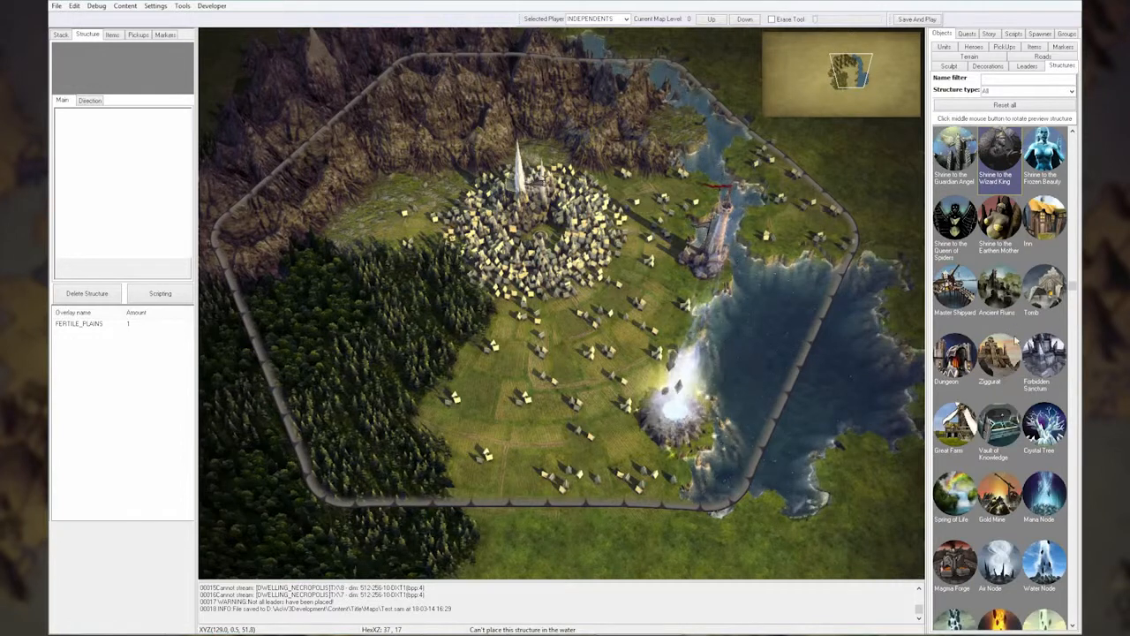
{"action": "scroll", "coordinate": [1000, 298], "scroll_direction": "down", "scroll_amount": 5}
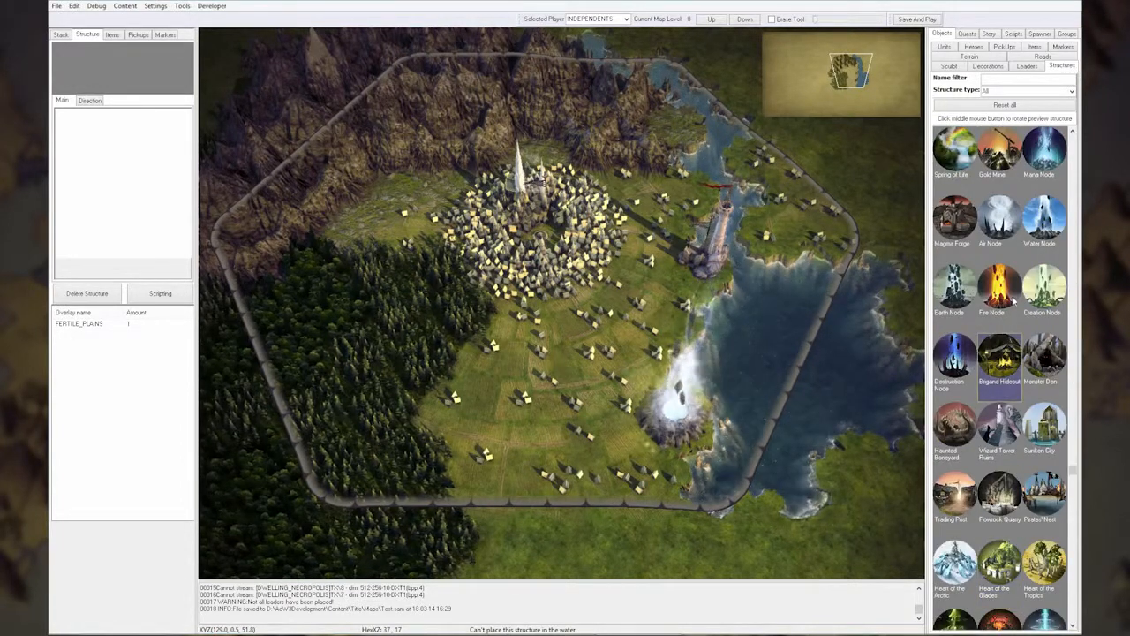
{"action": "scroll", "coordinate": [1013, 300], "scroll_direction": "up", "scroll_amount": 8}
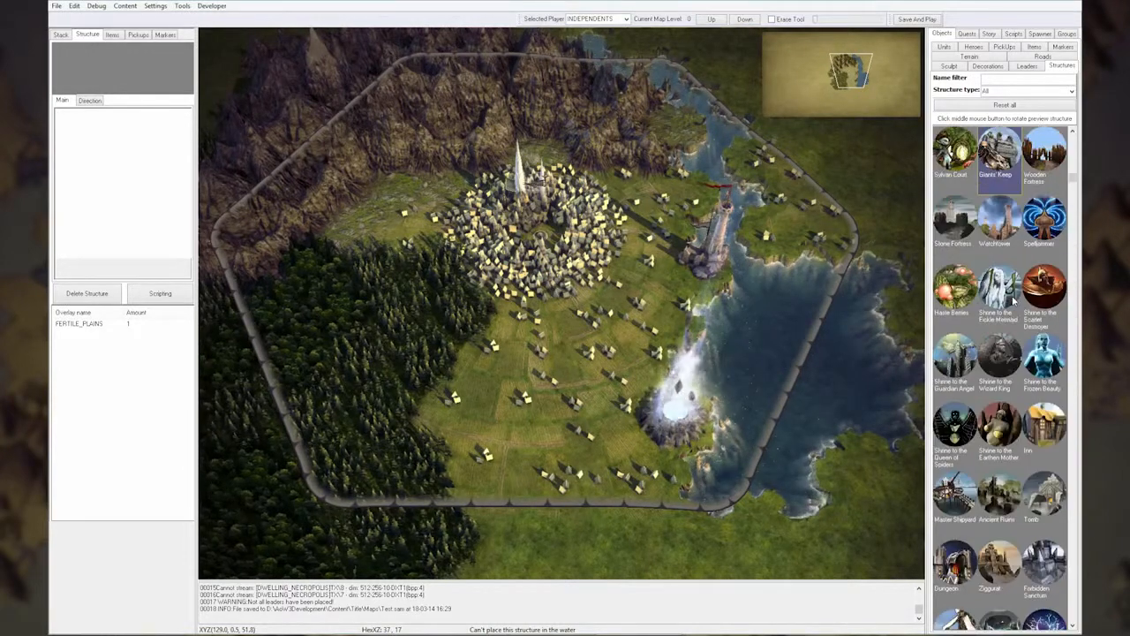
{"action": "scroll", "coordinate": [1014, 301], "scroll_direction": "down", "scroll_amount": 2}
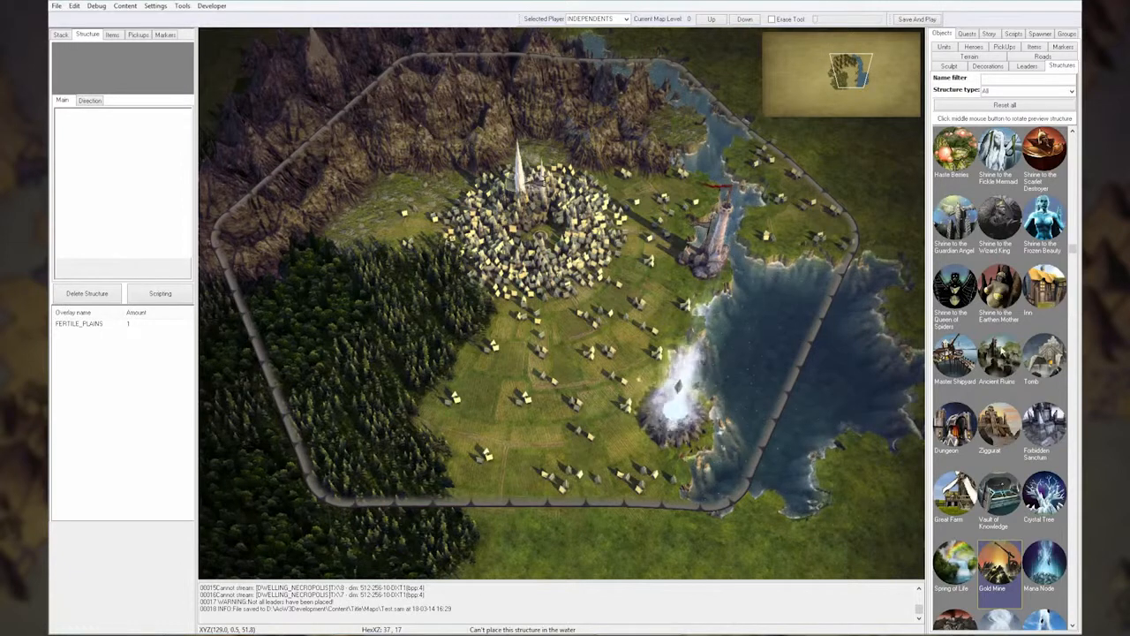
{"action": "scroll", "coordinate": [1002, 351], "scroll_direction": "down", "scroll_amount": 1}
{"action": "scroll", "coordinate": [1002, 351], "scroll_direction": "down", "scroll_amount": 4}
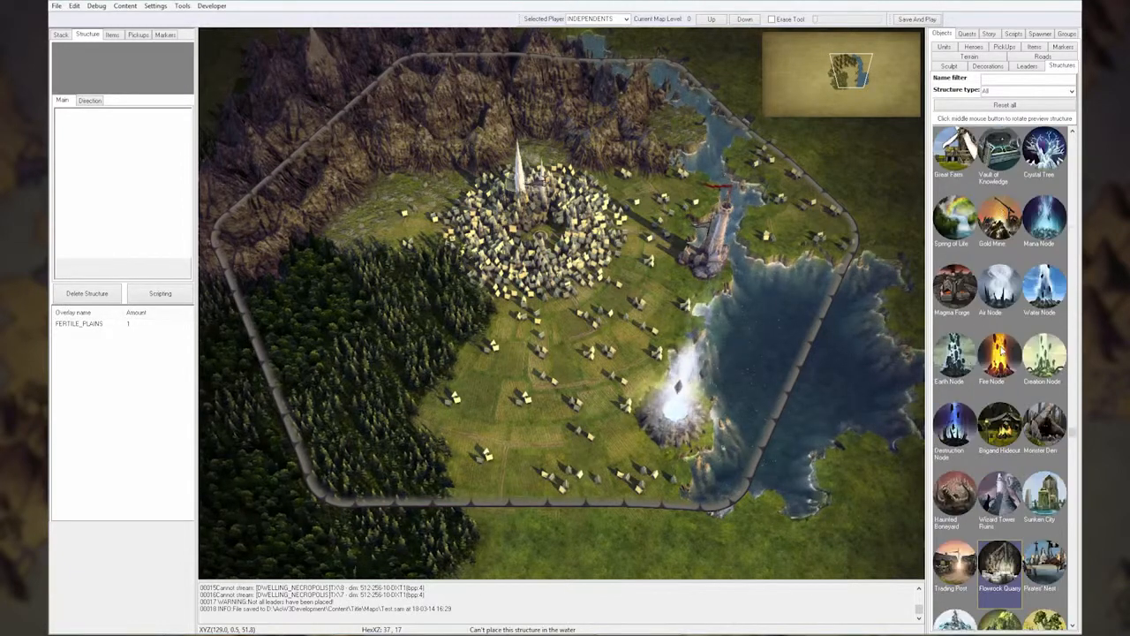
{"action": "left_click", "coordinate": [998, 216]}
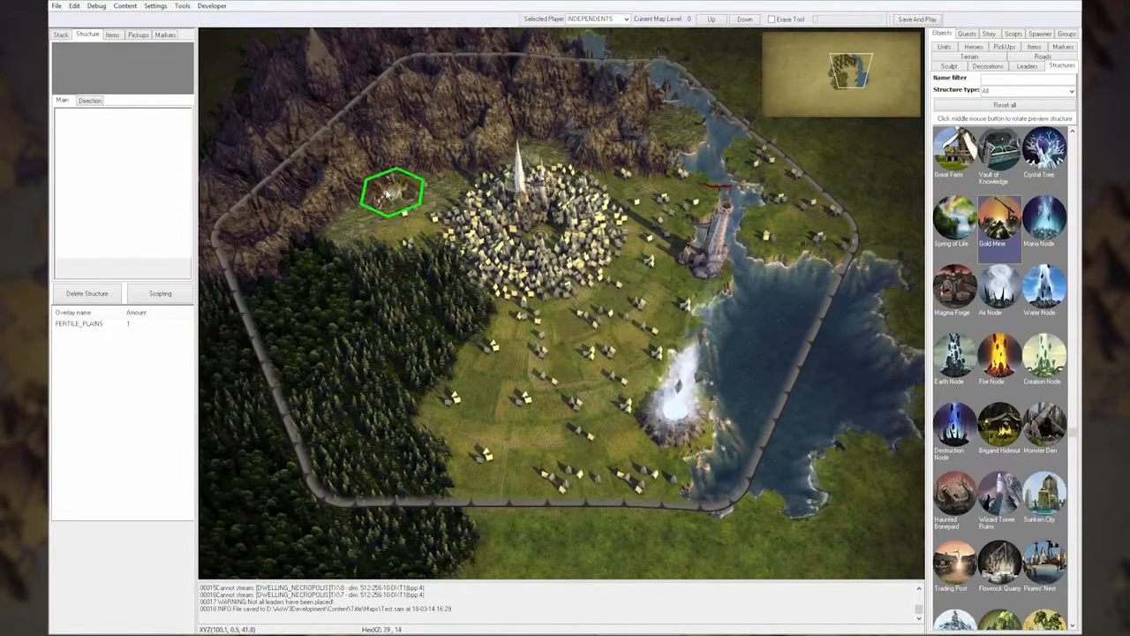
{"action": "left_click", "coordinate": [392, 192]}
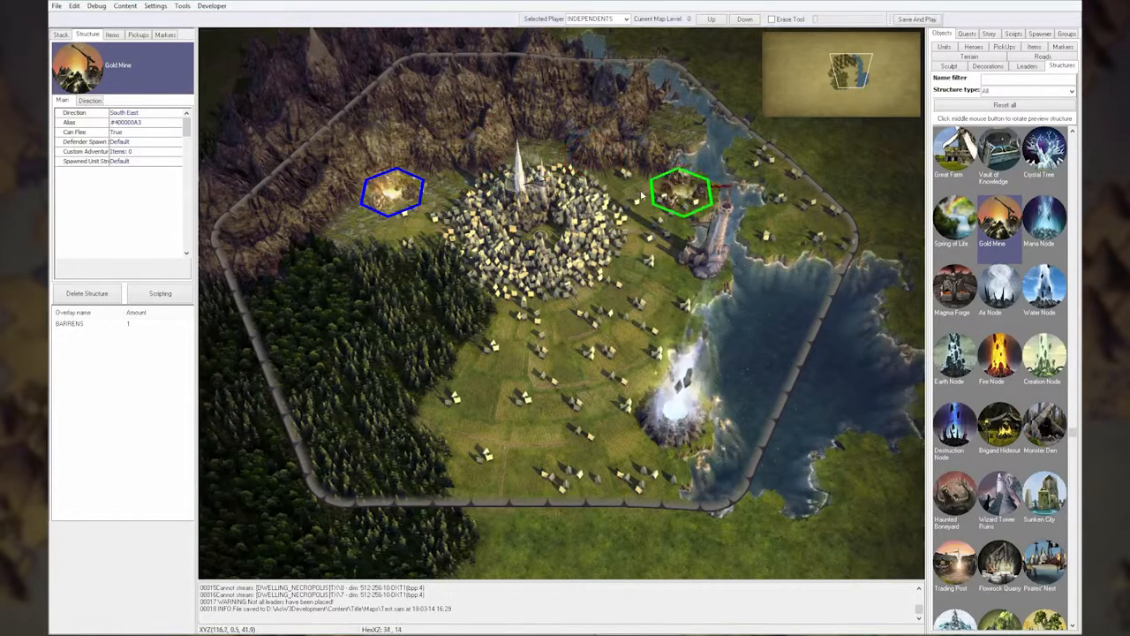
{"action": "left_click", "coordinate": [647, 236]}
{"action": "left_click", "coordinate": [356, 231]}
{"action": "right_click", "coordinate": [429, 364]}
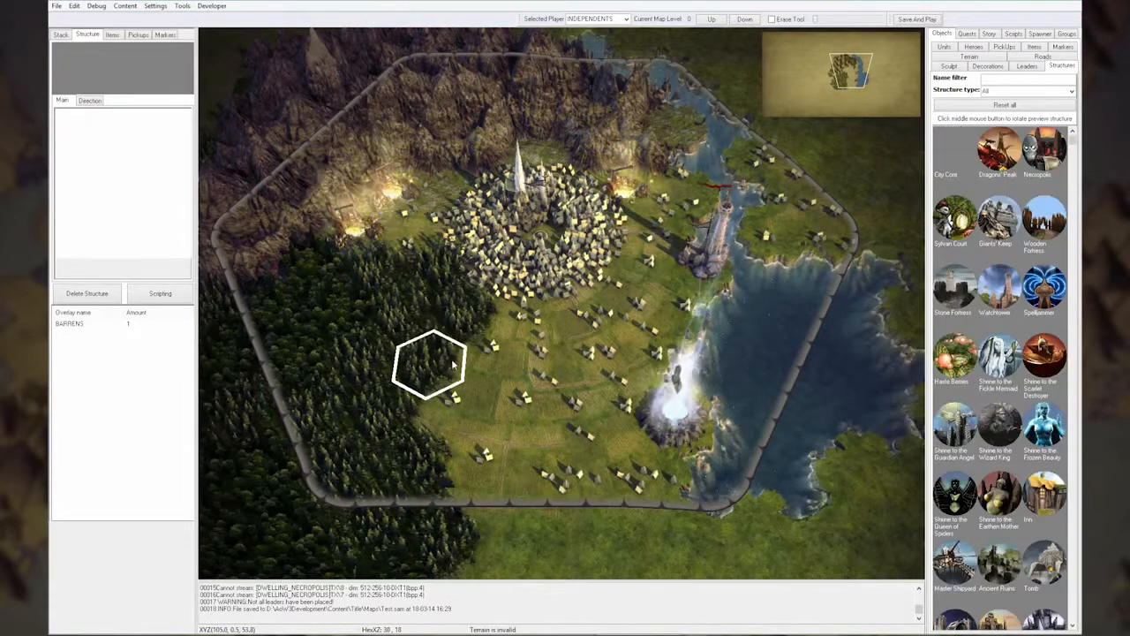
Examine how the placed structures are laid out within the city's domain.
{"action": "key", "text": "Right"}
{"action": "key", "text": "Down"}
{"action": "key", "text": "Down"}
{"action": "key", "text": "Left"}
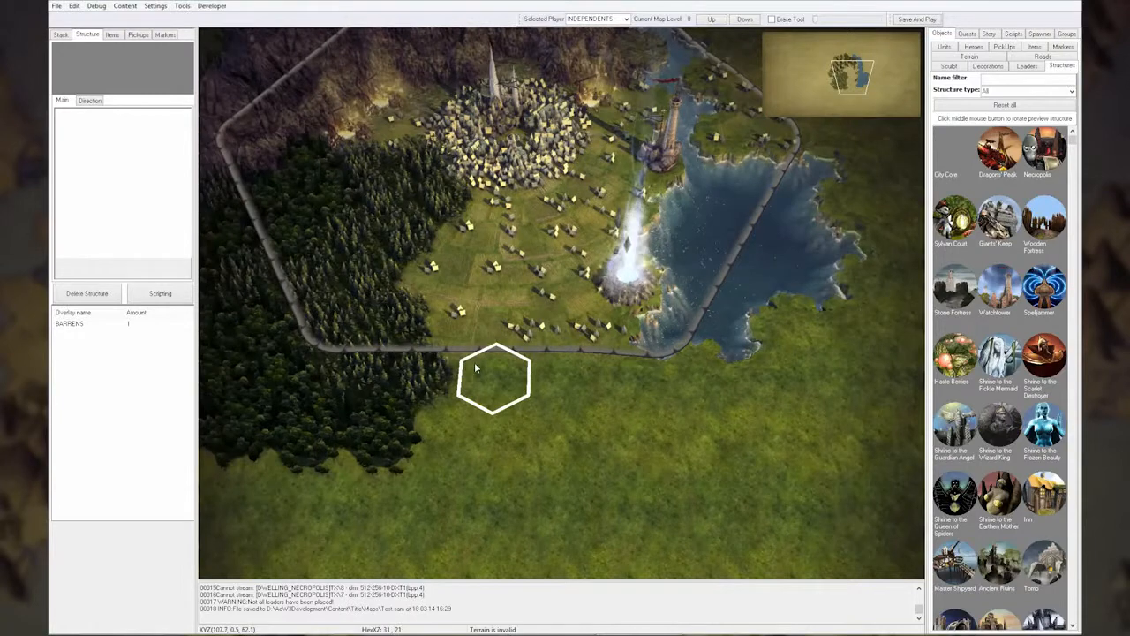
{"action": "key", "text": "Up"}
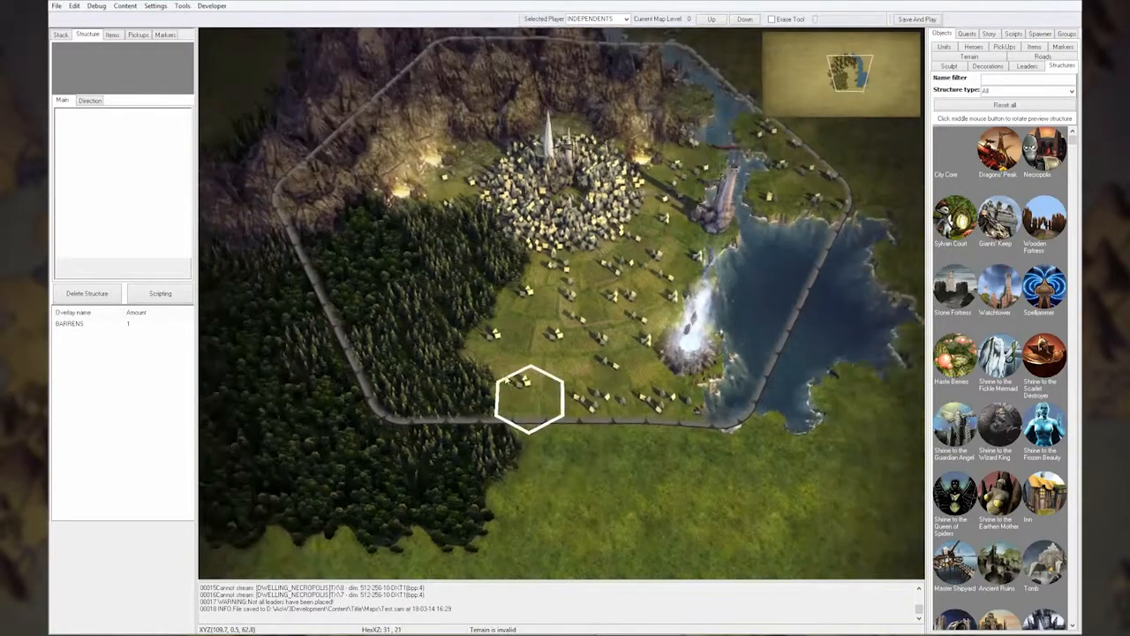
{"action": "key", "text": "Right"}
{"action": "key", "text": "Down"}
{"action": "scroll", "coordinate": [506, 380], "scroll_direction": "up", "scroll_amount": 1}
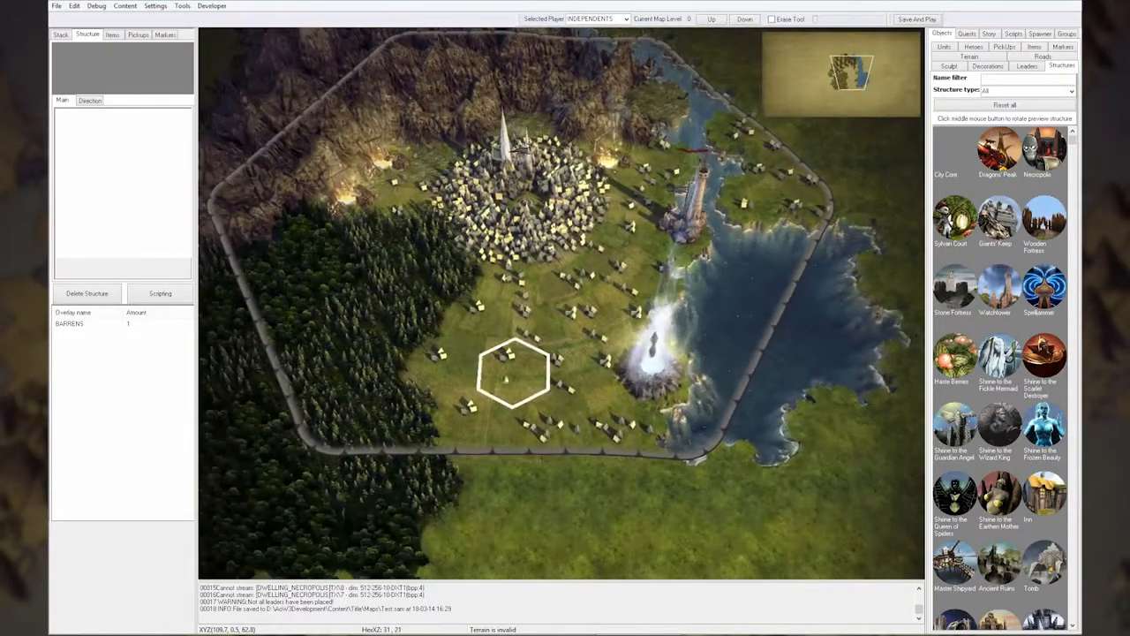
Raise the terrain along the forest's eastern edge up to the western Gold Mines, using Sculpt with a larger brush size.
{"action": "left_click", "coordinate": [950, 67]}
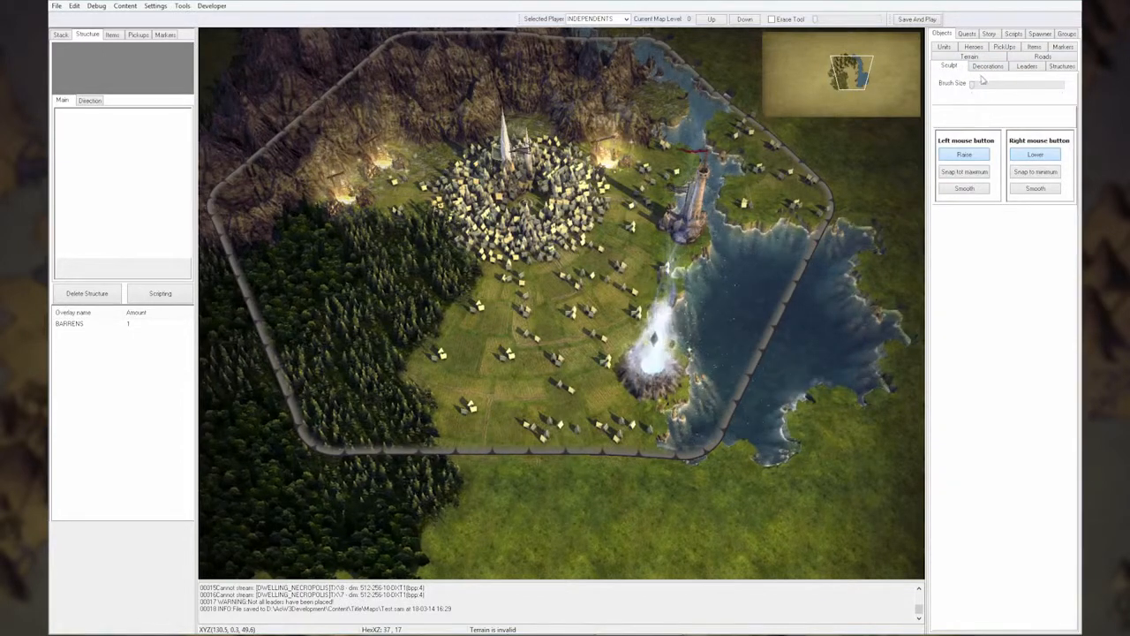
{"action": "left_click", "coordinate": [1007, 88]}
{"action": "mouse_move", "coordinate": [440, 386]}
{"action": "left_mouse_down"}
{"action": "mouse_move", "coordinate": [450, 201]}
{"action": "mouse_move", "coordinate": [419, 168]}
{"action": "left_mouse_up"}
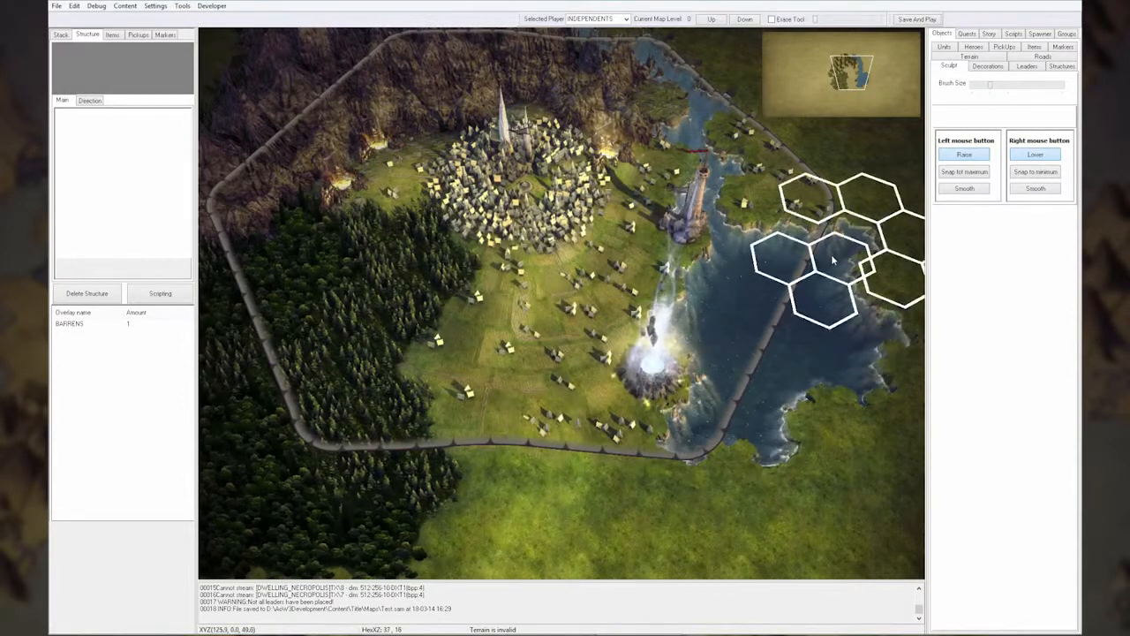
Create a road from the city's southern edge past the Water Node to the southern domain border.
{"action": "left_click", "coordinate": [1043, 56]}
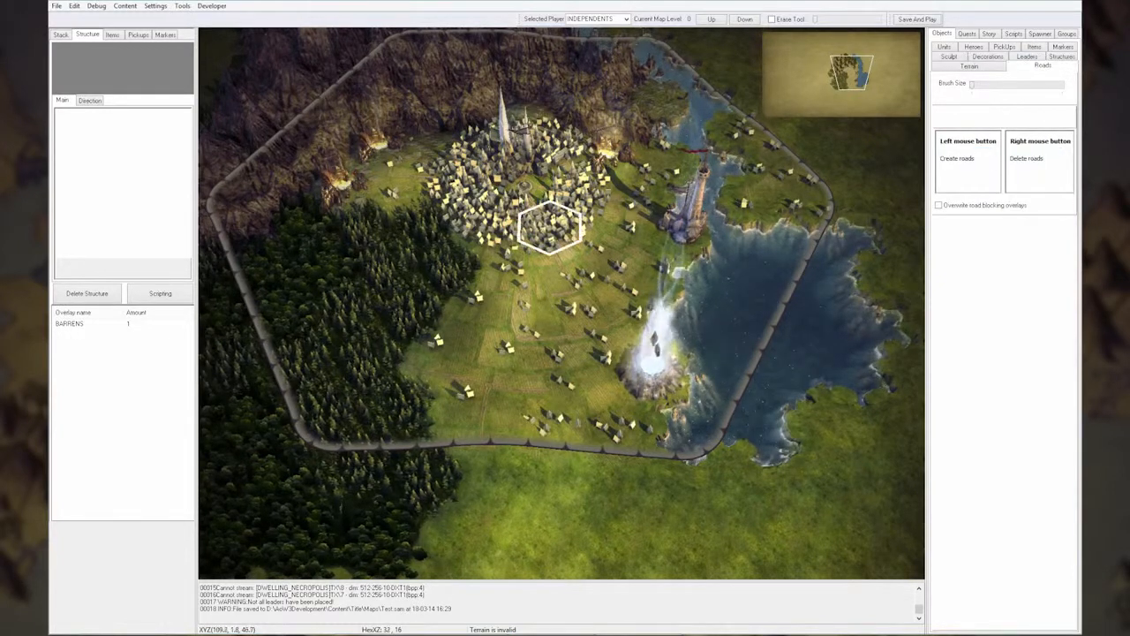
{"action": "mouse_move", "coordinate": [581, 278]}
{"action": "left_mouse_down"}
{"action": "mouse_move", "coordinate": [608, 323]}
{"action": "mouse_move", "coordinate": [582, 363]}
{"action": "mouse_move", "coordinate": [619, 427]}
{"action": "left_mouse_up"}
{"action": "right_click", "coordinate": [548, 425]}
{"action": "key", "text": "Down"}
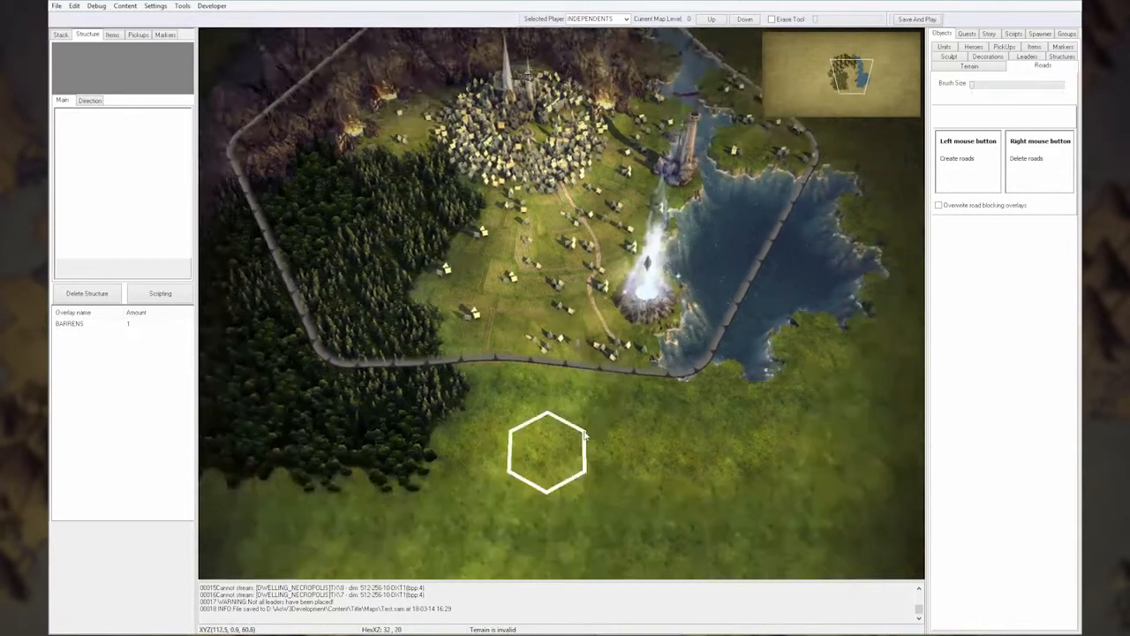
Continue the road beyond the domain border and southeast across the grassland below the lake.
{"action": "key", "text": "Right"}
{"action": "mouse_move", "coordinate": [535, 340]}
{"action": "left_mouse_down"}
{"action": "mouse_move", "coordinate": [571, 393]}
{"action": "mouse_move", "coordinate": [642, 391]}
{"action": "mouse_move", "coordinate": [812, 445]}
{"action": "left_mouse_up"}
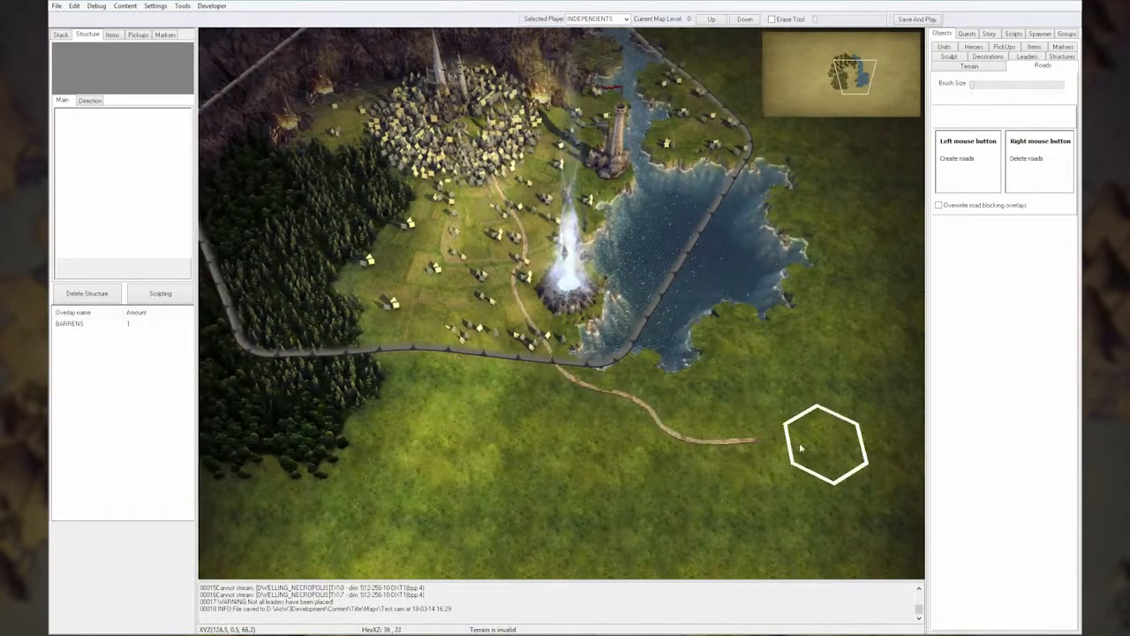
{"action": "key", "text": "Right"}
{"action": "key", "text": "Right"}
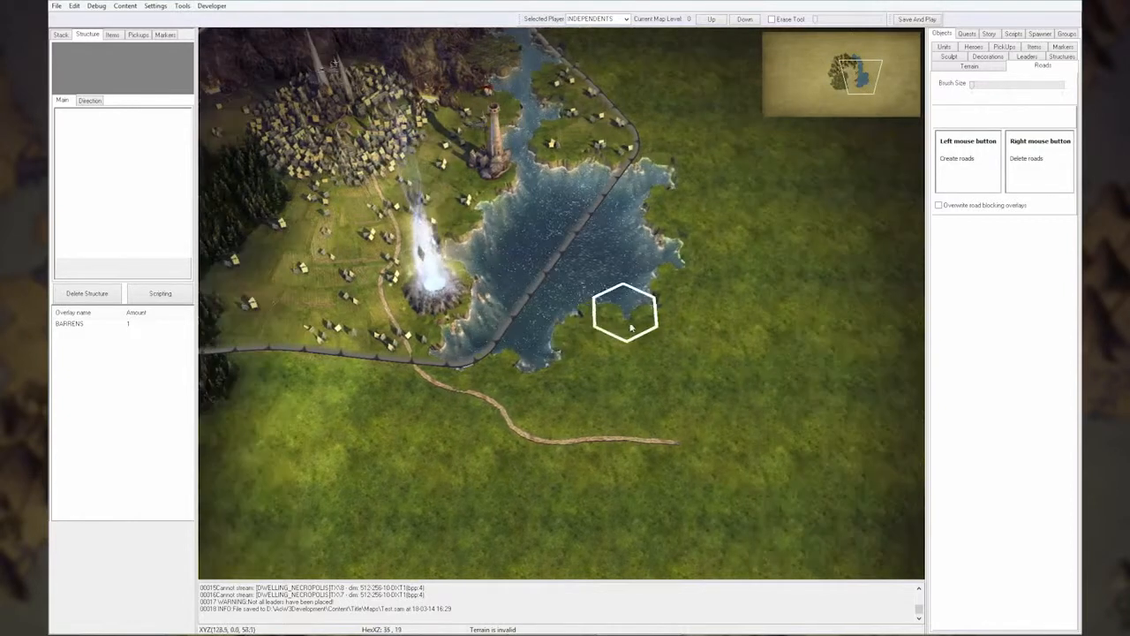
Extend the road farther east and delete the stray branch so that a single path is left.
{"action": "mouse_move", "coordinate": [674, 442]}
{"action": "left_mouse_down"}
{"action": "mouse_move", "coordinate": [704, 389]}
{"action": "mouse_move", "coordinate": [828, 404]}
{"action": "left_mouse_up"}
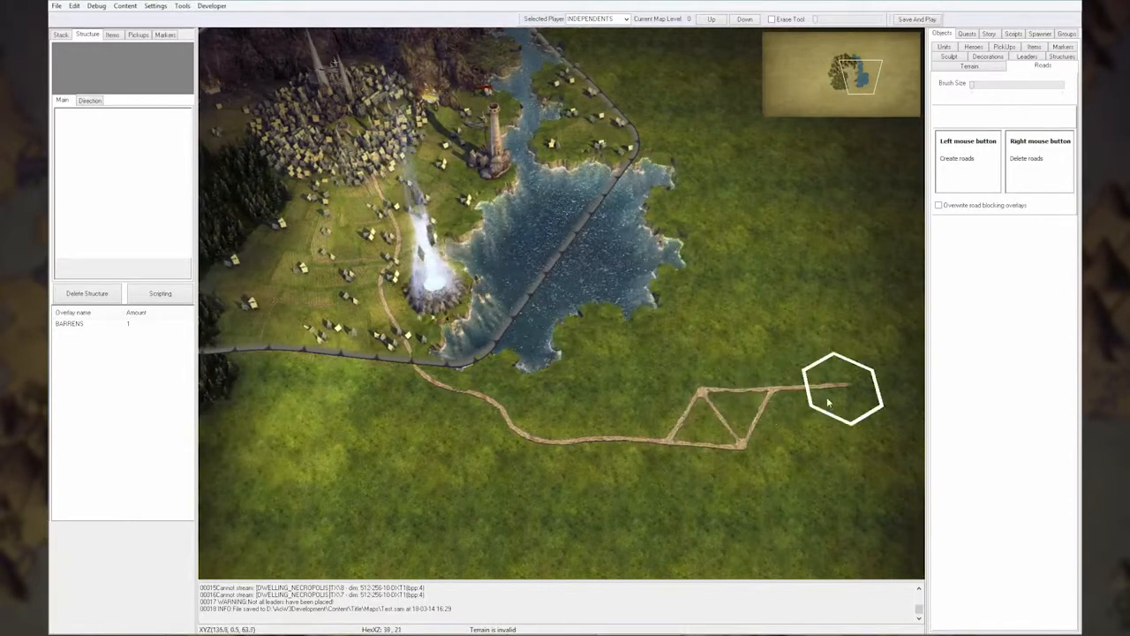
{"action": "right_click", "coordinate": [742, 447]}
{"action": "key", "text": "Right"}
{"action": "left_click_drag", "start_coordinate": [729, 390], "coordinate": [816, 394]}
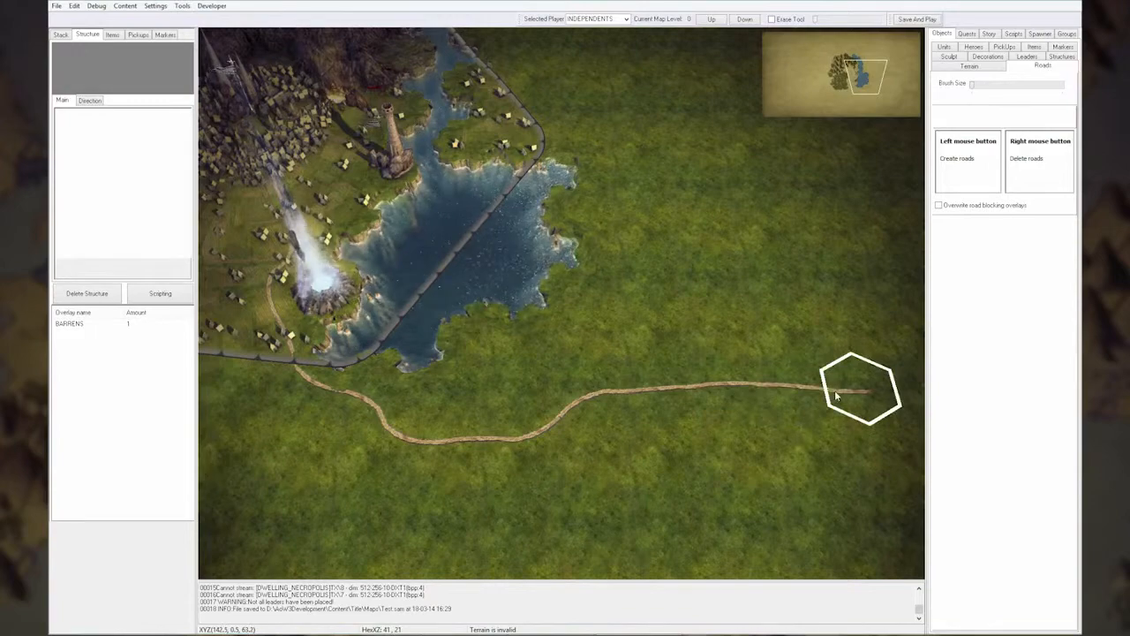
Place a second City Core structure at the eastern end of the road.
{"action": "key", "text": "Left"}
{"action": "key", "text": "Up"}
{"action": "key", "text": "Up"}
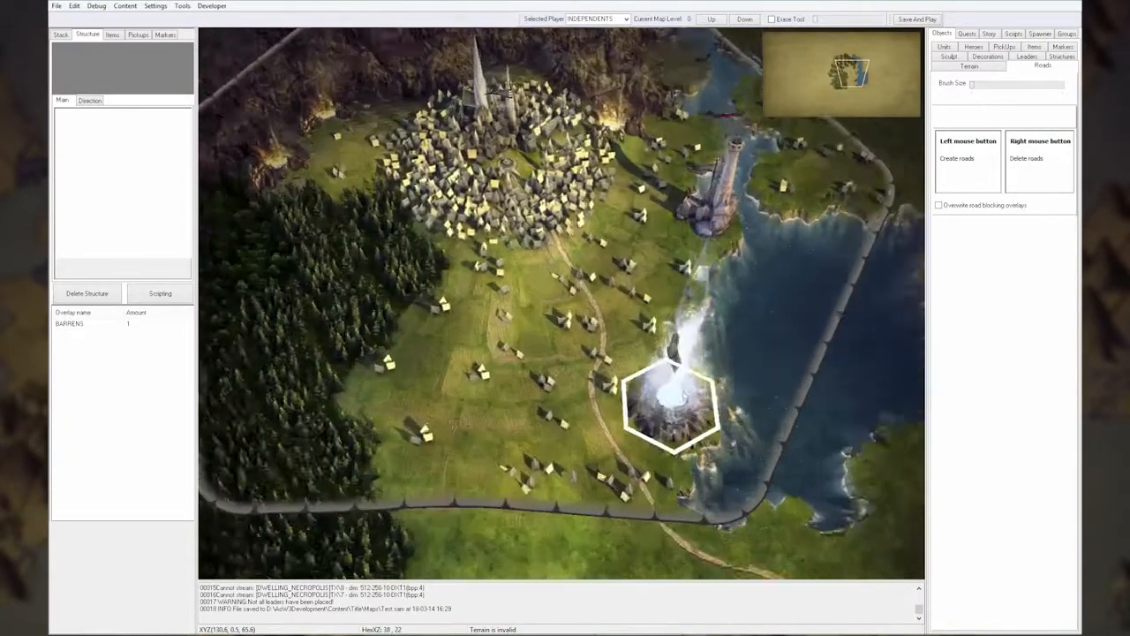
{"action": "key", "text": "Right"}
{"action": "key", "text": "Down"}
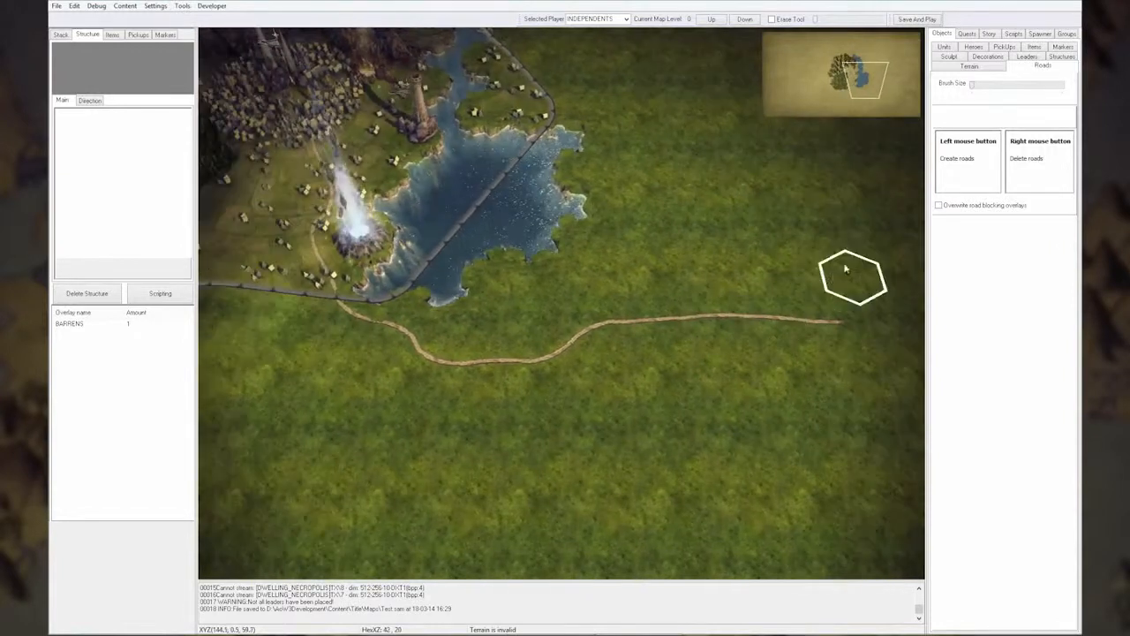
{"action": "left_click", "coordinate": [947, 46]}
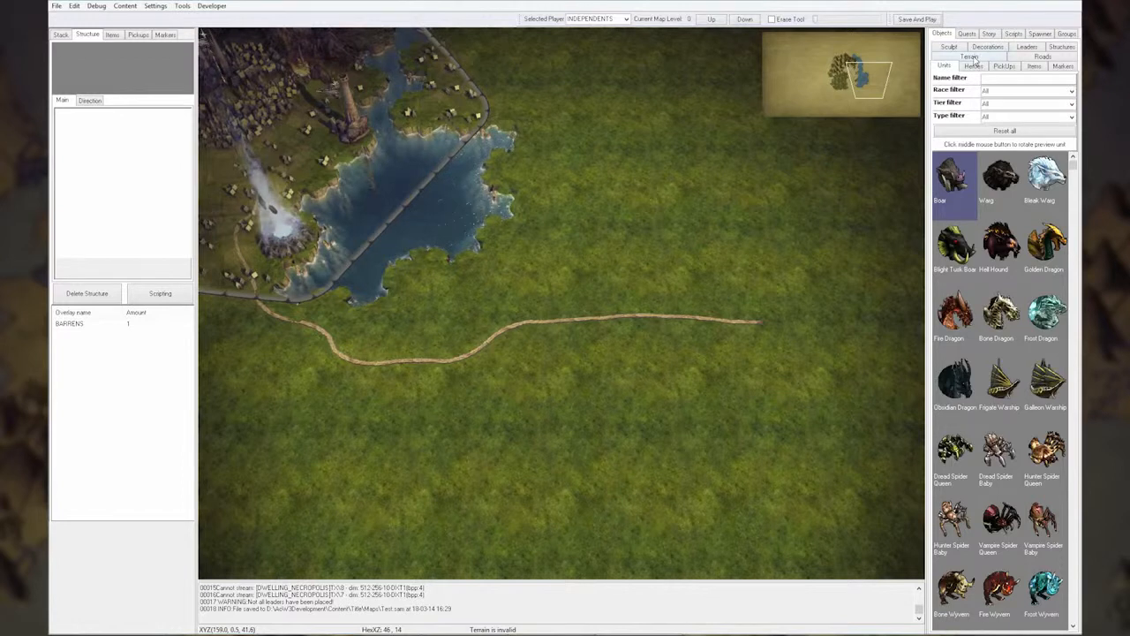
{"action": "left_click", "coordinate": [972, 57]}
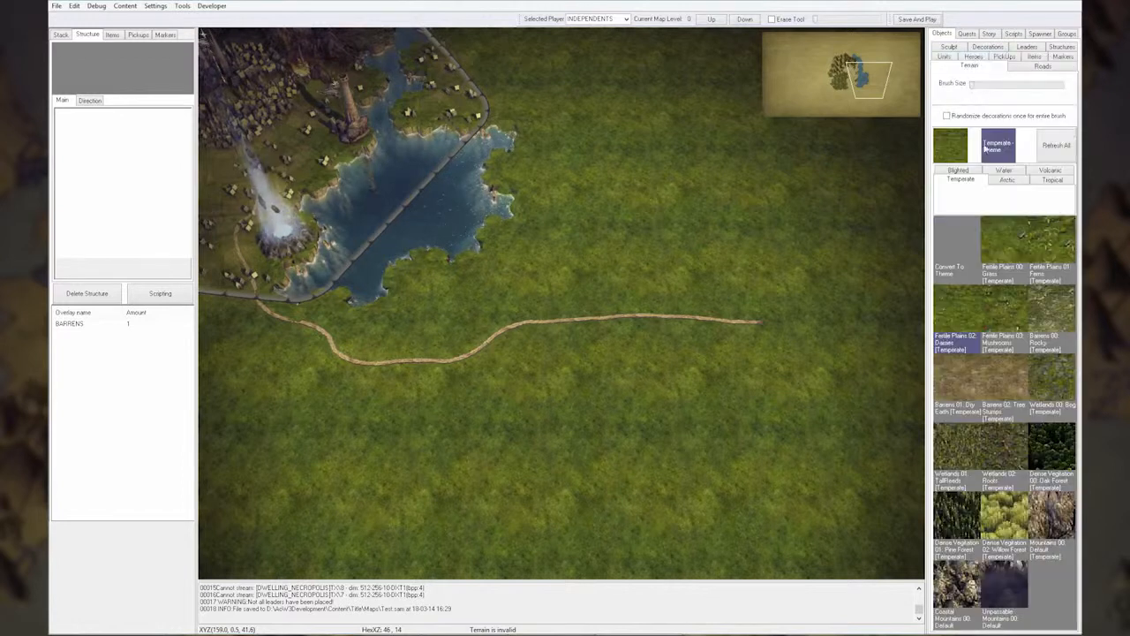
{"action": "left_click", "coordinate": [1061, 47]}
{"action": "left_click", "coordinate": [956, 156]}
{"action": "left_click", "coordinate": [749, 315]}
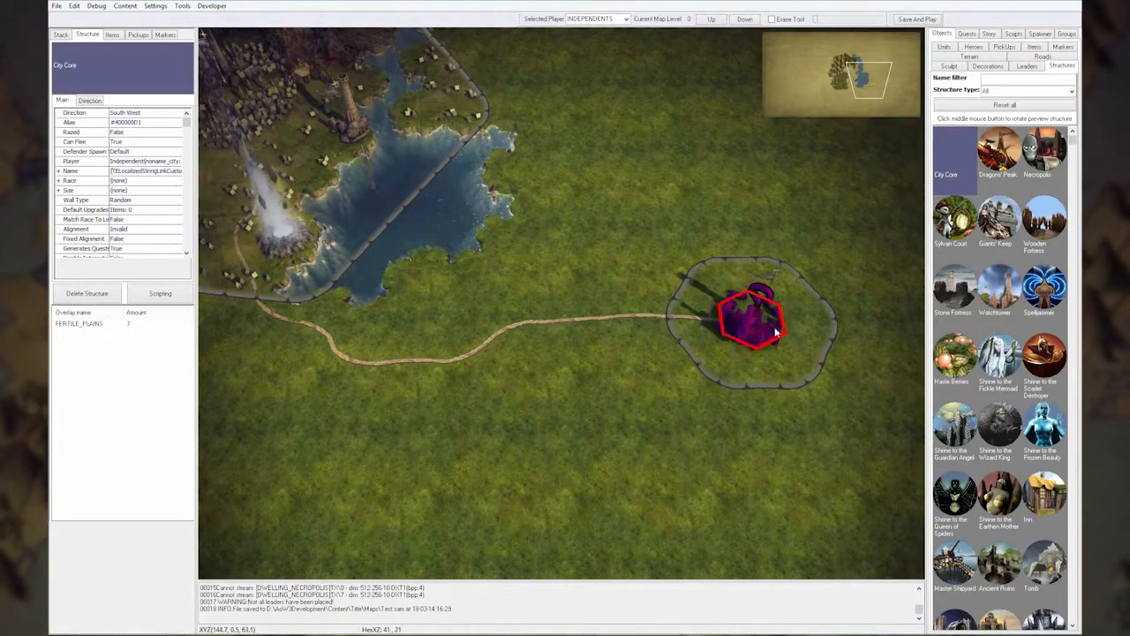
Set the second City Core's race to Goblin and its size to Village.
{"action": "left_click", "coordinate": [58, 181]}
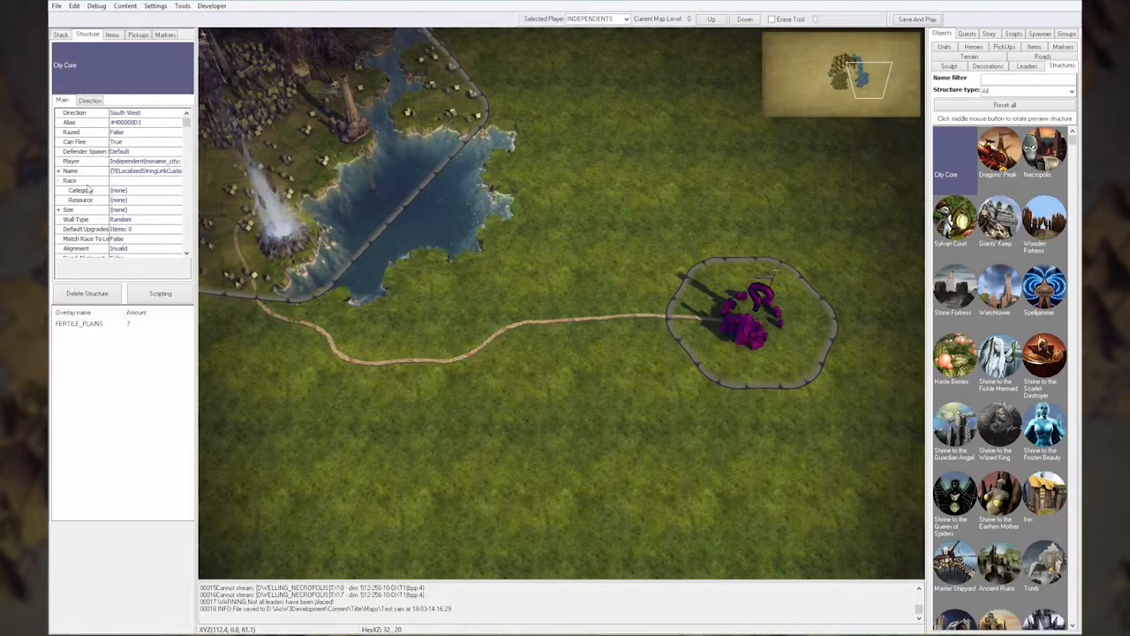
{"action": "left_click", "coordinate": [135, 200]}
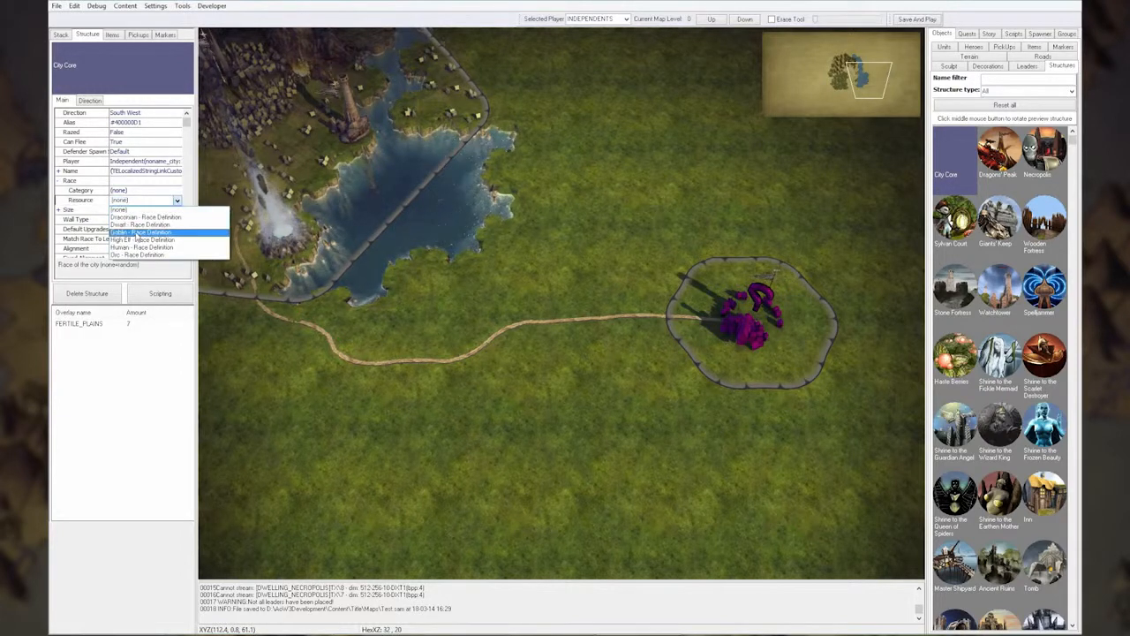
{"action": "left_click", "coordinate": [137, 232]}
{"action": "left_click", "coordinate": [57, 209]}
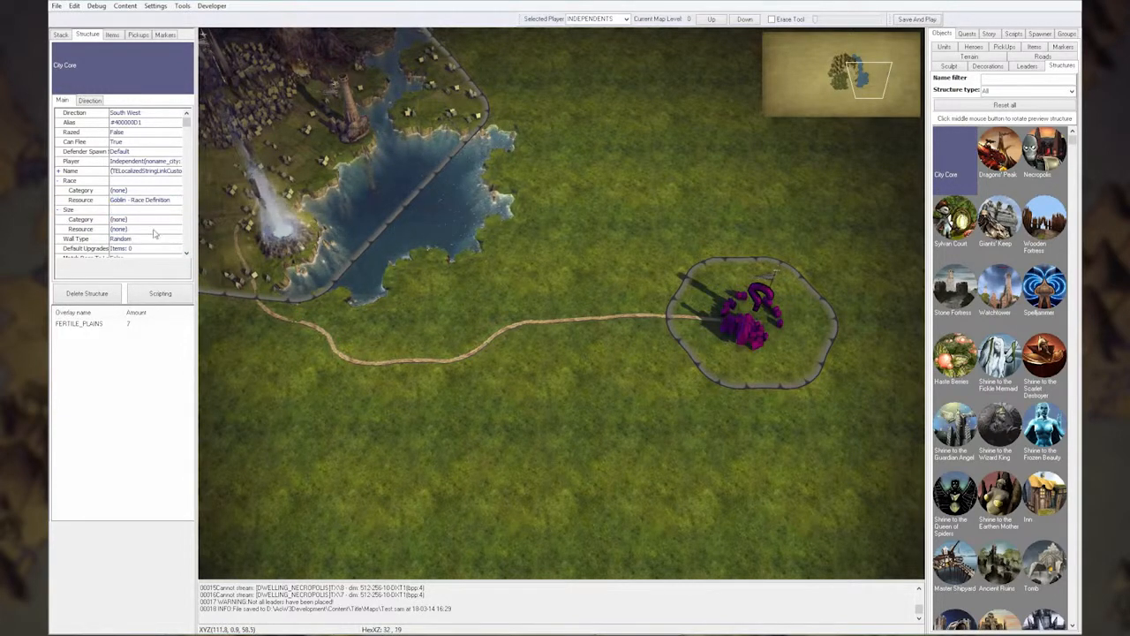
{"action": "left_click", "coordinate": [153, 229]}
{"action": "left_click", "coordinate": [152, 265]}
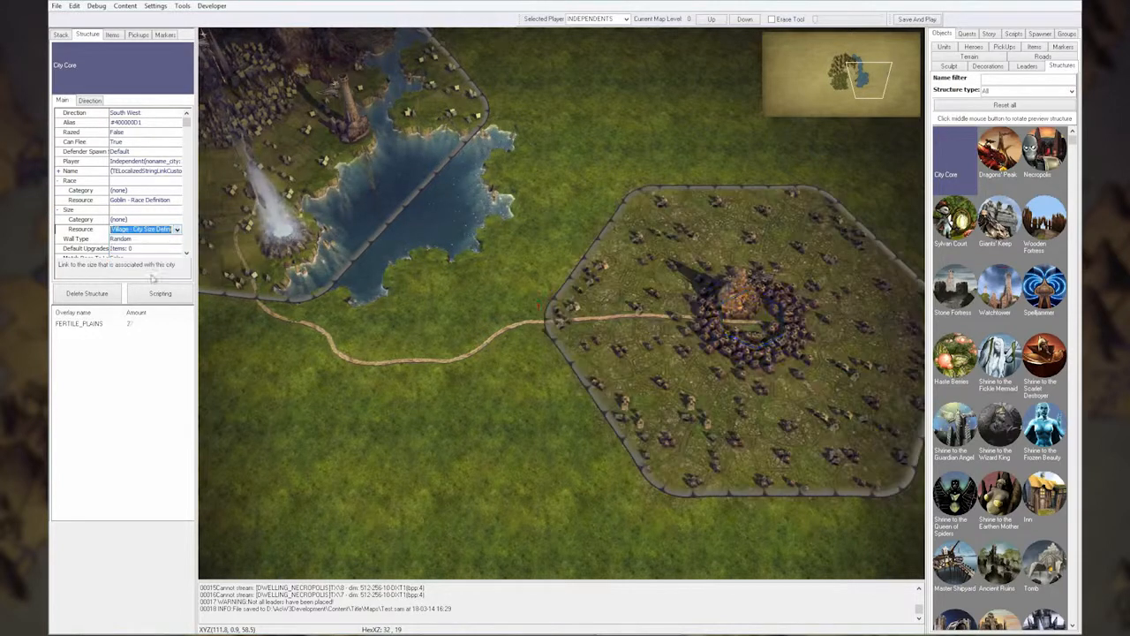
{"action": "right_click", "coordinate": [546, 332]}
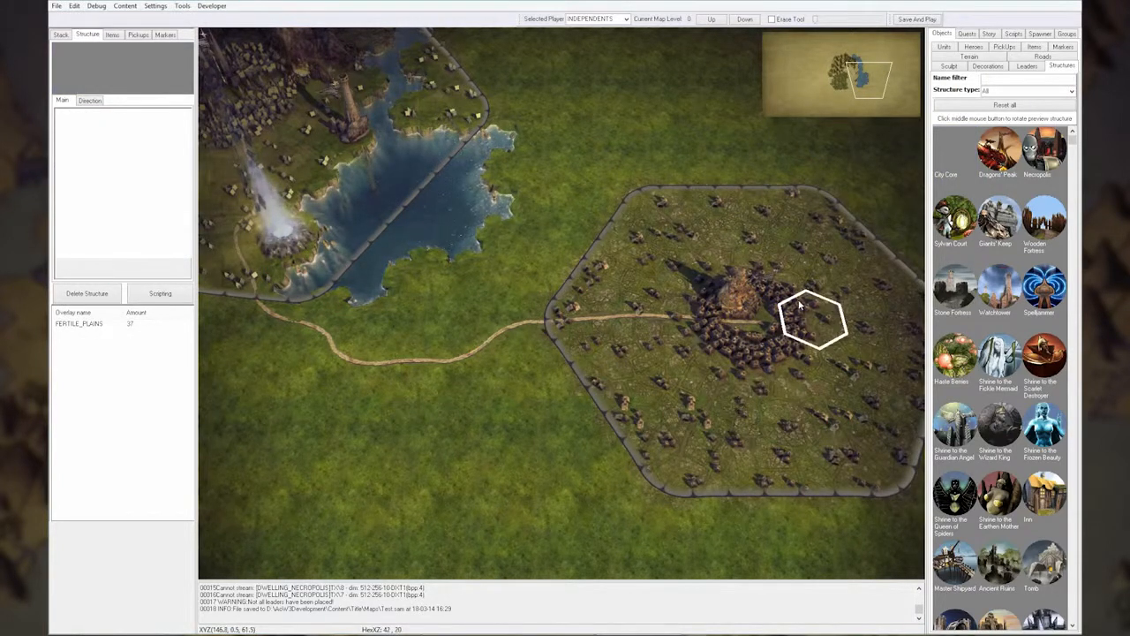
Paint Wetlands 01: Tall Reeds terrain around the road between the lake and the Goblin village, extending into the northern part of its domain.
{"action": "left_click", "coordinate": [958, 57]}
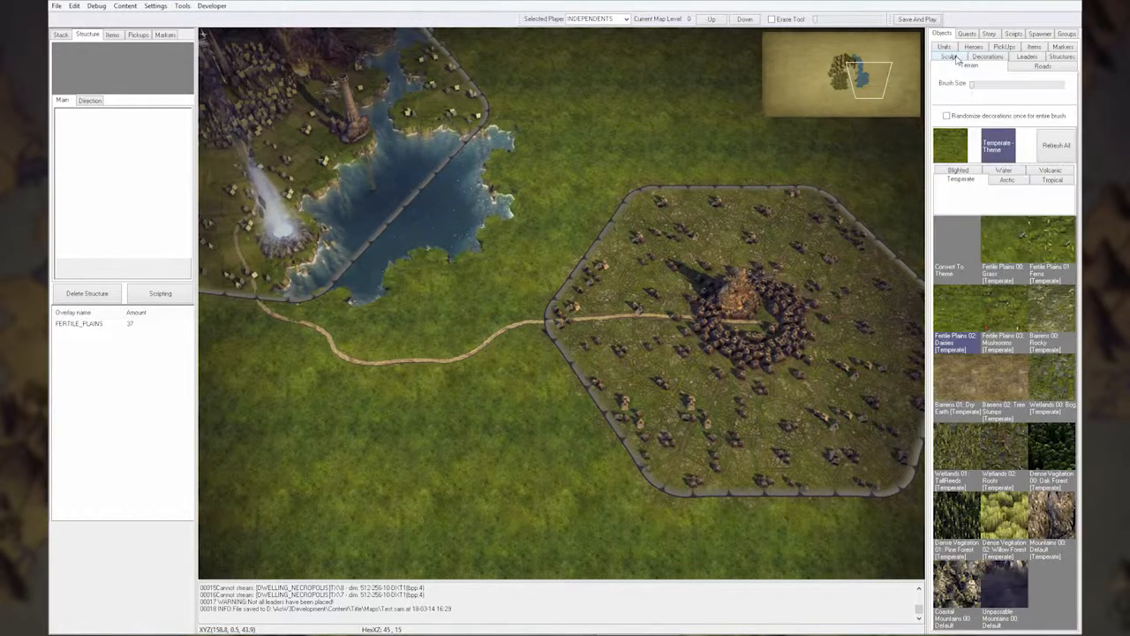
{"action": "left_click", "coordinate": [973, 466]}
{"action": "mouse_move", "coordinate": [756, 207]}
{"action": "left_mouse_down"}
{"action": "mouse_move", "coordinate": [444, 318]}
{"action": "mouse_move", "coordinate": [512, 400]}
{"action": "mouse_move", "coordinate": [484, 444]}
{"action": "mouse_move", "coordinate": [449, 316]}
{"action": "mouse_move", "coordinate": [517, 254]}
{"action": "left_mouse_up"}
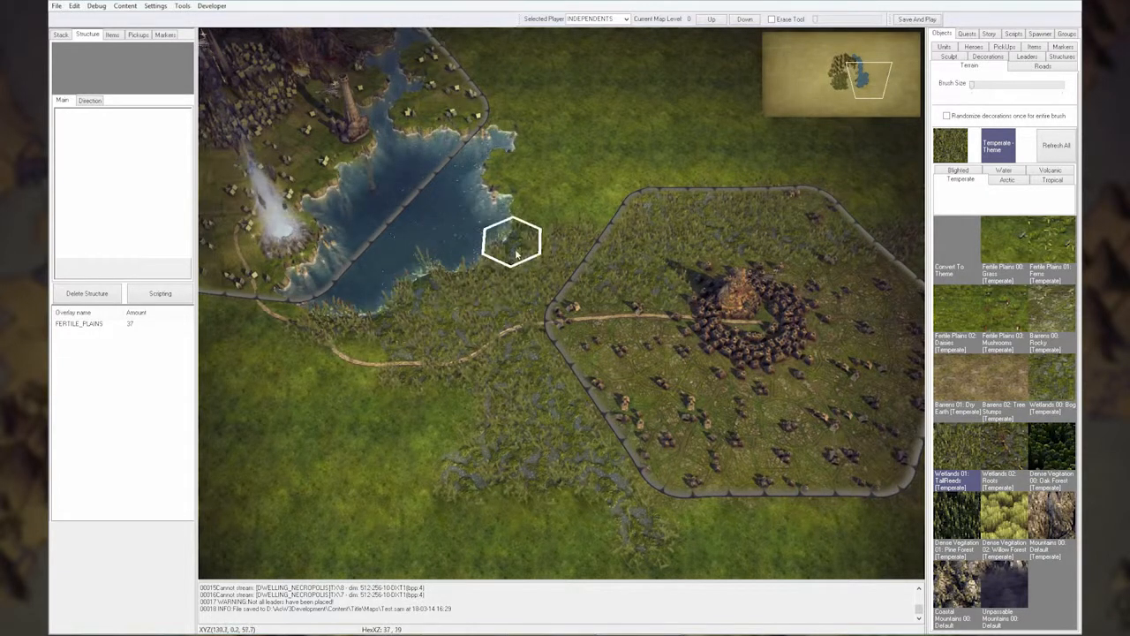
{"action": "mouse_move", "coordinate": [478, 501]}
{"action": "left_mouse_down"}
{"action": "mouse_move", "coordinate": [385, 462]}
{"action": "mouse_move", "coordinate": [479, 506]}
{"action": "left_mouse_up"}
{"action": "key", "text": "Down"}
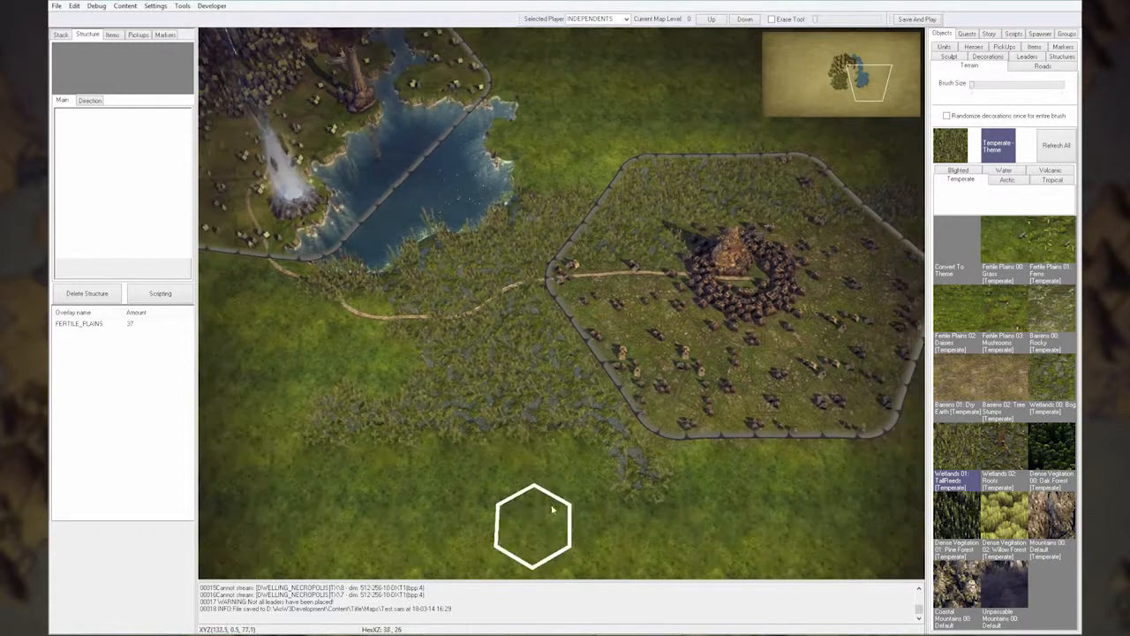
Paint Wetlands 02: Roots along the western edge of the Goblin domain and Wetlands 00: Bog across the ground to the south.
{"action": "left_click", "coordinate": [998, 448]}
{"action": "mouse_move", "coordinate": [570, 361]}
{"action": "left_mouse_down"}
{"action": "mouse_move", "coordinate": [596, 309]}
{"action": "mouse_move", "coordinate": [571, 274]}
{"action": "mouse_move", "coordinate": [603, 406]}
{"action": "mouse_move", "coordinate": [532, 345]}
{"action": "mouse_move", "coordinate": [600, 253]}
{"action": "mouse_move", "coordinate": [549, 253]}
{"action": "mouse_move", "coordinate": [596, 371]}
{"action": "left_mouse_up"}
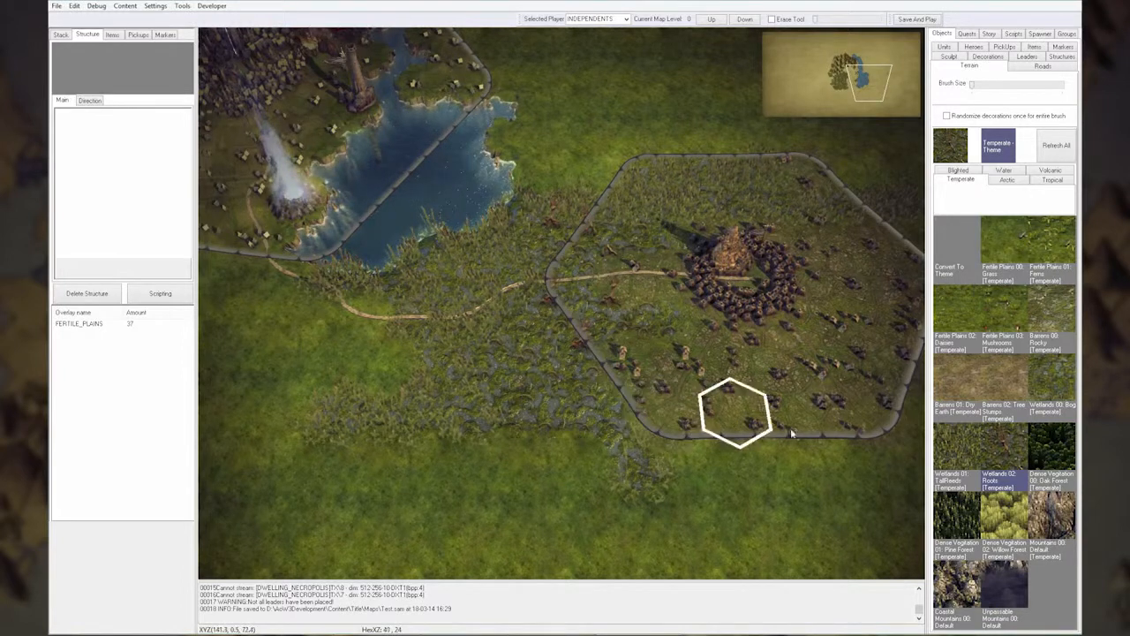
{"action": "left_click", "coordinate": [1050, 386]}
{"action": "mouse_move", "coordinate": [742, 422]}
{"action": "left_mouse_down"}
{"action": "mouse_move", "coordinate": [643, 473]}
{"action": "mouse_move", "coordinate": [690, 369]}
{"action": "mouse_move", "coordinate": [767, 386]}
{"action": "mouse_move", "coordinate": [610, 526]}
{"action": "mouse_move", "coordinate": [444, 482]}
{"action": "left_mouse_up"}
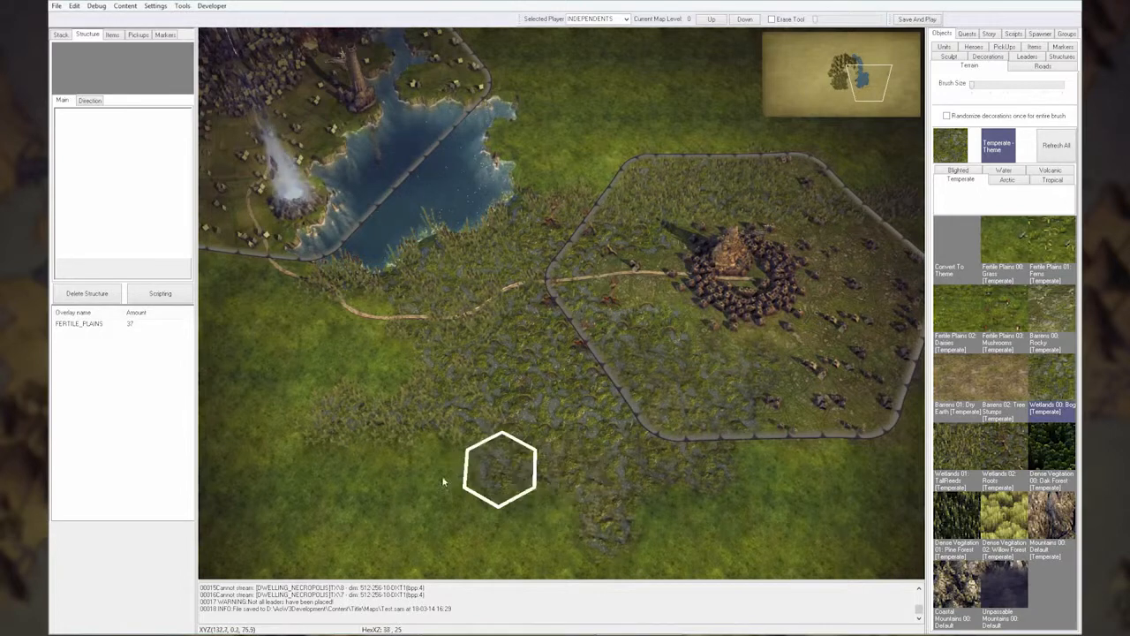
{"action": "mouse_move", "coordinate": [833, 483]}
{"action": "middle_mouse_down"}
{"action": "mouse_move", "coordinate": [743, 486]}
{"action": "mouse_move", "coordinate": [840, 474]}
{"action": "middle_mouse_up"}
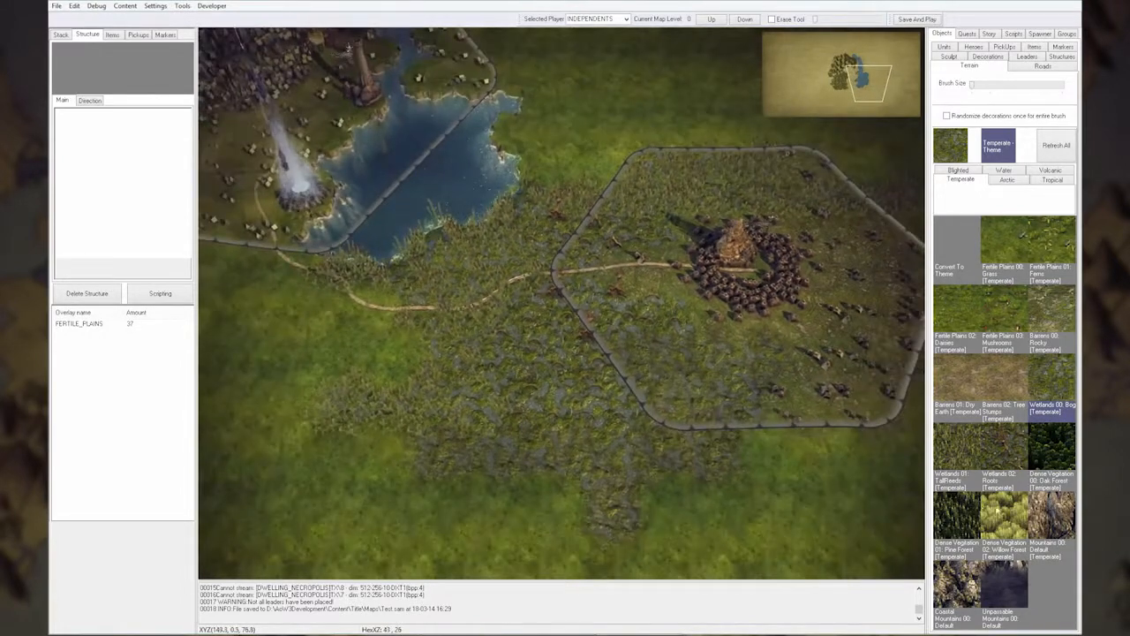
Scatter clumps of Dense Vegetation 02: Willow Forest around the swamp's southern and western edges and on the lake's eastern shore.
{"action": "left_click", "coordinate": [1004, 521]}
{"action": "left_click", "coordinate": [646, 453]}
{"action": "left_click", "coordinate": [499, 464]}
{"action": "left_click", "coordinate": [411, 489]}
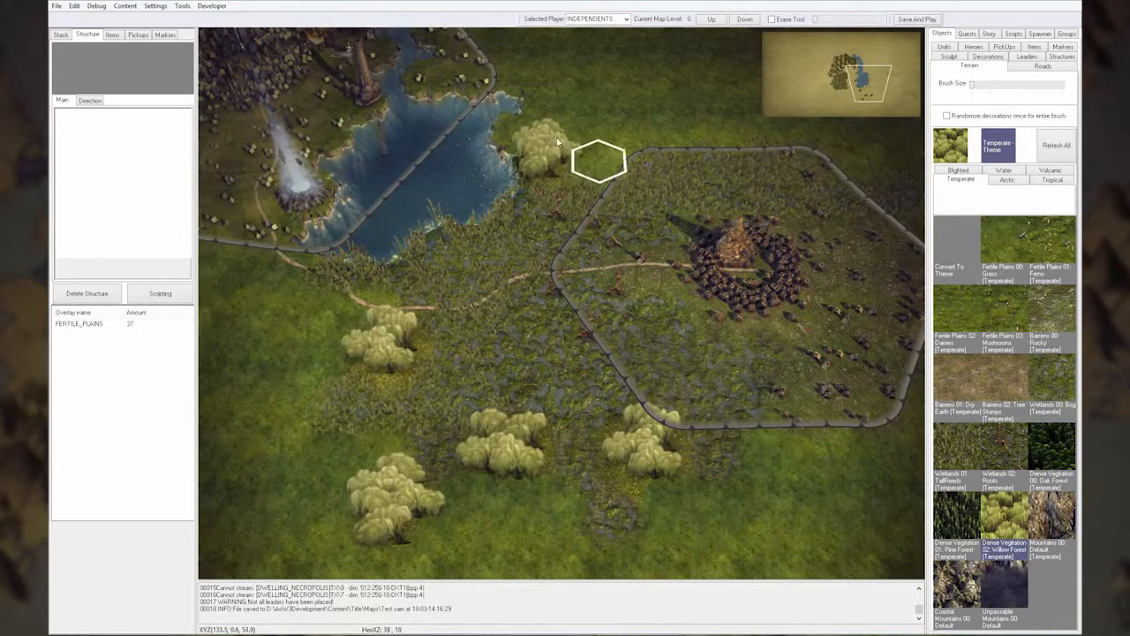
{"action": "left_click", "coordinate": [296, 298]}
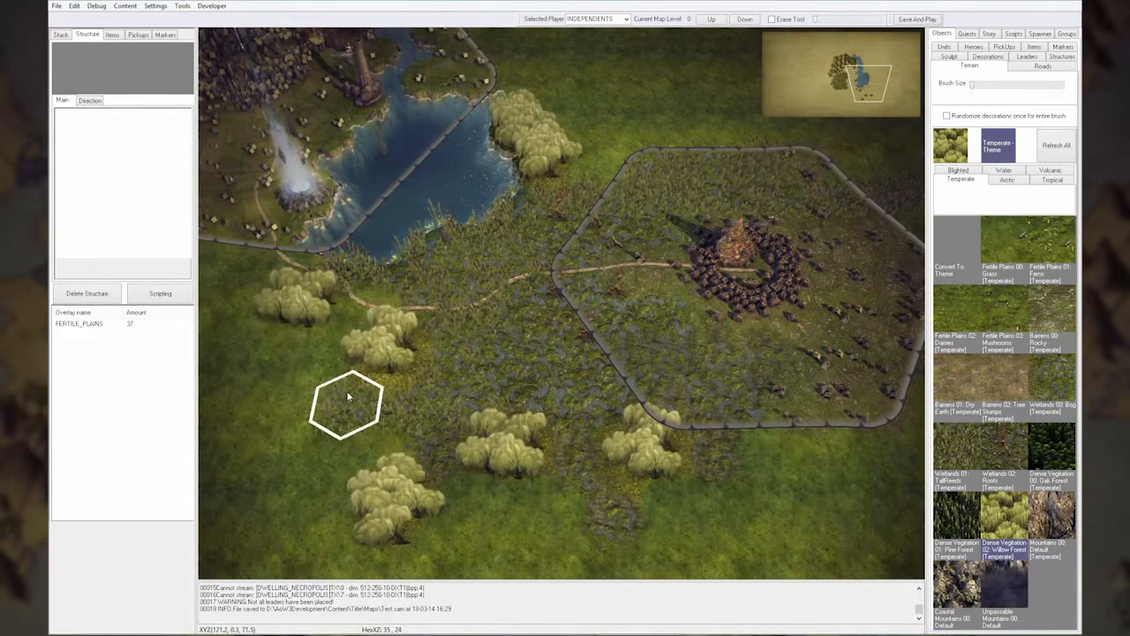
{"action": "left_click", "coordinate": [276, 396]}
{"action": "left_click", "coordinate": [364, 465]}
{"action": "scroll", "coordinate": [564, 465], "scroll_direction": "up", "scroll_amount": 2}
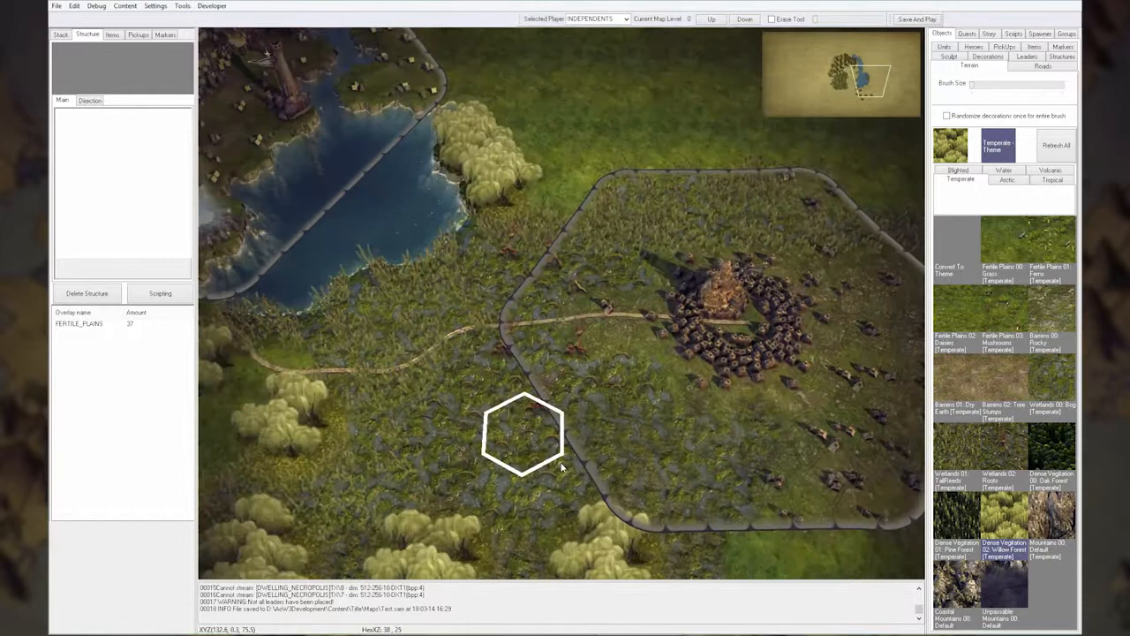
{"action": "scroll", "coordinate": [564, 468], "scroll_direction": "down", "scroll_amount": 2}
{"action": "key", "text": "Right"}
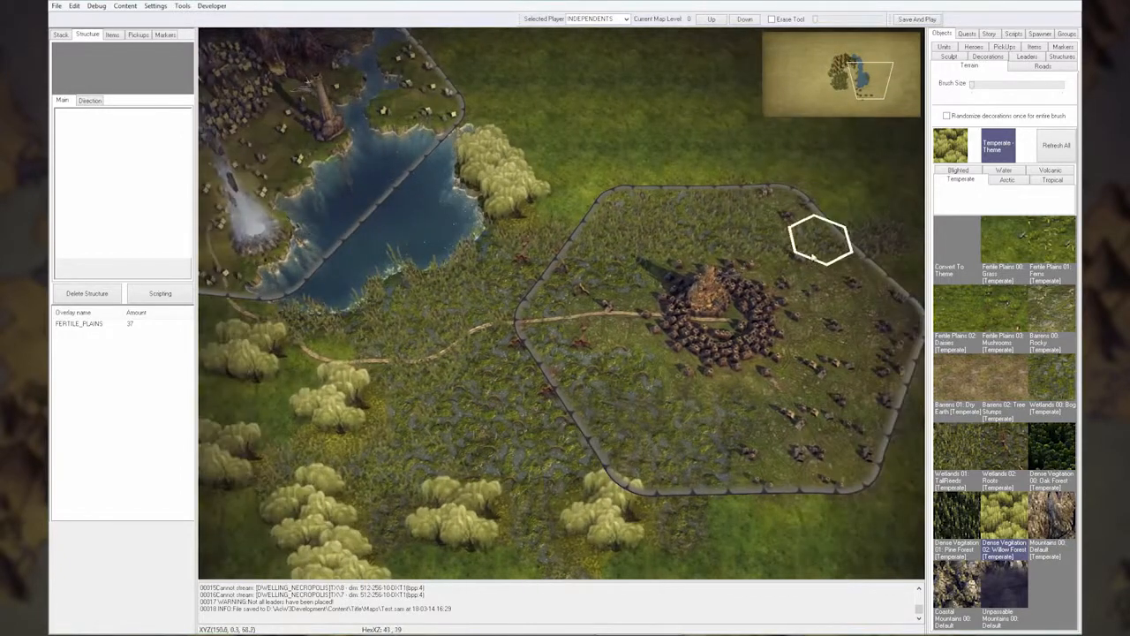
{"action": "key", "text": "Left"}
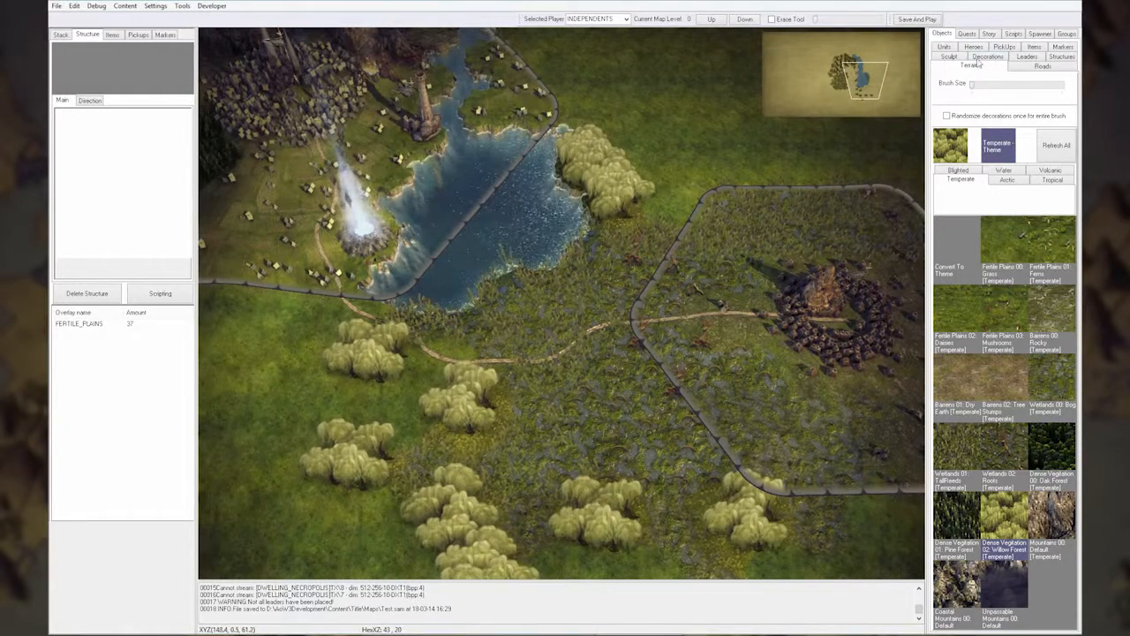
Place an Obsidian Dragon unit on the southern lakeshore just north of the road, and select it for a closer look.
{"action": "left_click", "coordinate": [944, 47]}
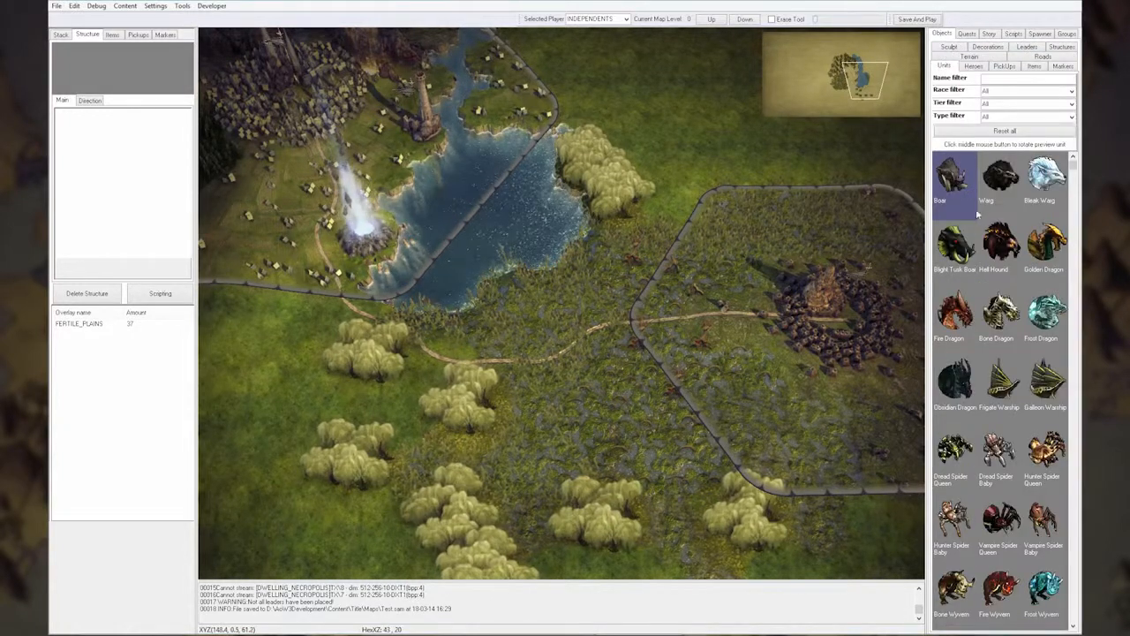
{"action": "left_click", "coordinate": [963, 390]}
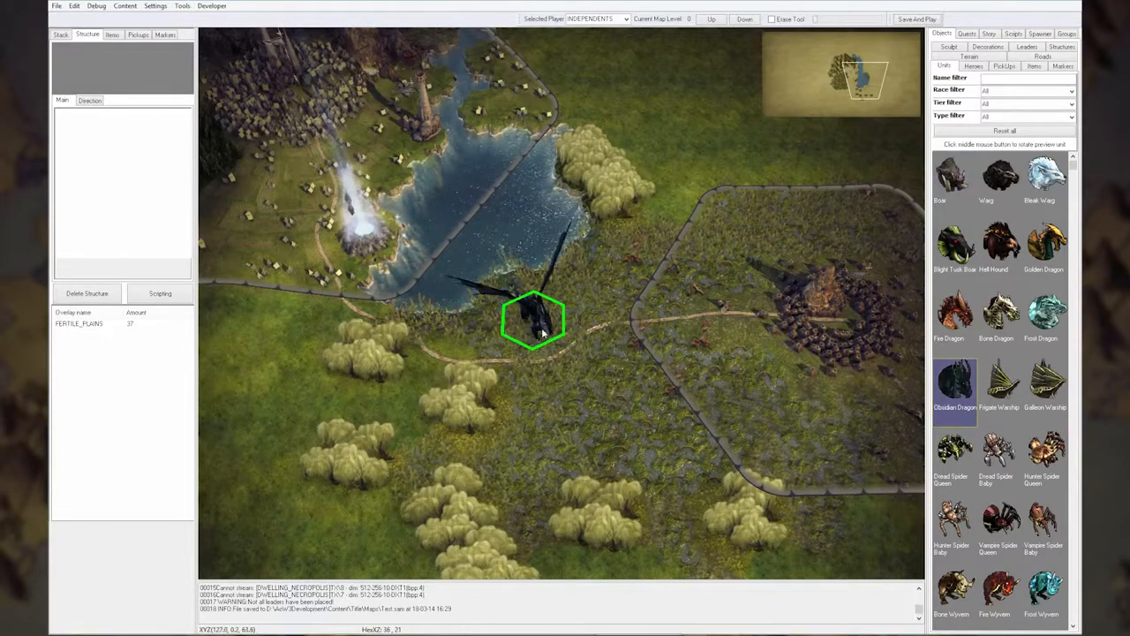
{"action": "left_click", "coordinate": [543, 333]}
{"action": "scroll", "coordinate": [599, 408], "scroll_direction": "up", "scroll_amount": 5}
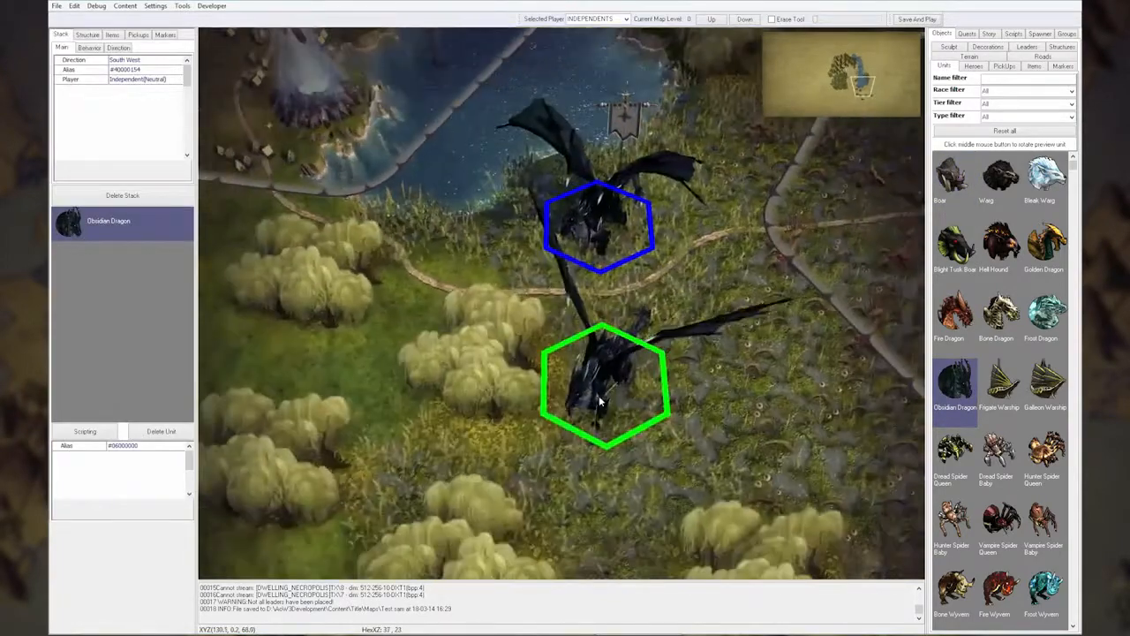
{"action": "scroll", "coordinate": [600, 401], "scroll_direction": "up", "scroll_amount": 3}
{"action": "scroll", "coordinate": [601, 401], "scroll_direction": "down", "scroll_amount": 2}
{"action": "key", "text": "Left"}
{"action": "right_click", "coordinate": [684, 352]}
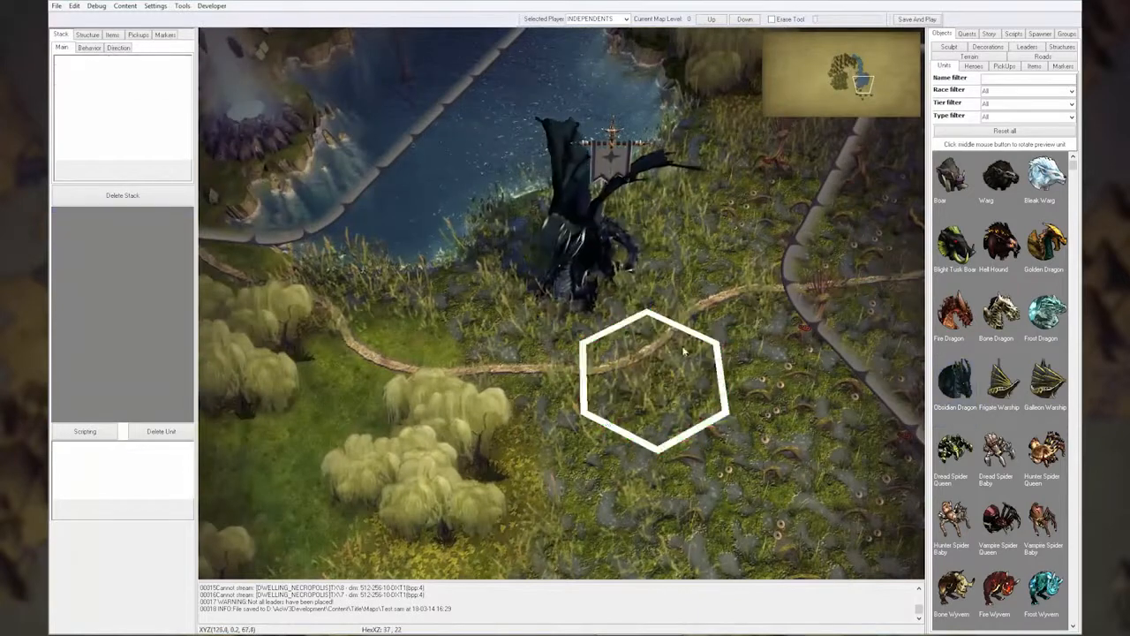
{"action": "left_click", "coordinate": [597, 291]}
{"action": "scroll", "coordinate": [516, 380], "scroll_direction": "down", "scroll_amount": 2}
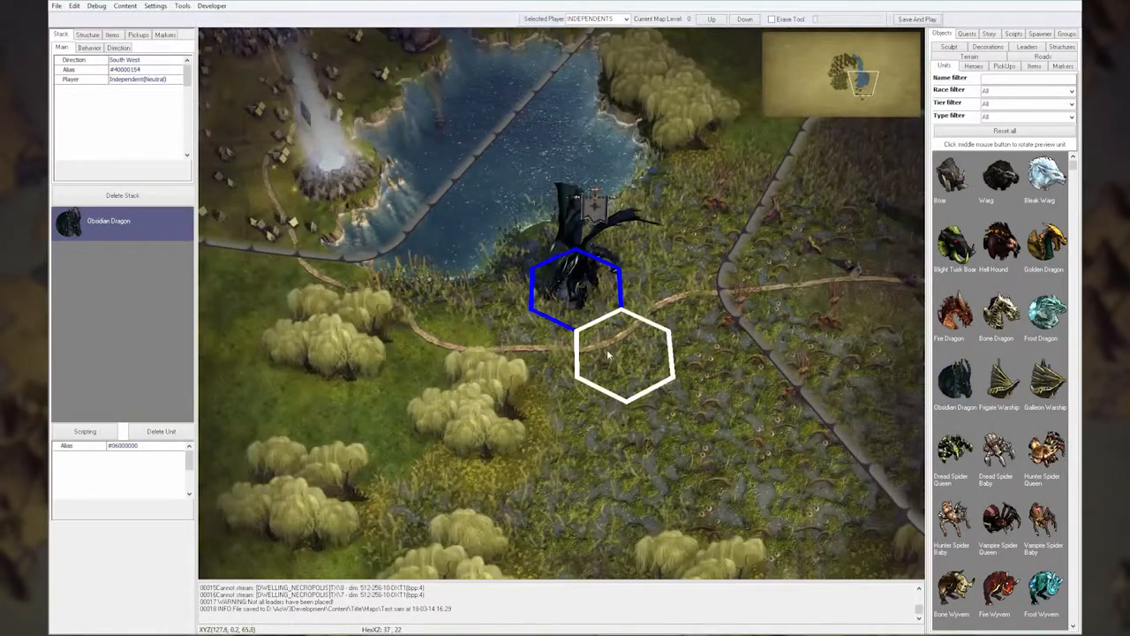
{"action": "scroll", "coordinate": [608, 355], "scroll_direction": "down", "scroll_amount": 1}
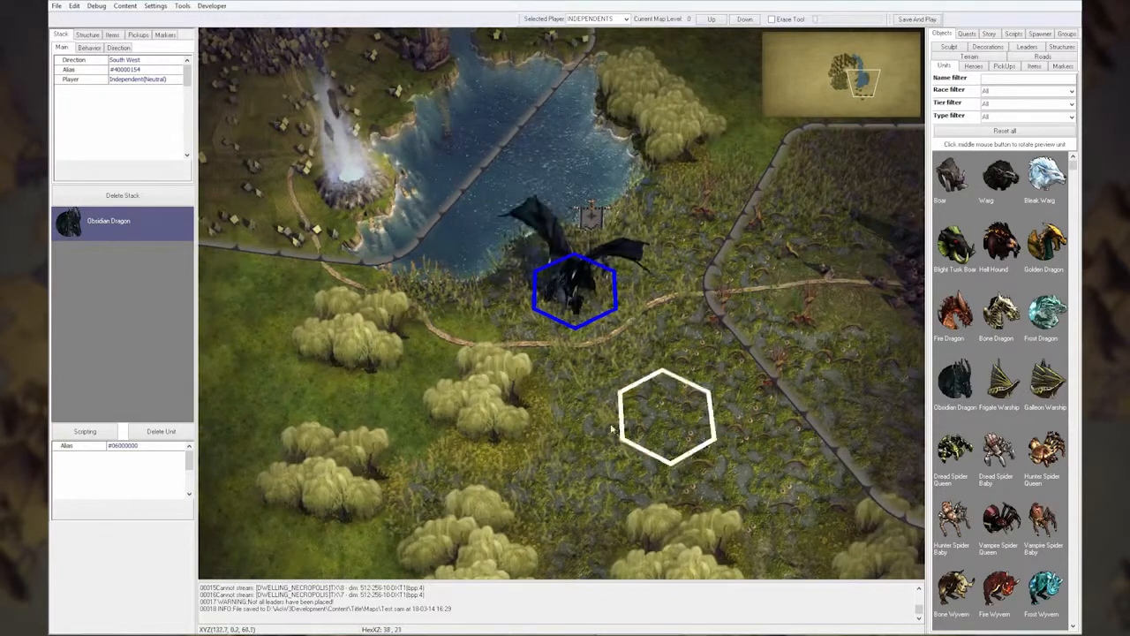
Place Gold stash pickups behind the Obsidian Dragon on the lakeshore and delete the western one so only the eastern stash is left.
{"action": "left_click", "coordinate": [1004, 67]}
{"action": "left_click", "coordinate": [963, 93]}
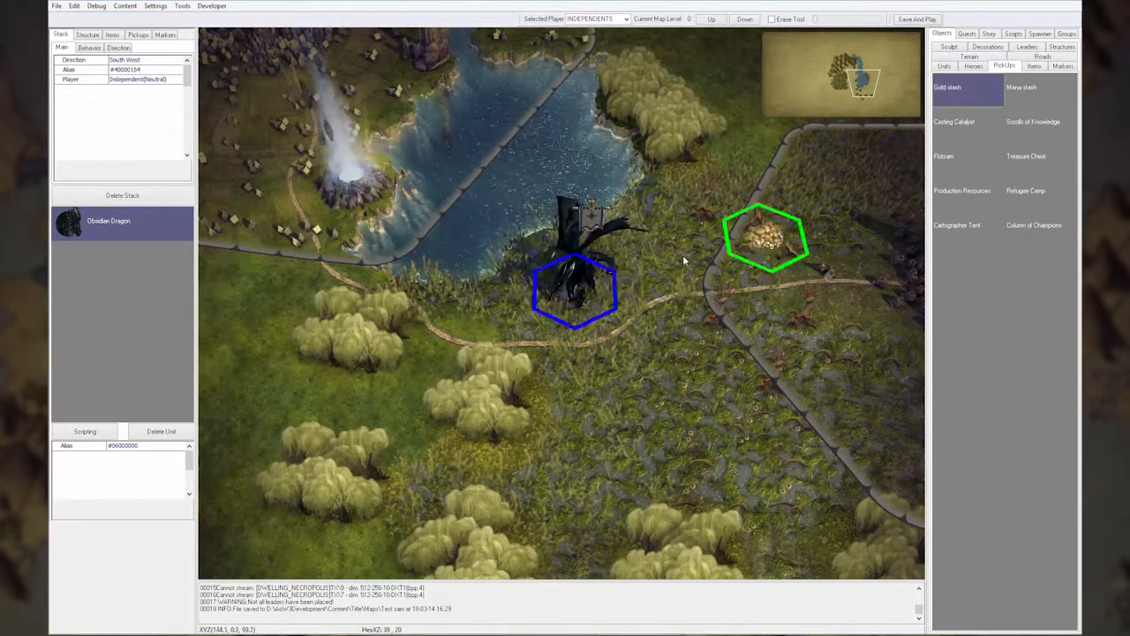
{"action": "left_click", "coordinate": [607, 260]}
{"action": "left_click", "coordinate": [532, 239]}
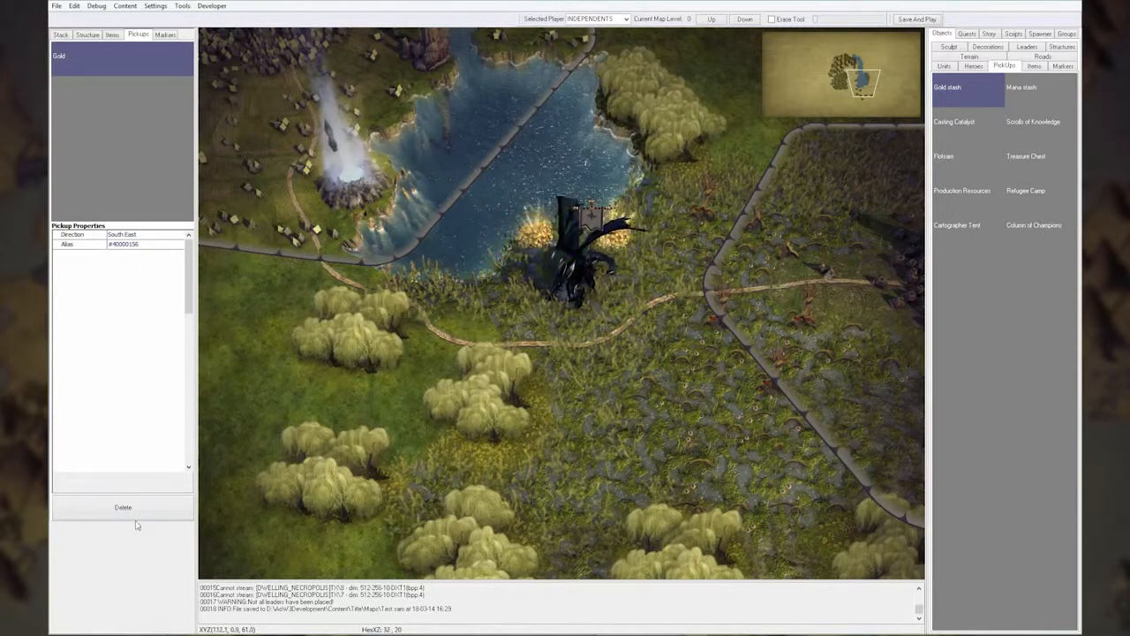
{"action": "left_click", "coordinate": [154, 511]}
{"action": "right_click", "coordinate": [655, 290]}
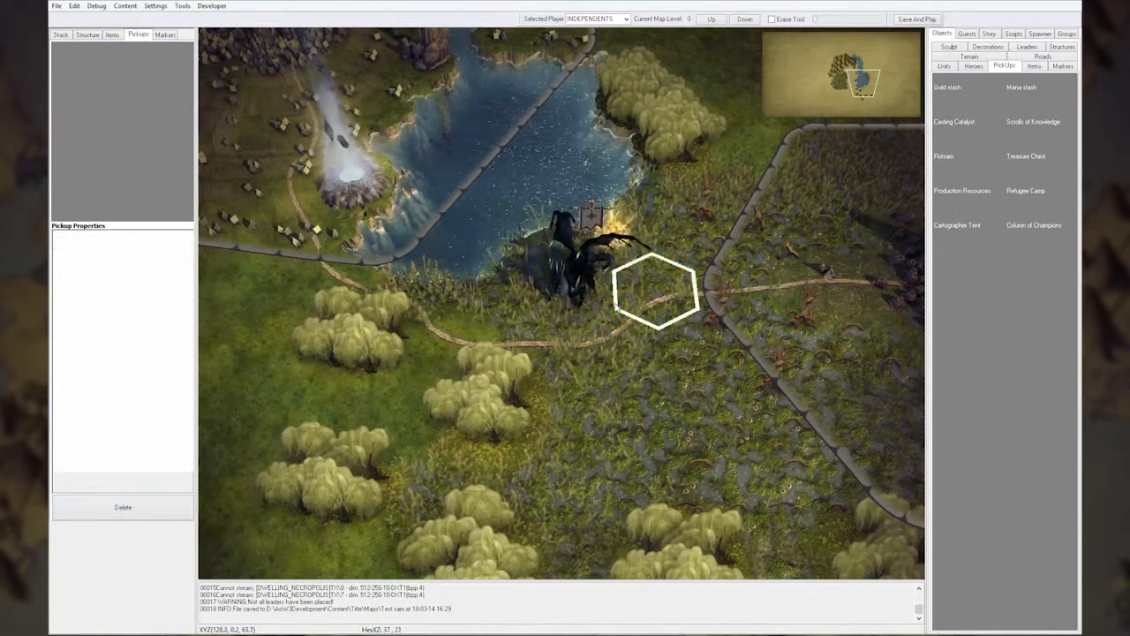
Review the map from the swamp and Goblin village across the lake to the High Elf city.
{"action": "scroll", "coordinate": [619, 391], "scroll_direction": "down", "scroll_amount": 3}
{"action": "key", "text": "Right"}
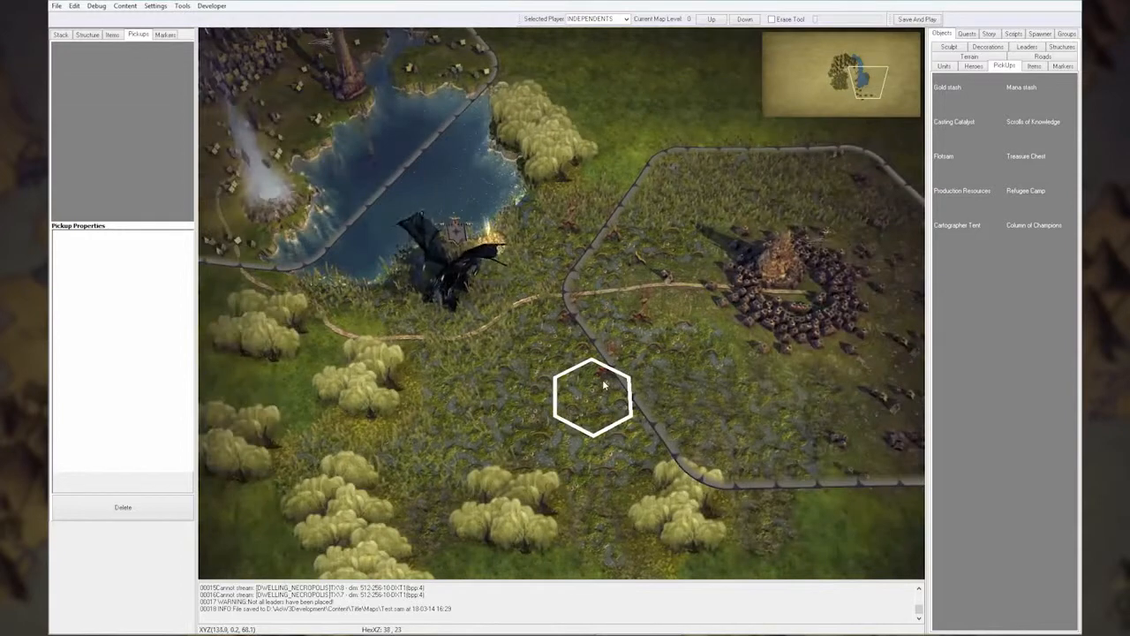
{"action": "scroll", "coordinate": [608, 383], "scroll_direction": "down", "scroll_amount": 2}
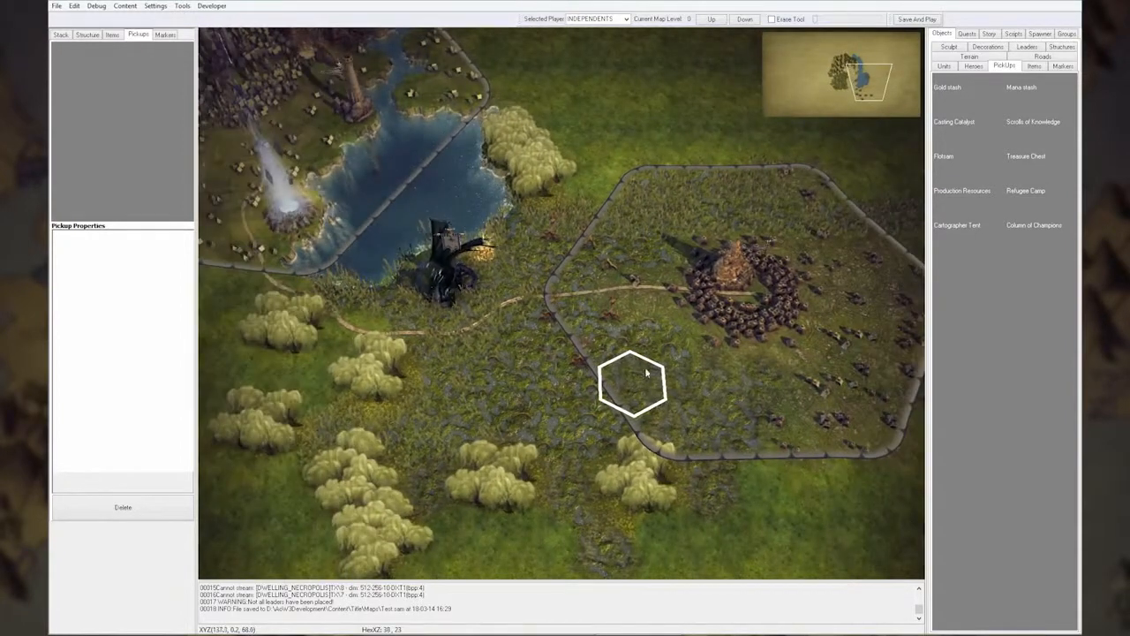
{"action": "key", "text": "Left"}
{"action": "key", "text": "Up"}
{"action": "key", "text": "Right"}
{"action": "key", "text": "Down"}
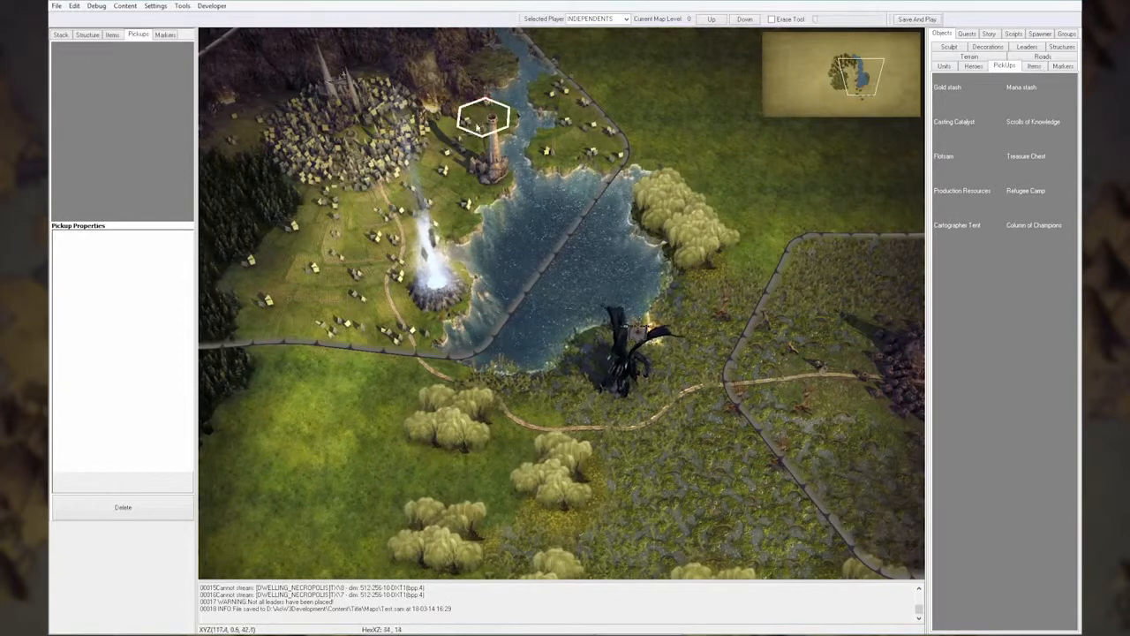
{"action": "key", "text": "Left"}
{"action": "key", "text": "Right"}
{"action": "key", "text": "Down"}
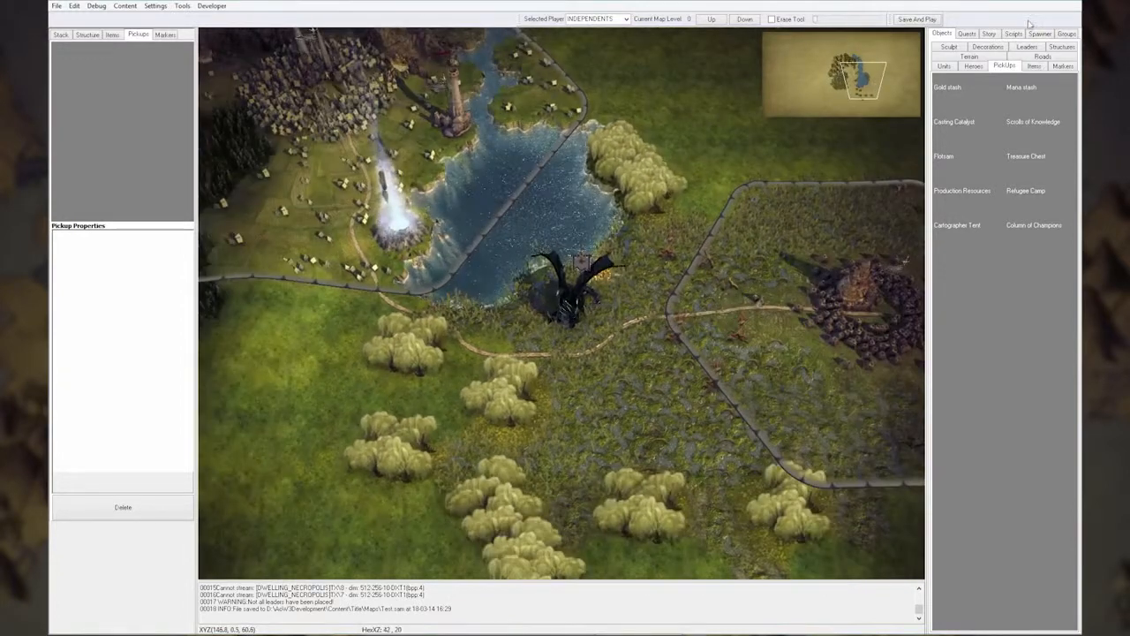
Place the leader Fai Dural at the High Elf city.
{"action": "left_click", "coordinate": [1027, 48]}
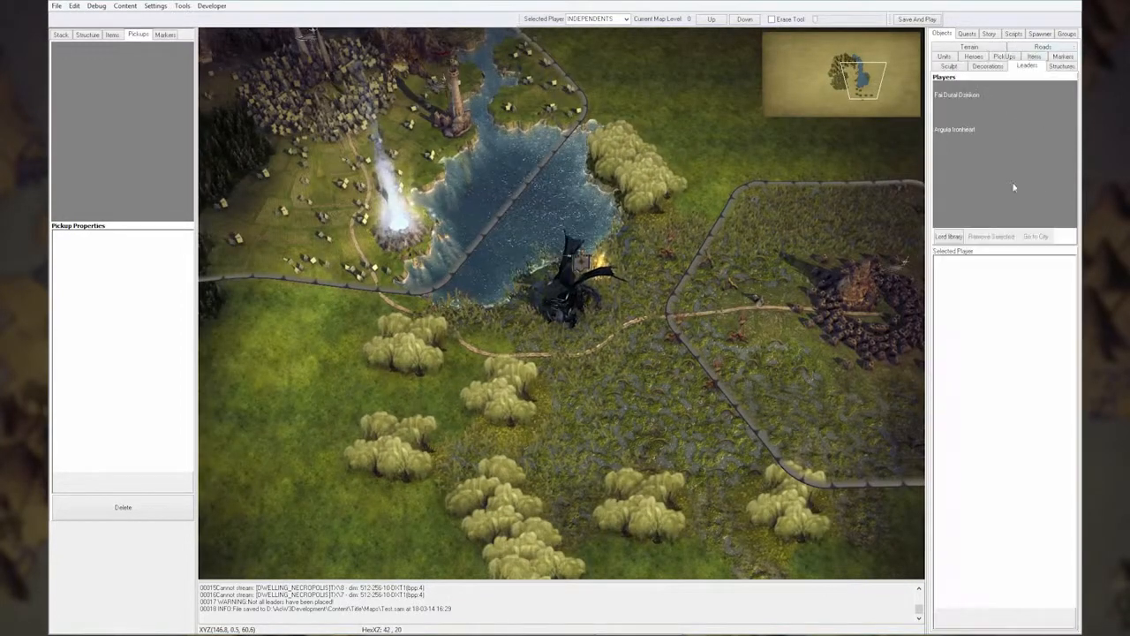
{"action": "left_click", "coordinate": [963, 111]}
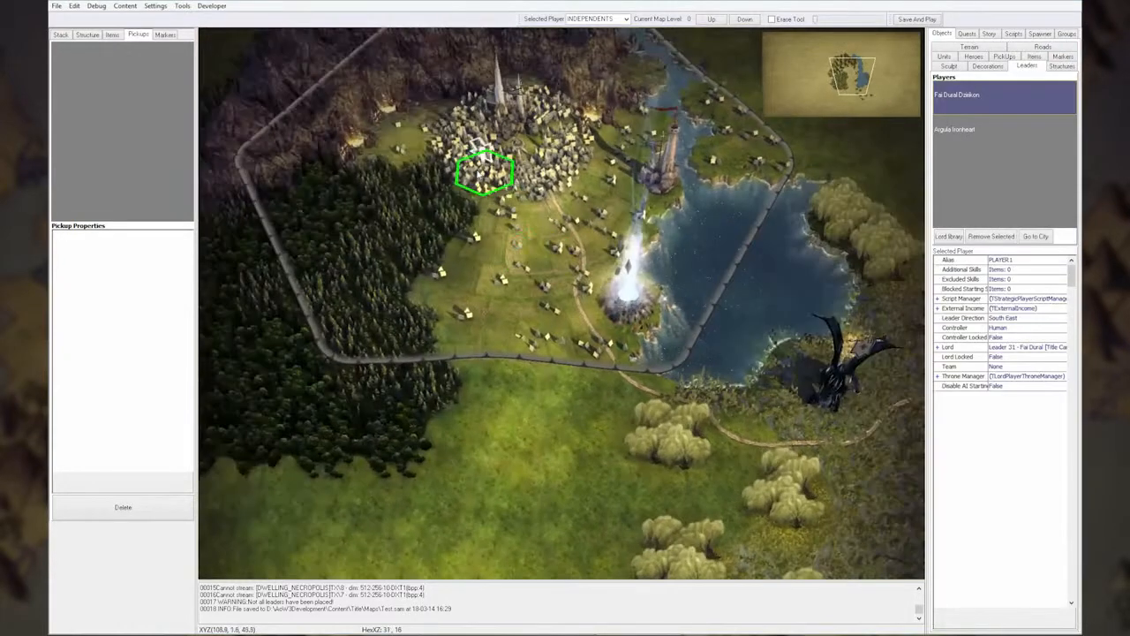
{"action": "left_click", "coordinate": [479, 172]}
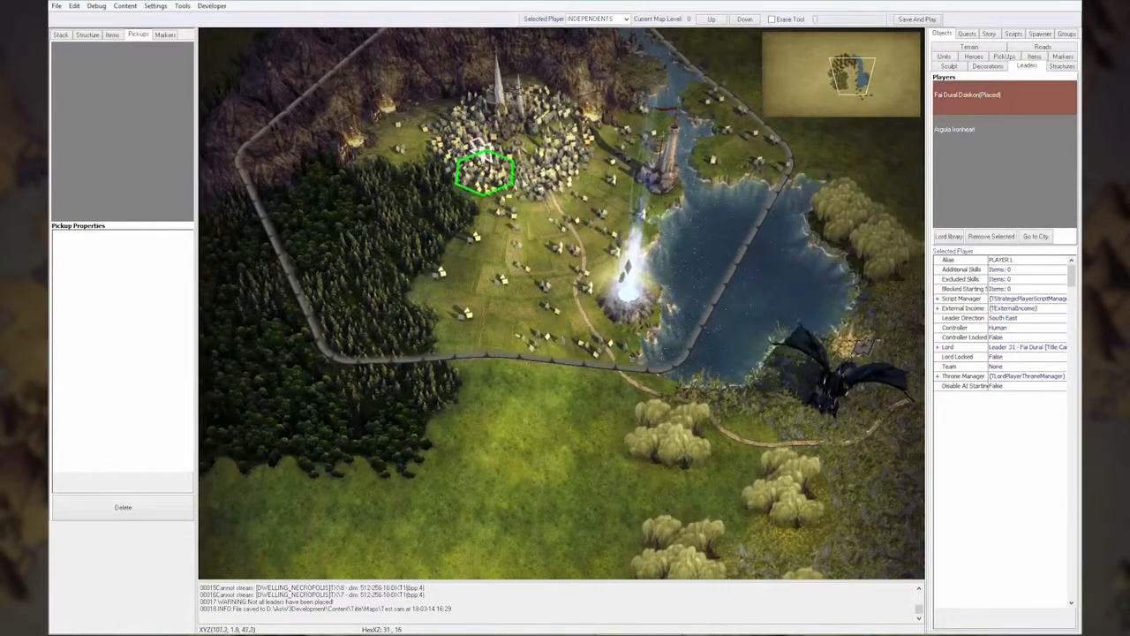
{"action": "right_click", "coordinate": [559, 226]}
Assign ownership of the High Elf City Core to the placed leader's player.
{"action": "left_click", "coordinate": [521, 137]}
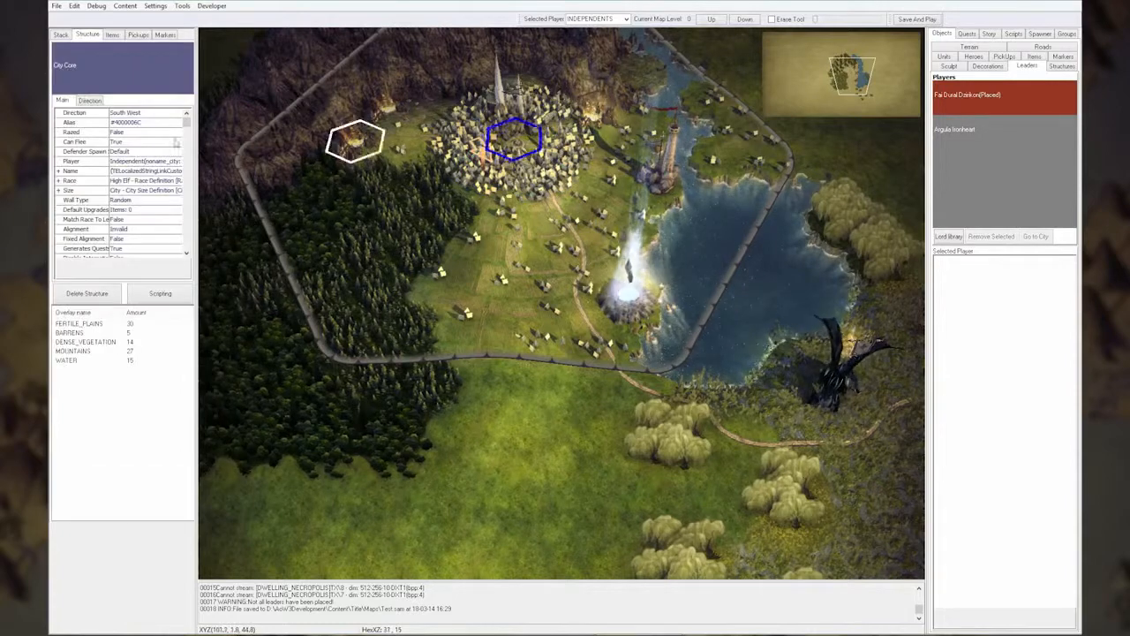
{"action": "left_click", "coordinate": [131, 161]}
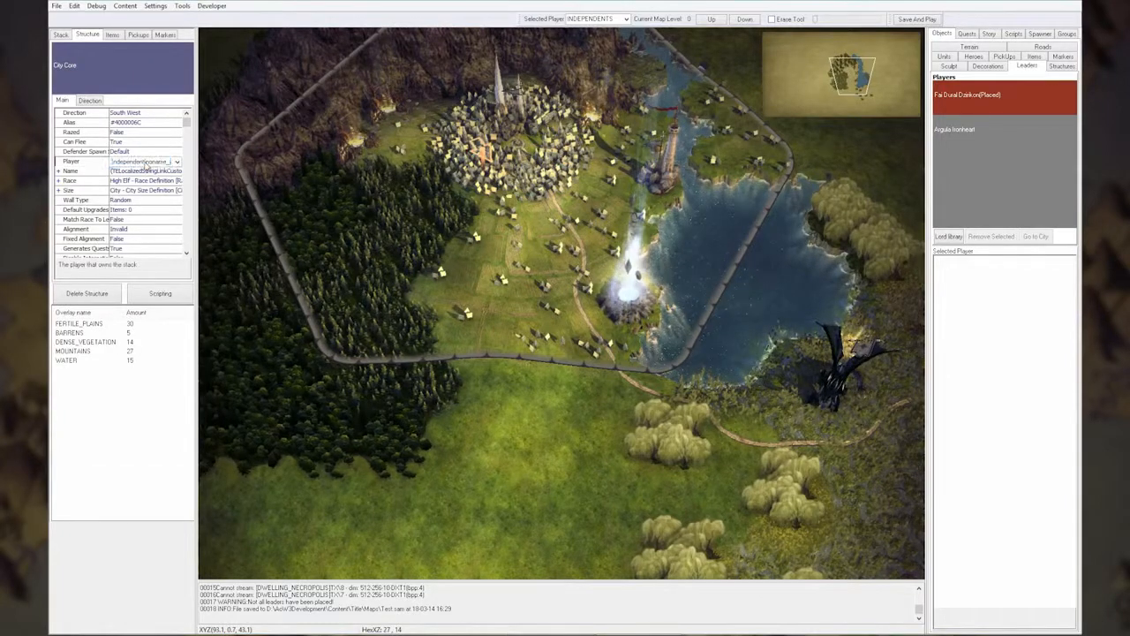
{"action": "left_click", "coordinate": [177, 162]}
{"action": "left_click", "coordinate": [148, 180]}
Assign the Goblin village's City Core to PLAYER2 and place the leader Argula Ironheart at the village.
{"action": "middle_click_drag", "start_coordinate": [494, 254], "coordinate": [591, 266]}
{"action": "left_click", "coordinate": [755, 262]}
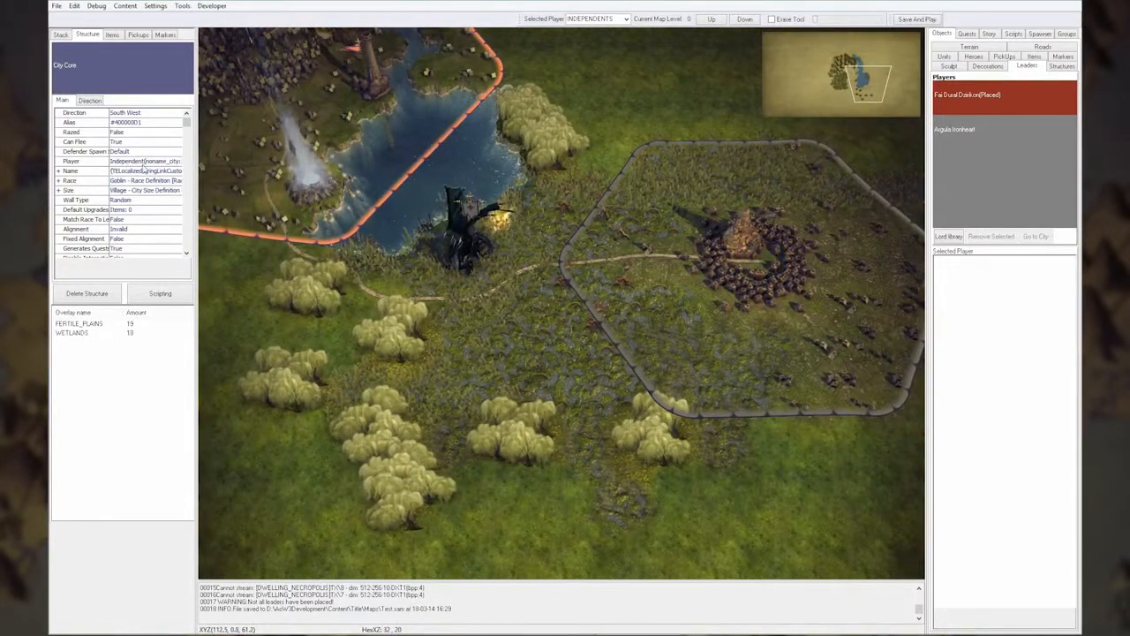
{"action": "left_click", "coordinate": [177, 162]}
{"action": "left_click", "coordinate": [149, 189]}
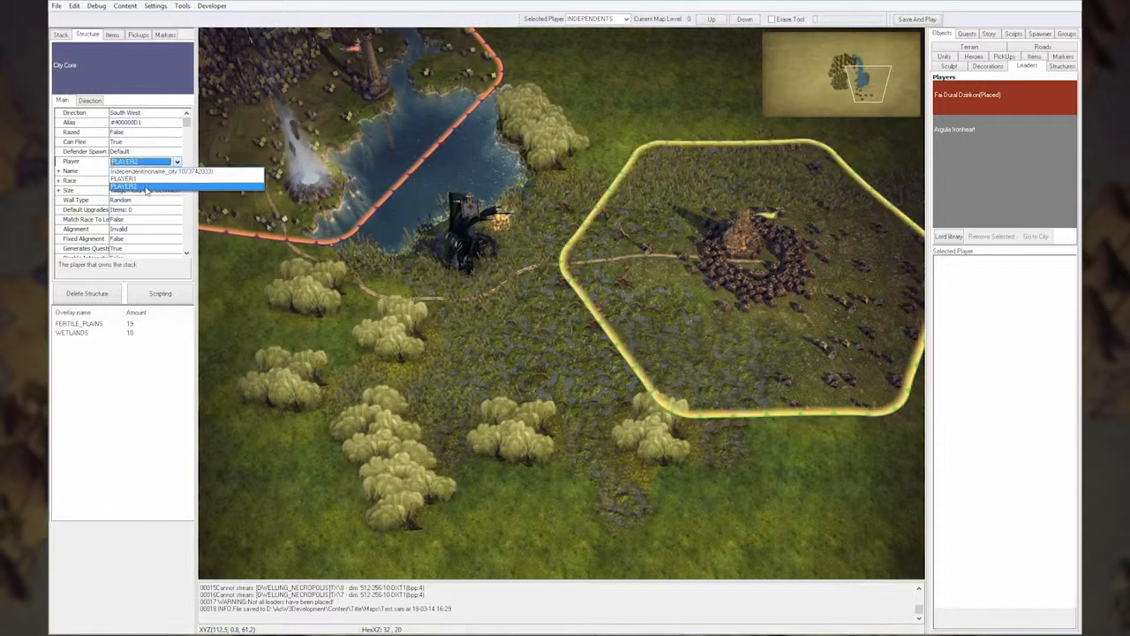
{"action": "left_click", "coordinate": [724, 352]}
{"action": "left_click", "coordinate": [969, 130]}
{"action": "left_click", "coordinate": [759, 254]}
Filter the units by "gobli" and place a stack of four Goblin Marauders and a stack of two beside the Goblin village.
{"action": "middle_click_drag", "start_coordinate": [832, 336], "coordinate": [747, 345]}
{"action": "scroll", "coordinate": [788, 346], "scroll_direction": "up", "scroll_amount": 2}
{"action": "left_click", "coordinate": [945, 57]}
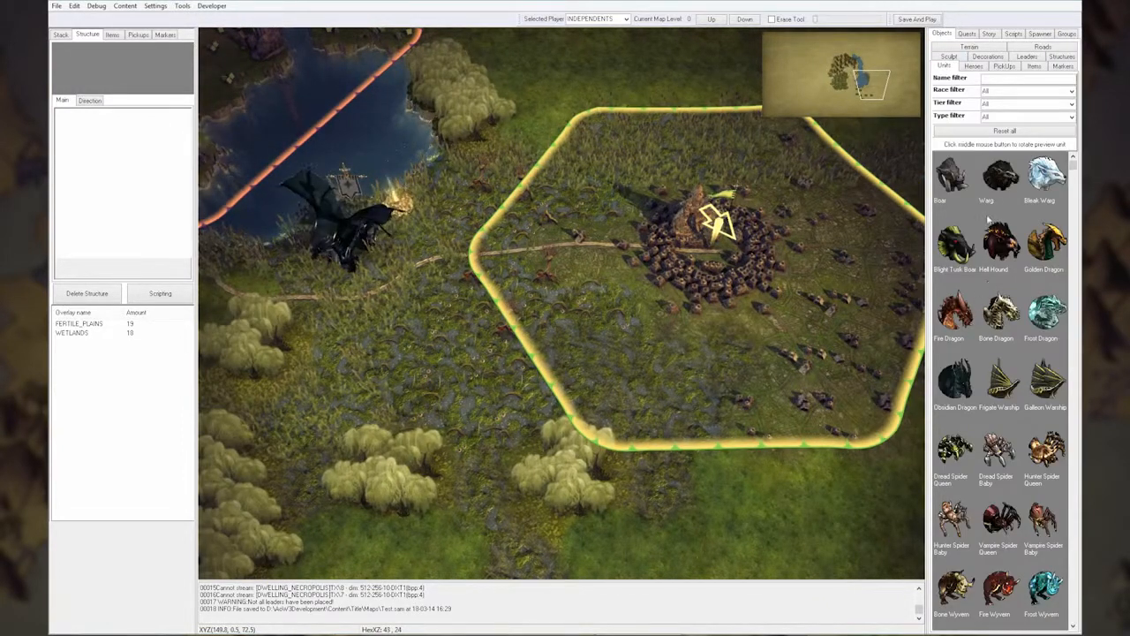
{"action": "type", "text": "gobli"}
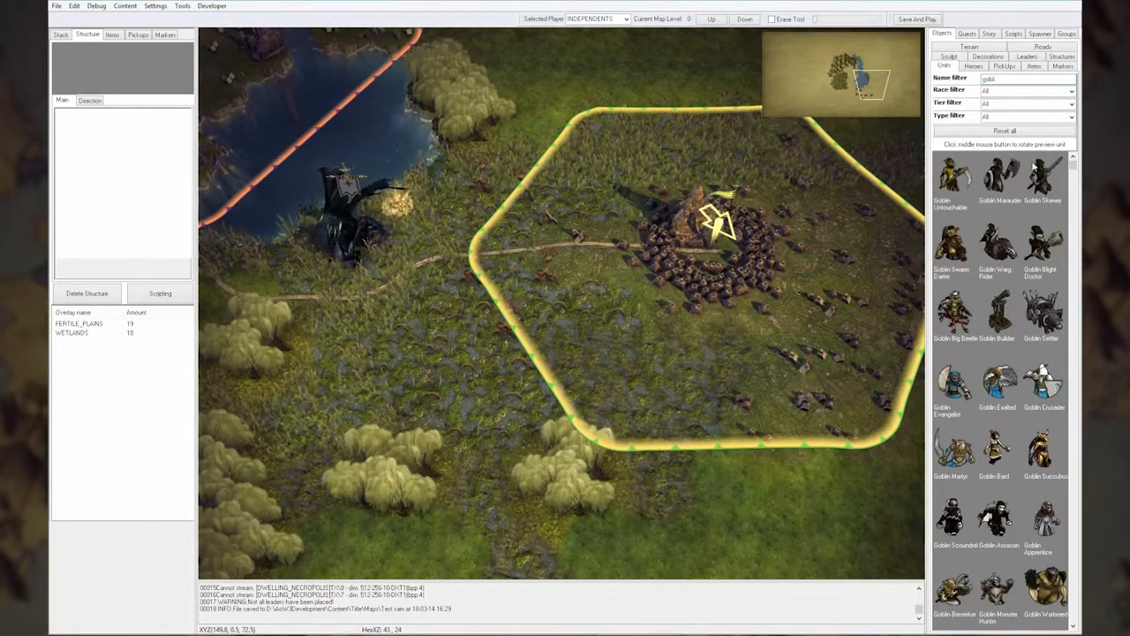
{"action": "left_click", "coordinate": [1001, 177]}
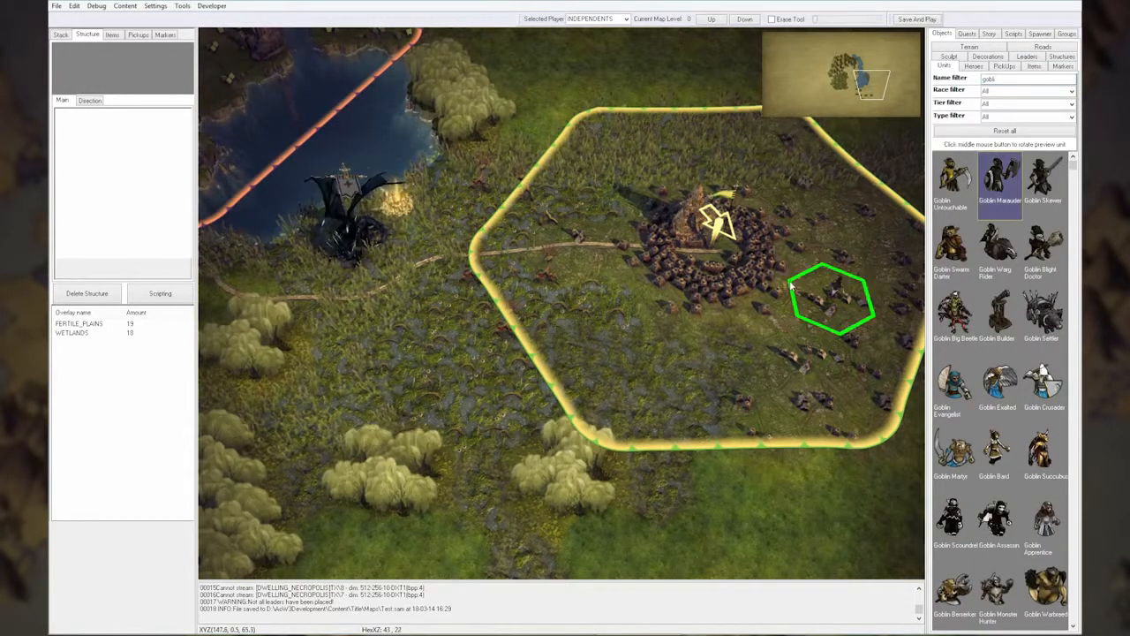
{"action": "left_click", "coordinate": [681, 283]}
{"action": "left_click", "coordinate": [681, 283]}
{"action": "left_click", "coordinate": [681, 283]}
{"action": "left_click", "coordinate": [622, 251]}
{"action": "right_click", "coordinate": [604, 294]}
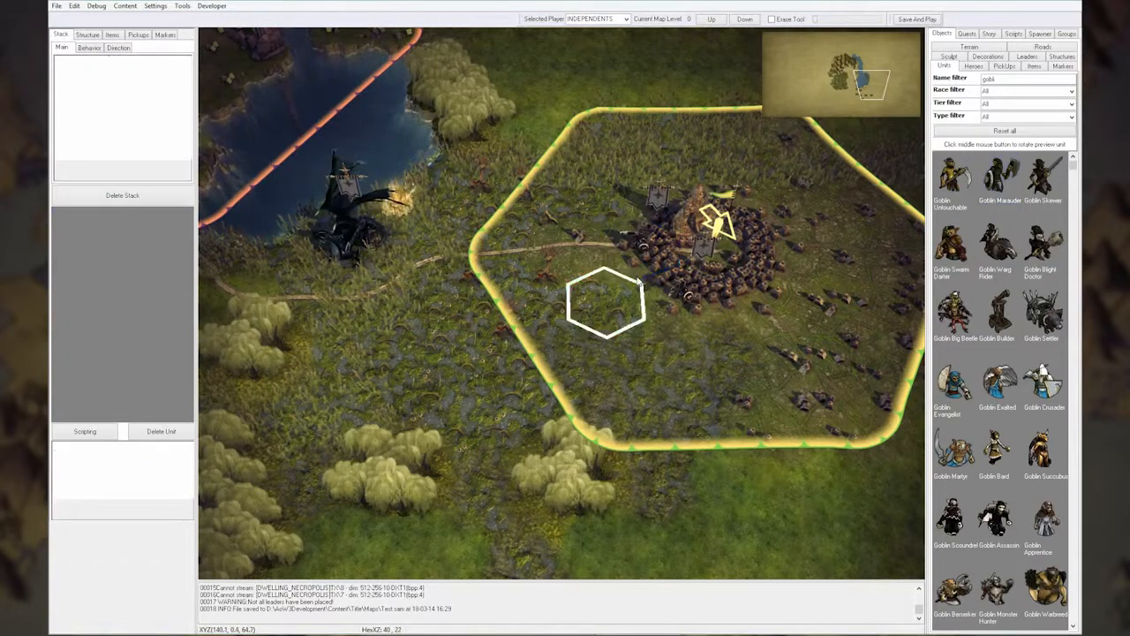
Assign both Goblin Marauder stacks beside the village to PLAYER2.
{"action": "left_click", "coordinate": [684, 286]}
{"action": "left_click", "coordinate": [152, 80]}
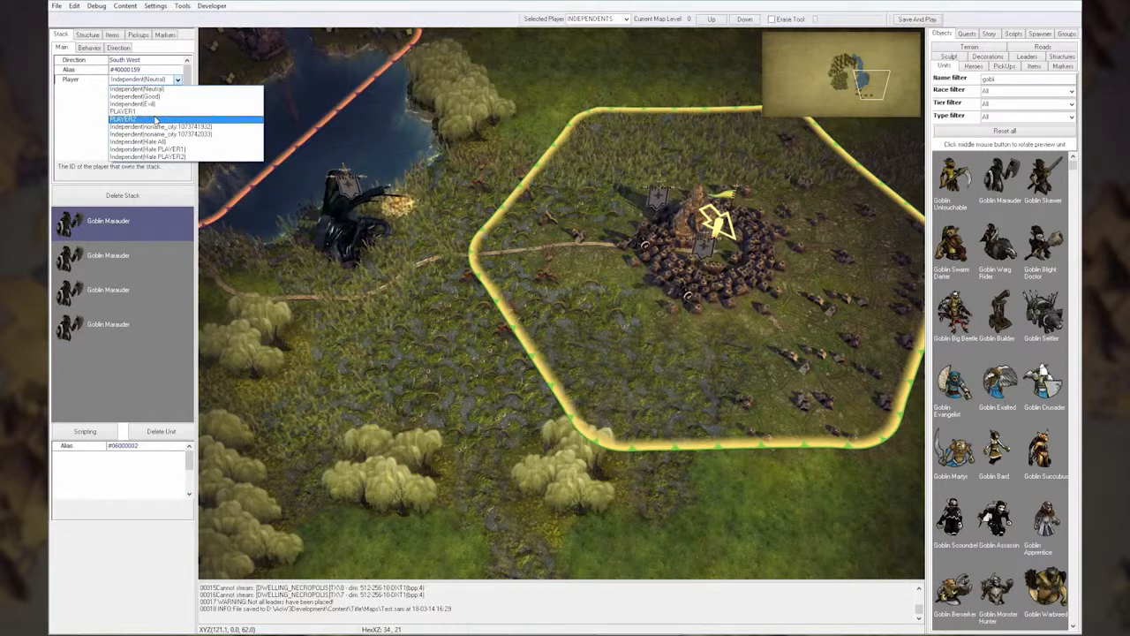
{"action": "left_click", "coordinate": [156, 119]}
{"action": "left_click", "coordinate": [327, 212]}
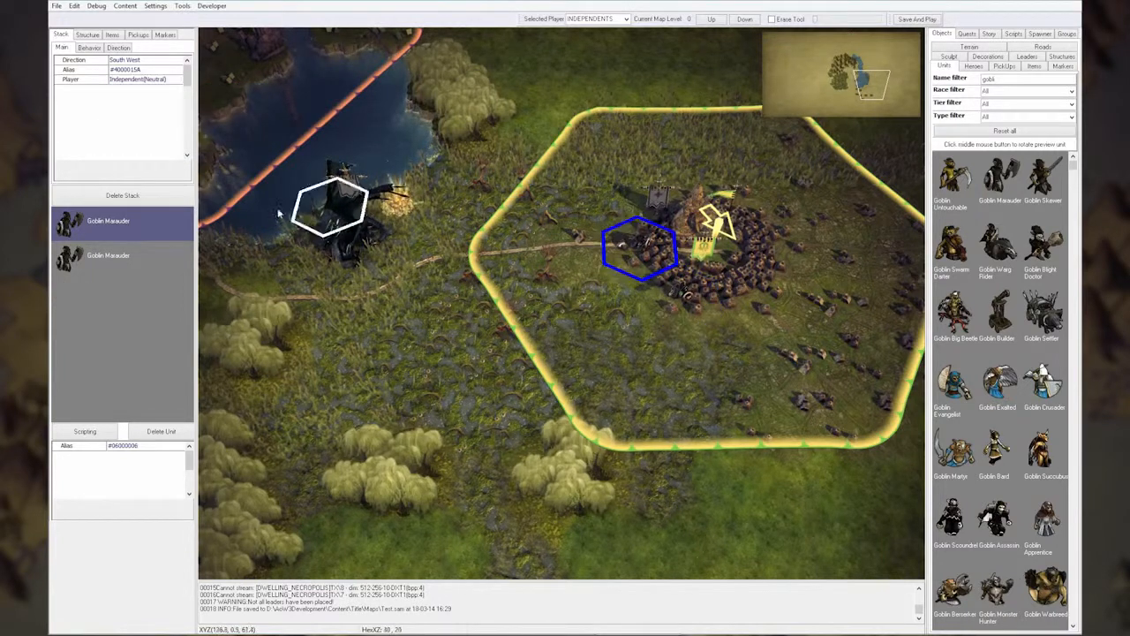
{"action": "left_click", "coordinate": [137, 79]}
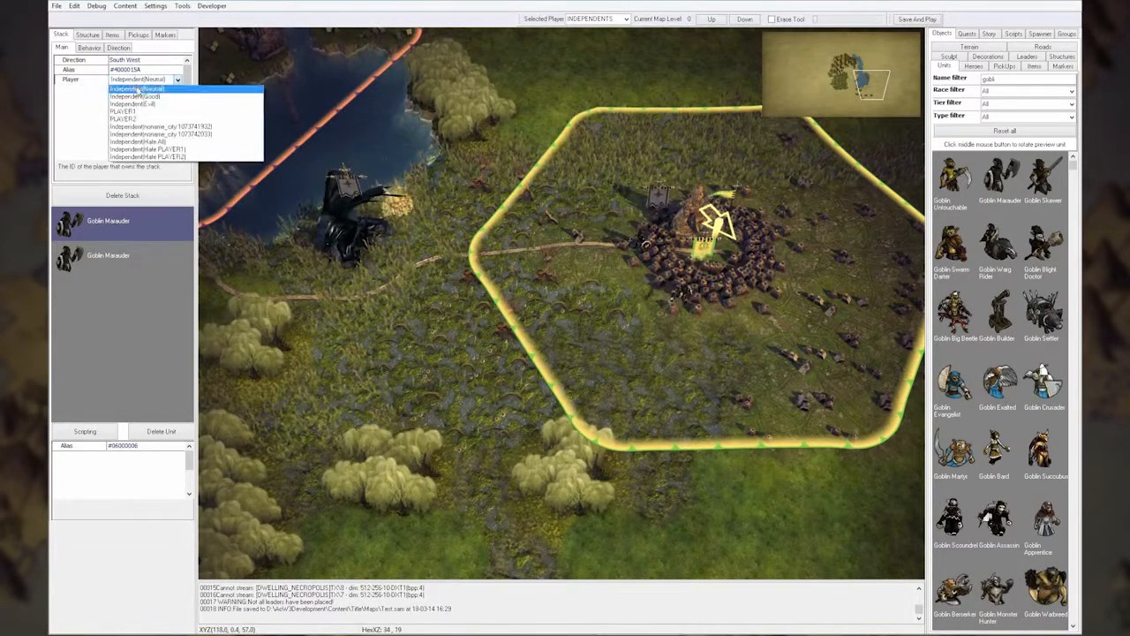
{"action": "left_click", "coordinate": [156, 118]}
{"action": "left_click", "coordinate": [606, 327]}
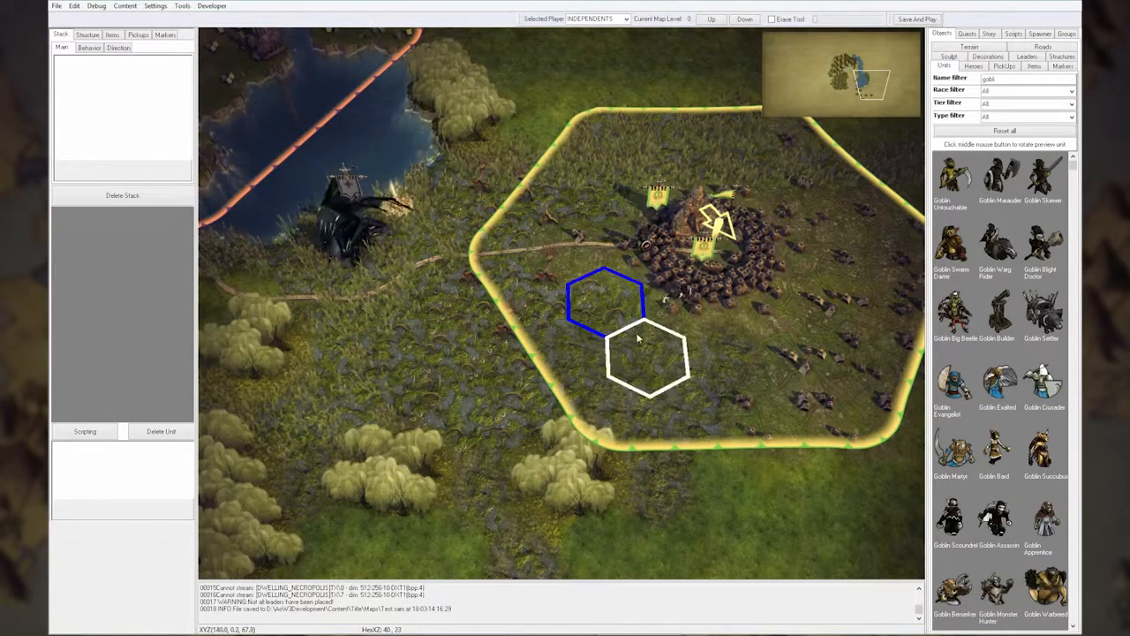
Set the selected player to PLAYER1 and place two single High Elf Longbowman stacks along the forest edge near the High Elf city.
{"action": "left_click", "coordinate": [626, 19]}
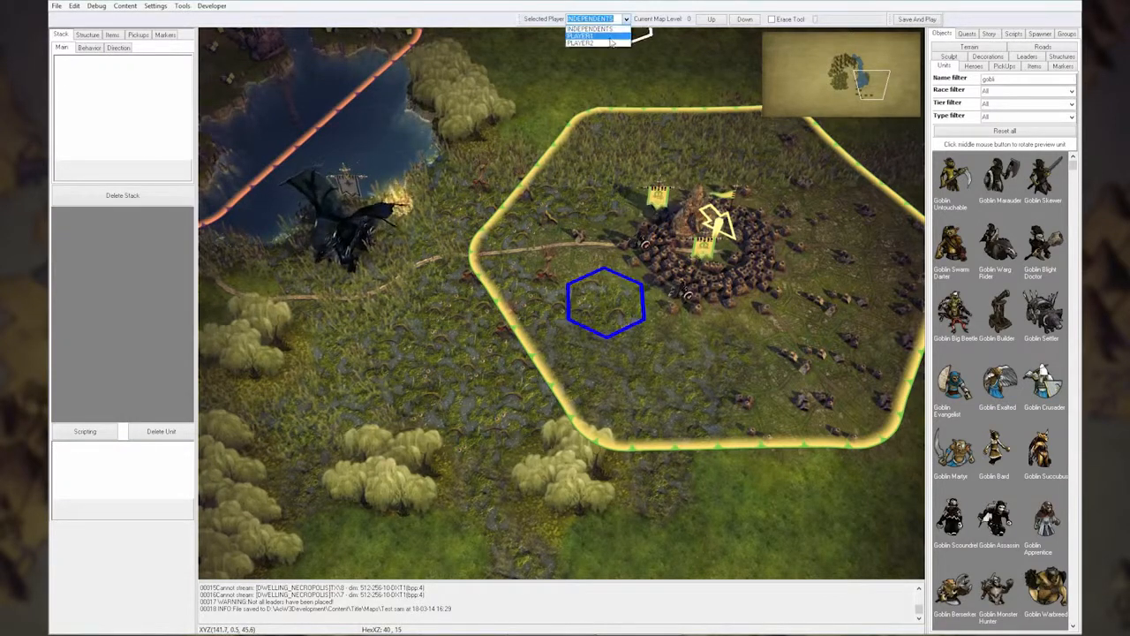
{"action": "left_click", "coordinate": [610, 37]}
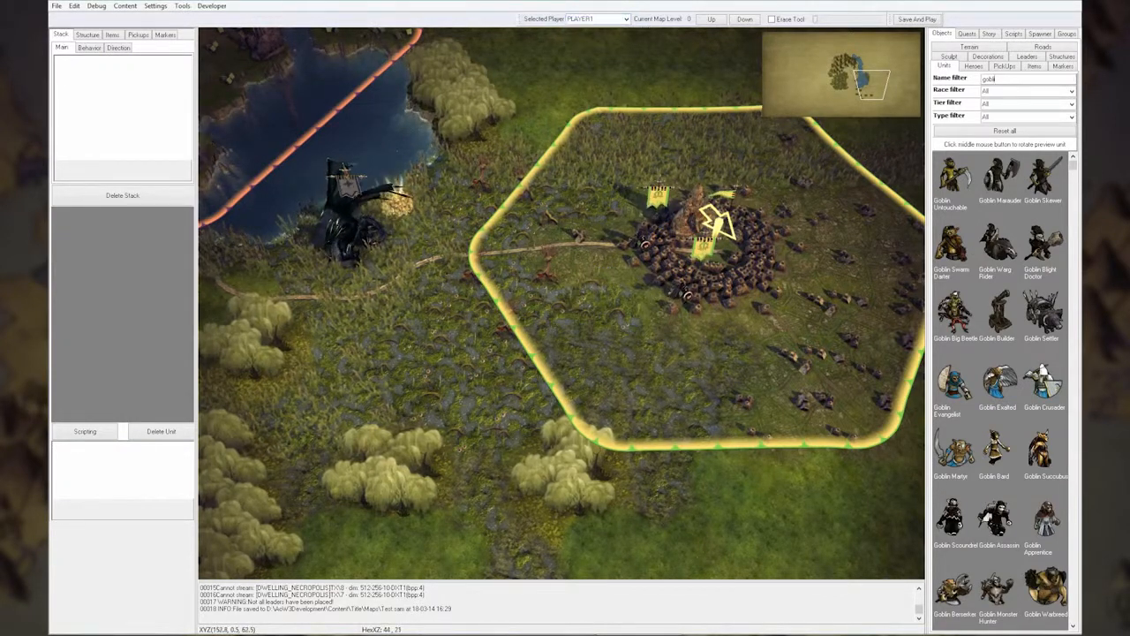
{"action": "type", "text": "elv"}
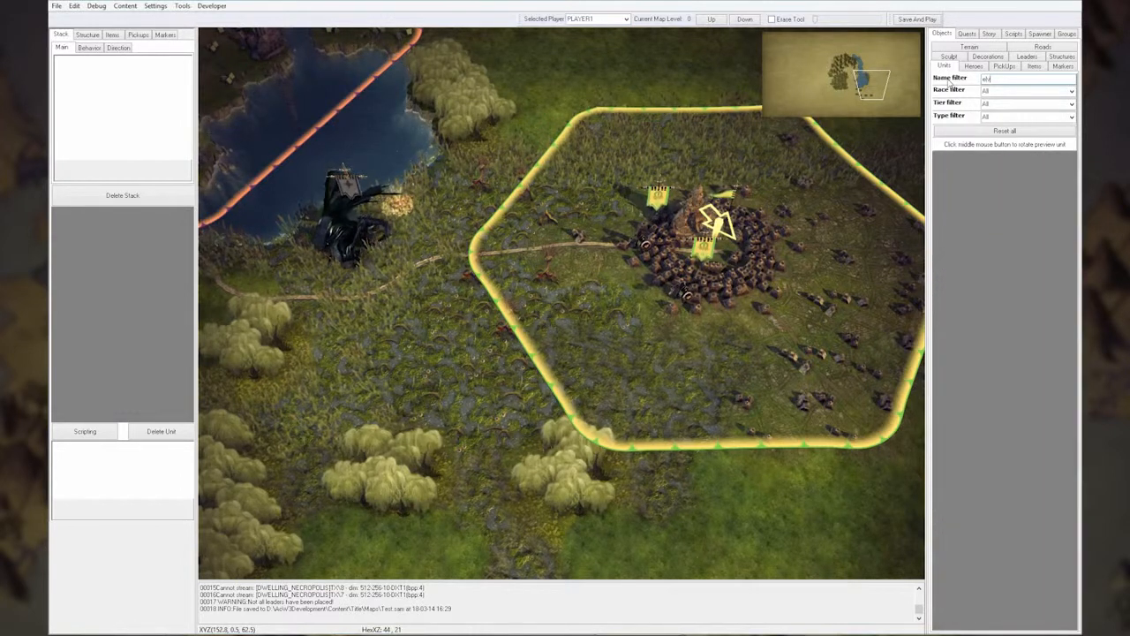
{"action": "key", "text": "BackSpace"}
{"action": "type", "text": "f"}
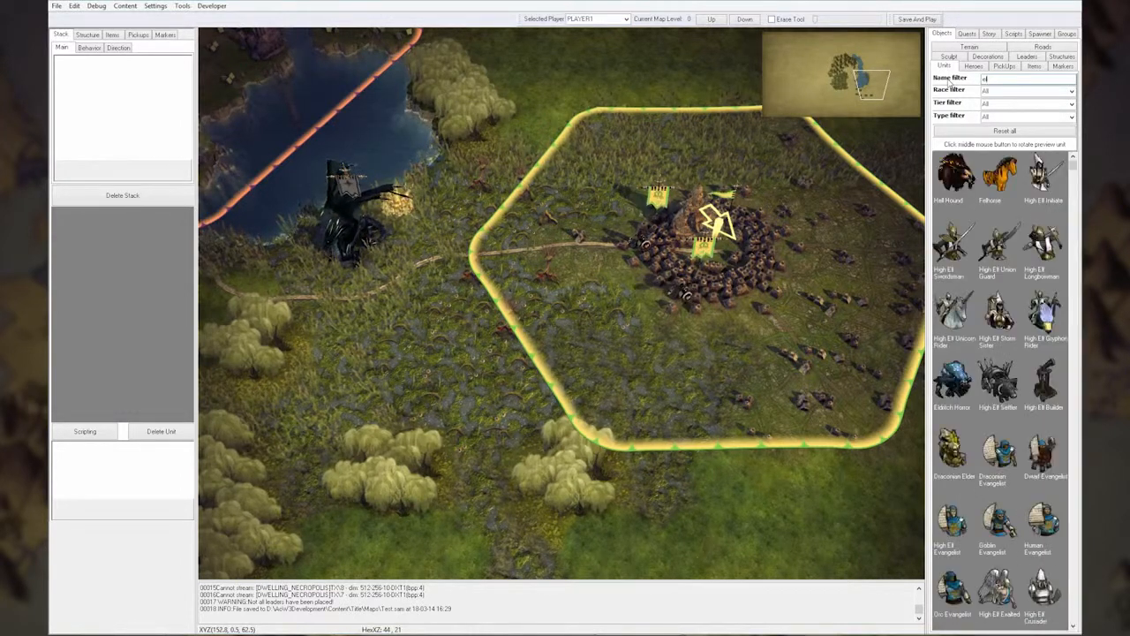
{"action": "left_click", "coordinate": [954, 249]}
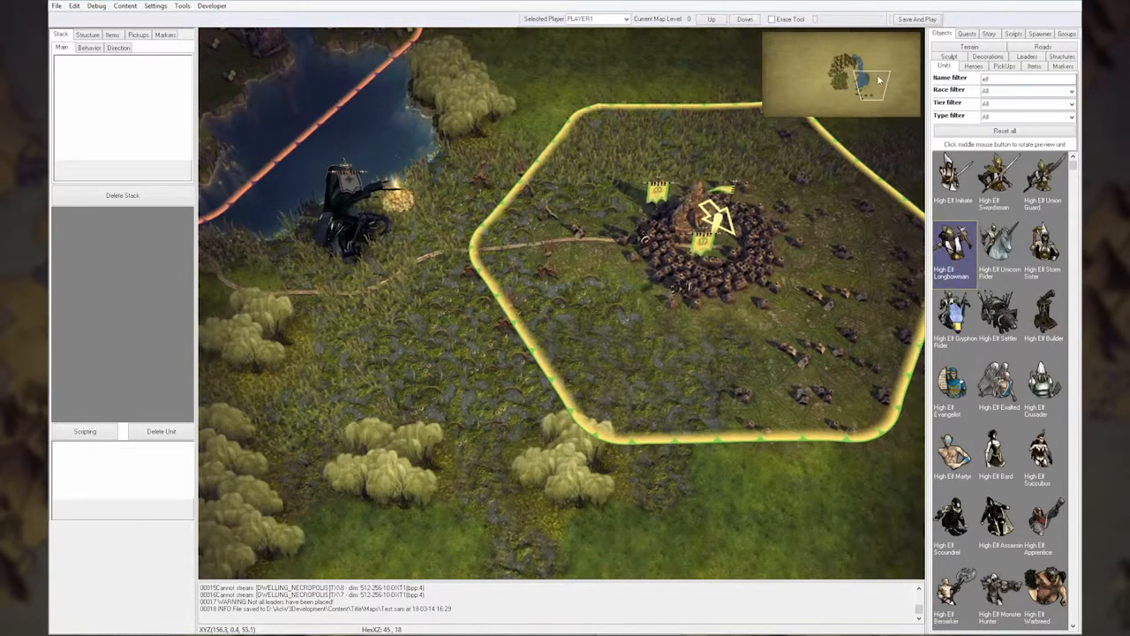
{"action": "left_click", "coordinate": [848, 75]}
{"action": "left_click", "coordinate": [509, 256]}
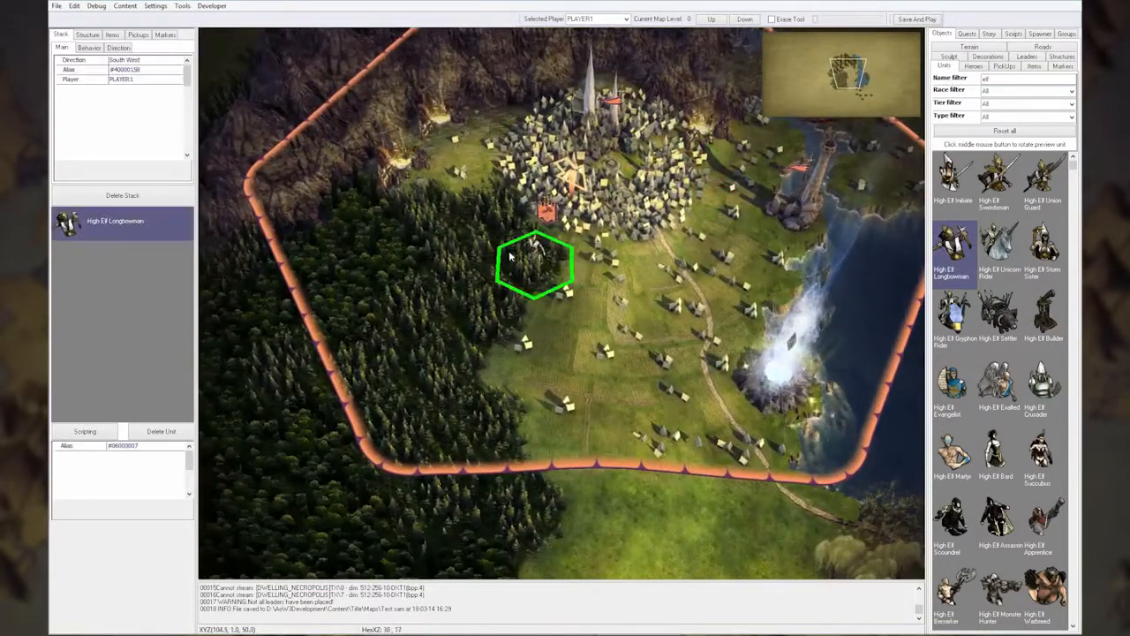
{"action": "left_click", "coordinate": [501, 307]}
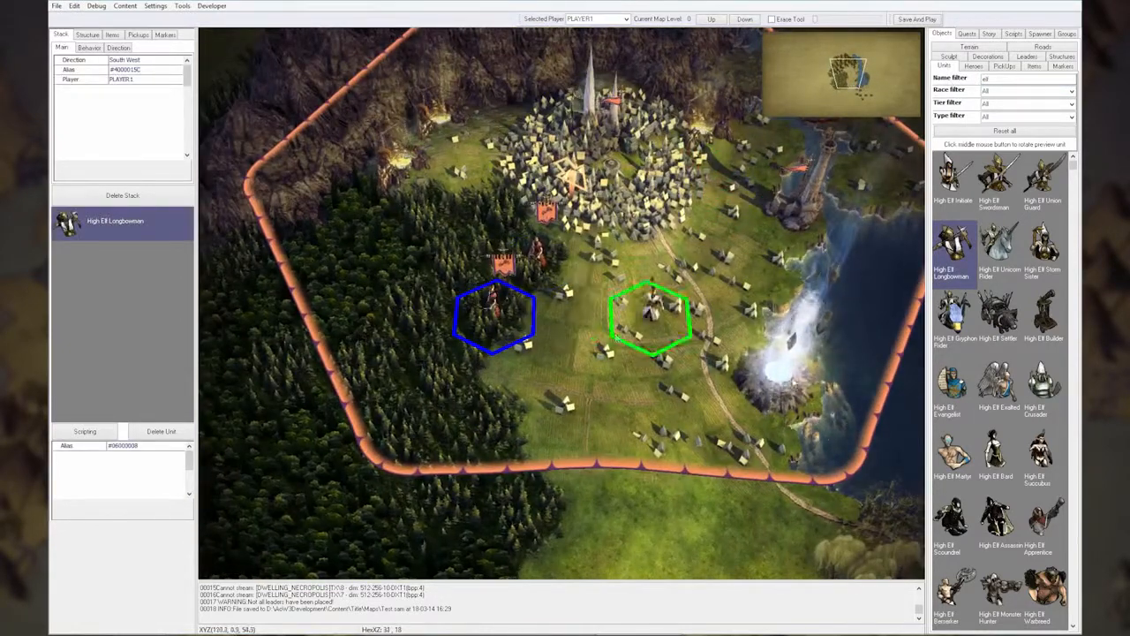
Place a High Elf Gryphon Rider by the lakeshore and High Elf Unicorn Riders on the plain south of the city.
{"action": "left_click", "coordinate": [954, 318]}
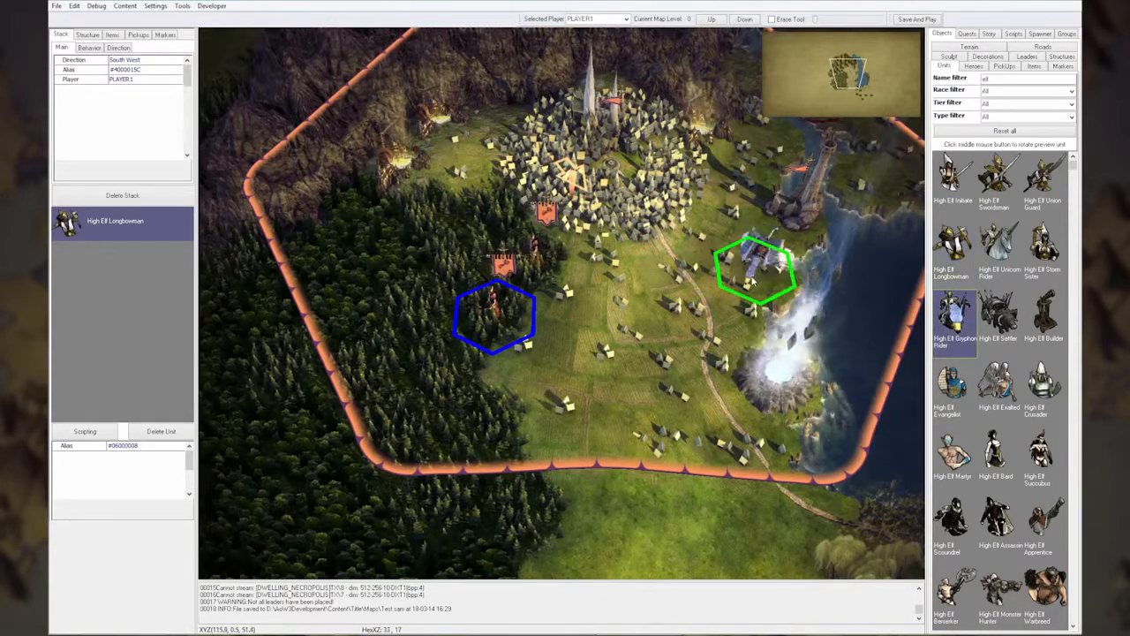
{"action": "left_click", "coordinate": [753, 273]}
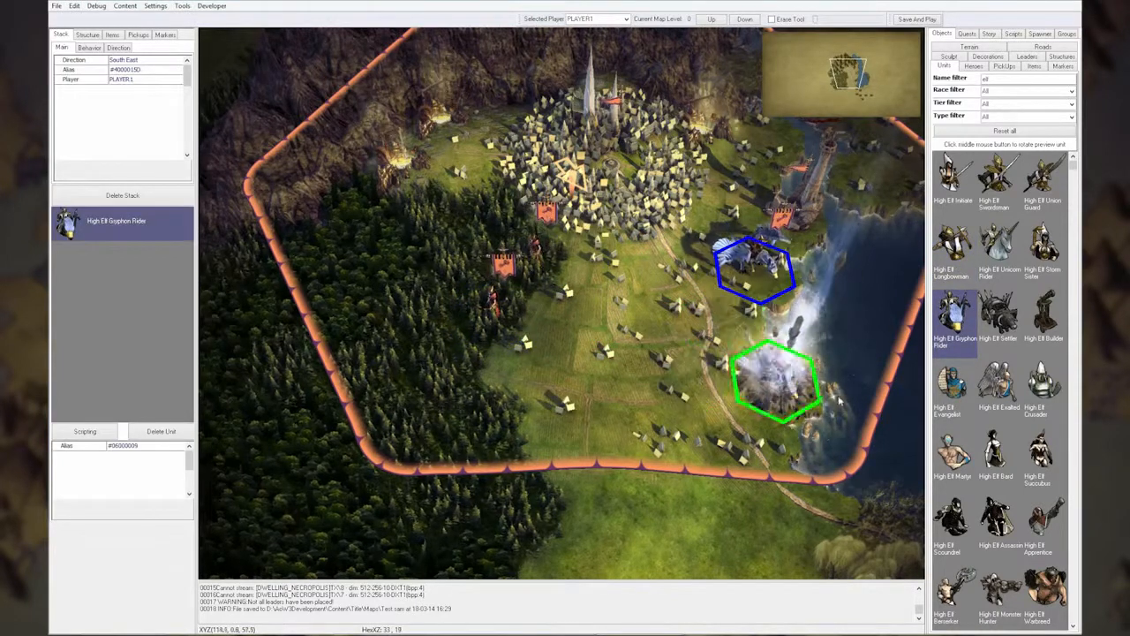
{"action": "left_click", "coordinate": [1000, 251]}
{"action": "left_click", "coordinate": [615, 374]}
{"action": "left_click", "coordinate": [616, 374]}
{"action": "left_click", "coordinate": [616, 374]}
{"action": "right_click", "coordinate": [698, 385]}
Try converting the terrain around both cities to the Arctic theme with a larger brush, and to the Volcanic theme.
{"action": "mouse_move", "coordinate": [696, 432]}
{"action": "right_mouse_down"}
{"action": "mouse_move", "coordinate": [673, 423]}
{"action": "mouse_move", "coordinate": [707, 426]}
{"action": "right_mouse_up"}
{"action": "scroll", "coordinate": [708, 428], "scroll_direction": "down", "scroll_amount": 2}
{"action": "key", "text": "Right"}
{"action": "key", "text": "Down"}
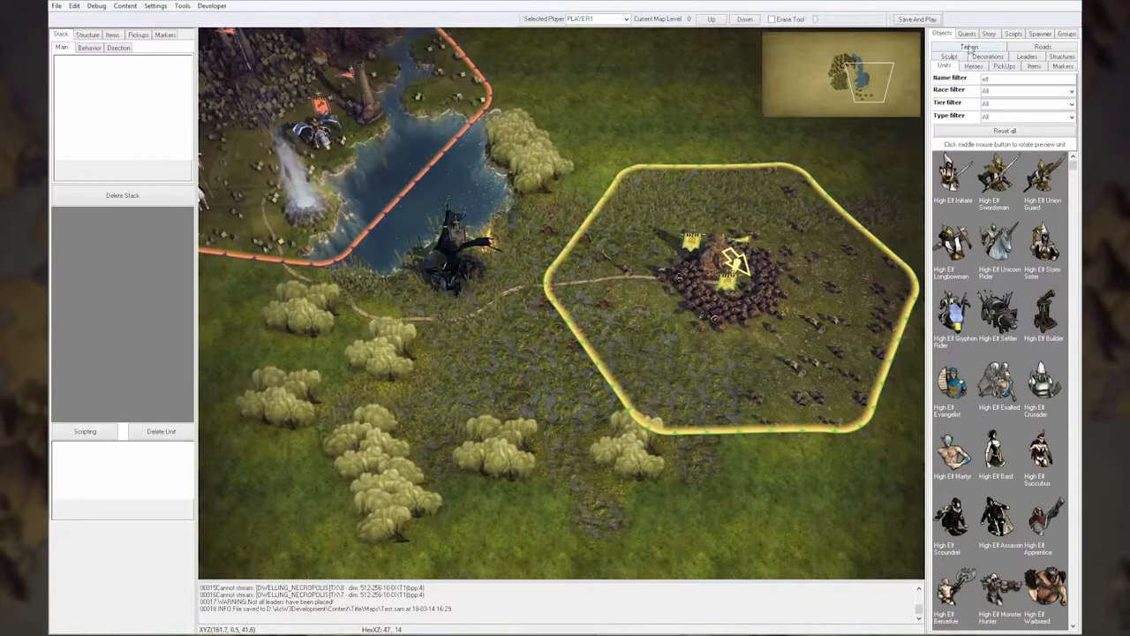
{"action": "left_click", "coordinate": [969, 47]}
{"action": "left_click", "coordinate": [1007, 181]}
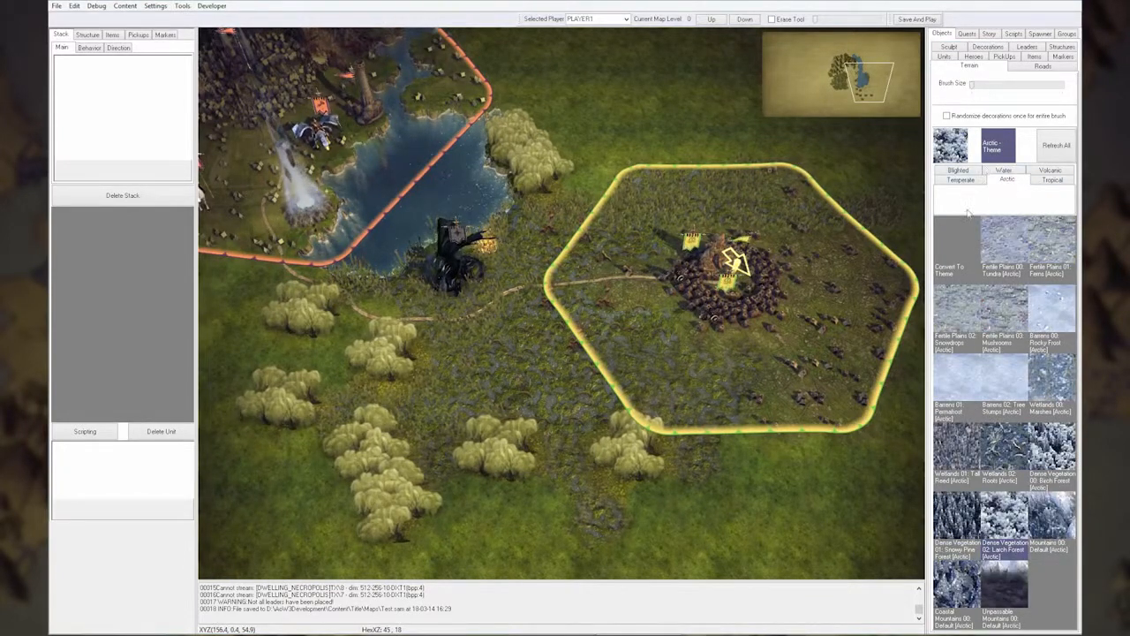
{"action": "left_click", "coordinate": [945, 250]}
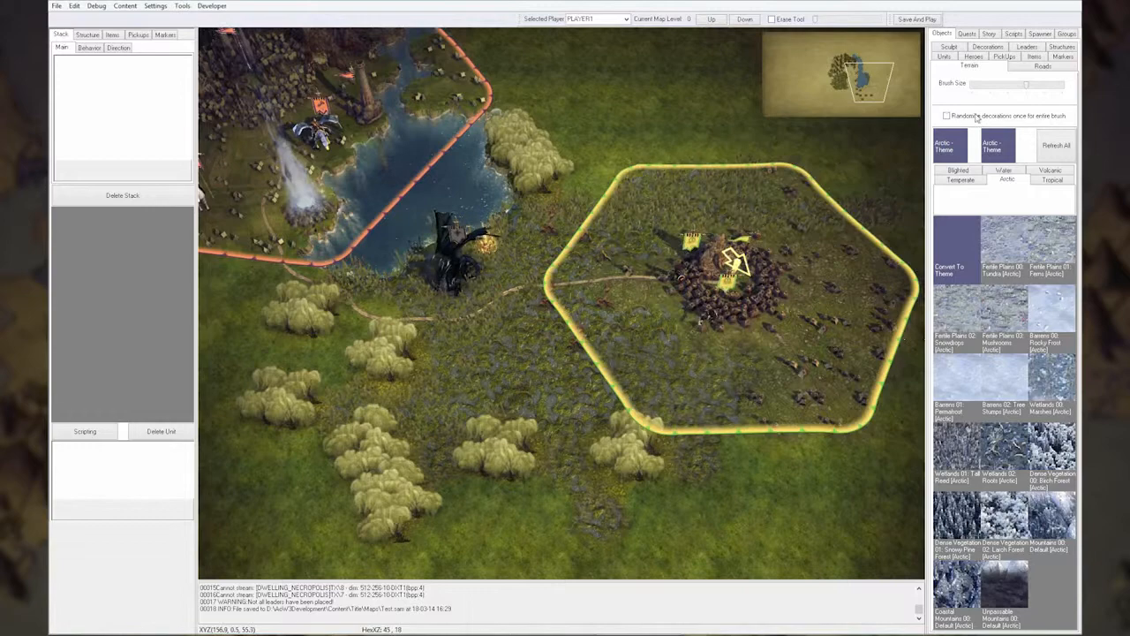
{"action": "mouse_move", "coordinate": [747, 331]}
{"action": "left_mouse_down"}
{"action": "mouse_move", "coordinate": [596, 423]}
{"action": "mouse_move", "coordinate": [376, 216]}
{"action": "mouse_move", "coordinate": [569, 203]}
{"action": "left_mouse_up"}
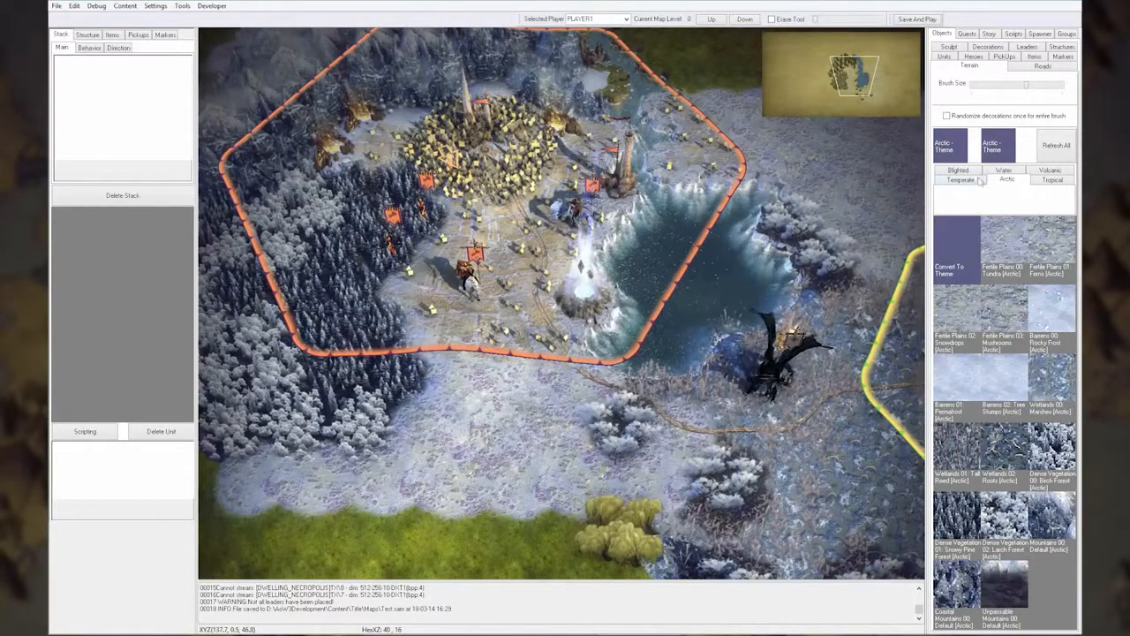
{"action": "left_click", "coordinate": [1050, 172]}
{"action": "mouse_move", "coordinate": [630, 151]}
{"action": "left_mouse_down"}
{"action": "mouse_move", "coordinate": [485, 290]}
{"action": "mouse_move", "coordinate": [328, 169]}
{"action": "mouse_move", "coordinate": [473, 325]}
{"action": "mouse_move", "coordinate": [657, 318]}
{"action": "mouse_move", "coordinate": [681, 277]}
{"action": "mouse_move", "coordinate": [681, 221]}
{"action": "mouse_move", "coordinate": [625, 356]}
{"action": "left_mouse_up"}
Convert the terrain around the High Elf city and the plains south of it to the Temperate theme.
{"action": "left_click", "coordinate": [962, 171]}
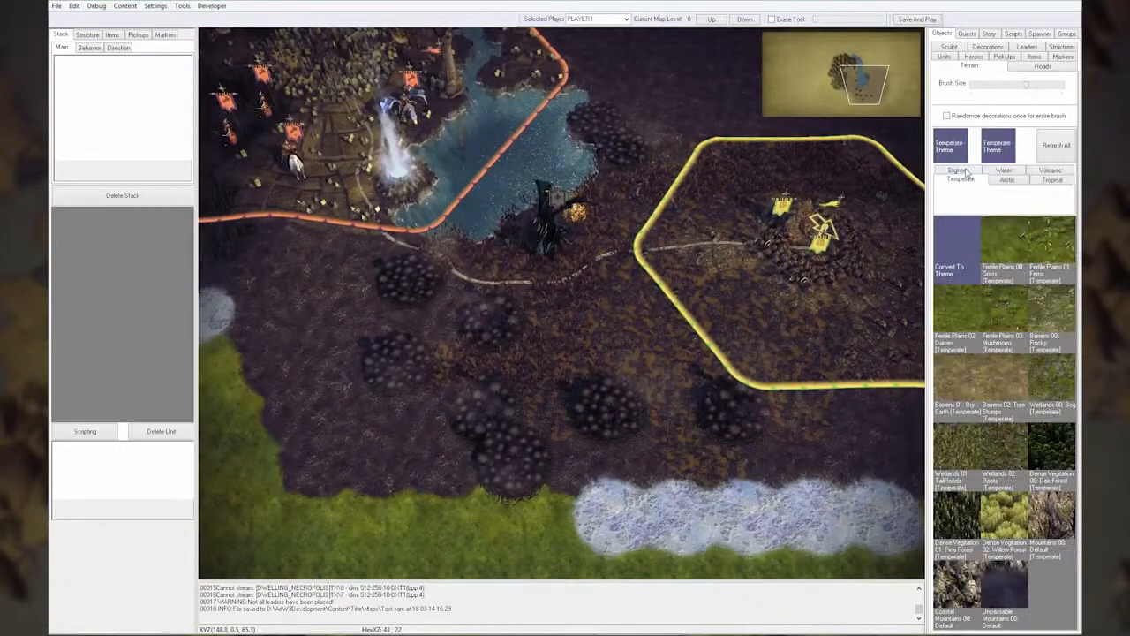
{"action": "key", "text": "Up"}
{"action": "key", "text": "Left"}
{"action": "mouse_move", "coordinate": [561, 245]}
{"action": "left_mouse_down"}
{"action": "mouse_move", "coordinate": [406, 237]}
{"action": "mouse_move", "coordinate": [433, 66]}
{"action": "mouse_move", "coordinate": [378, 247]}
{"action": "mouse_move", "coordinate": [448, 368]}
{"action": "mouse_move", "coordinate": [637, 166]}
{"action": "left_mouse_up"}
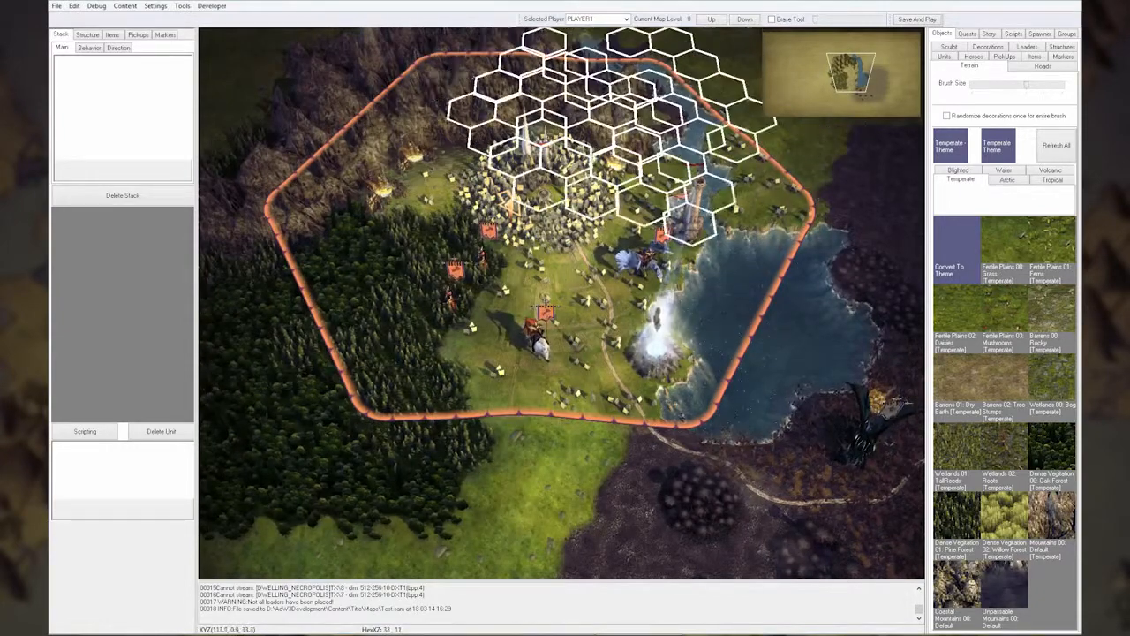
{"action": "key", "text": "Down"}
{"action": "key", "text": "Right"}
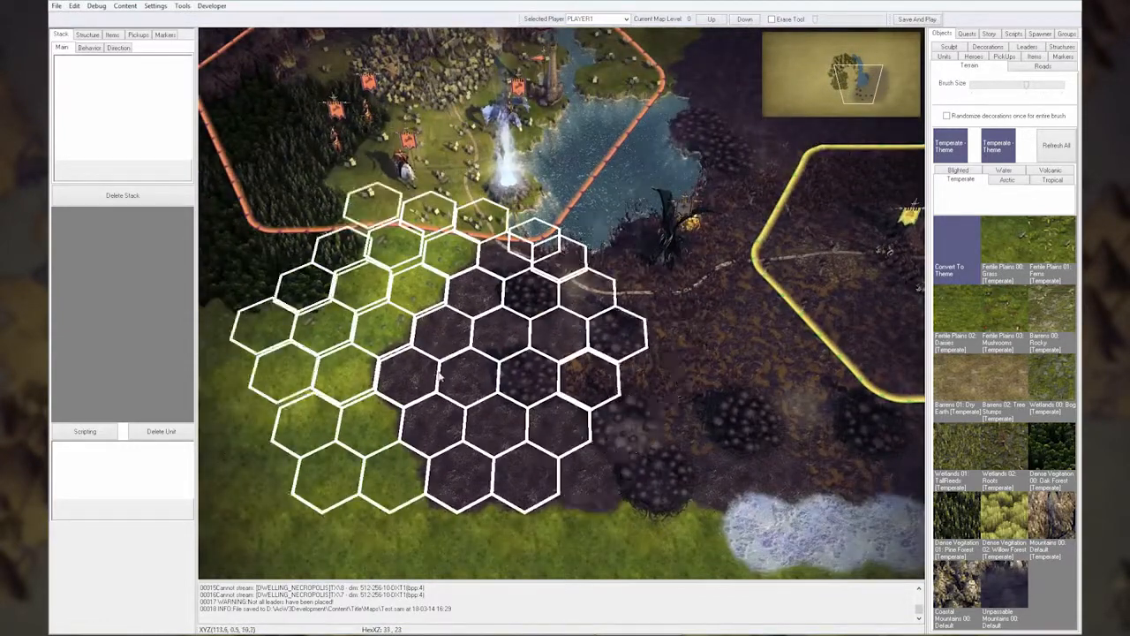
{"action": "left_click_drag", "start_coordinate": [468, 349], "coordinate": [591, 401]}
Convert the terrain around the Goblin village and the dragon's lakeshore to the Blighted theme.
{"action": "left_click", "coordinate": [958, 169]}
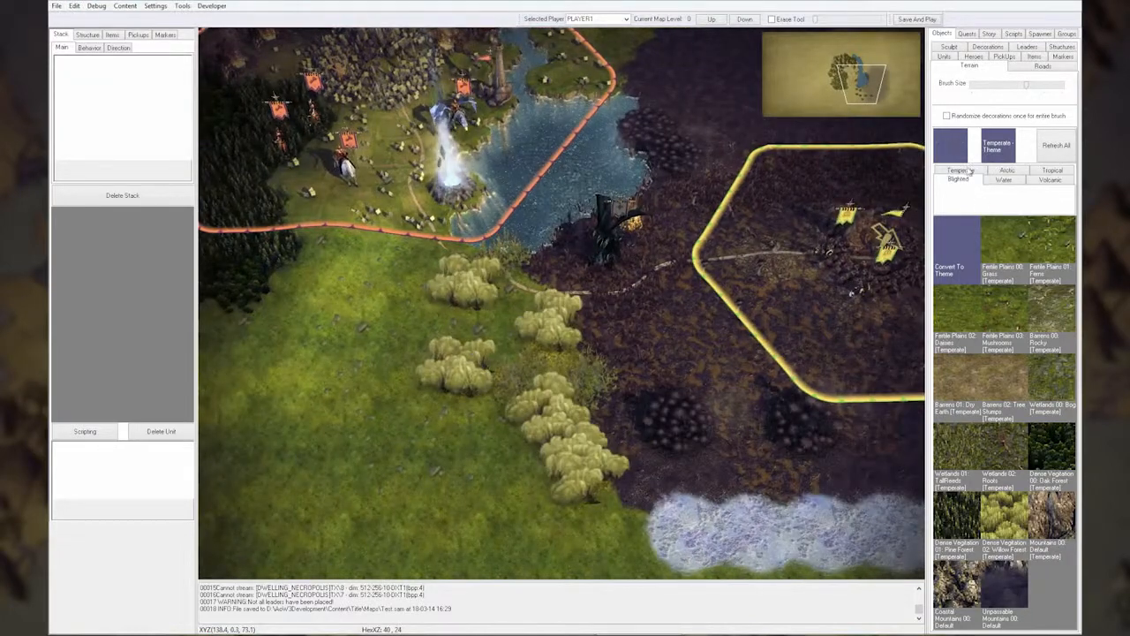
{"action": "mouse_move", "coordinate": [748, 307]}
{"action": "left_mouse_down"}
{"action": "mouse_move", "coordinate": [720, 265]}
{"action": "mouse_move", "coordinate": [780, 361]}
{"action": "left_mouse_up"}
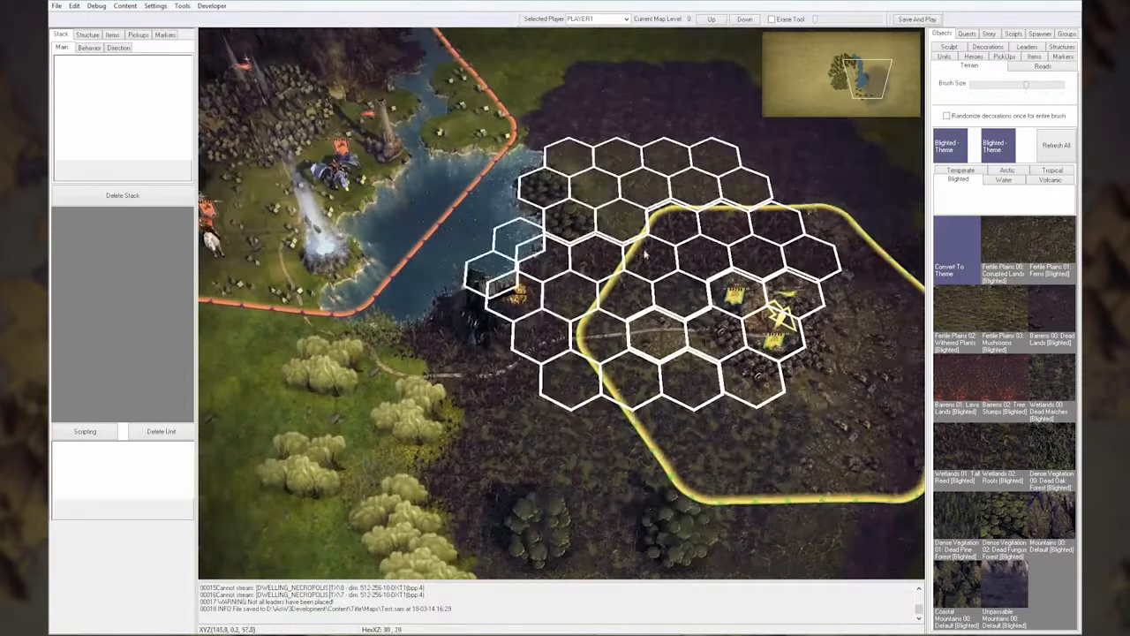
{"action": "key", "text": "Down"}
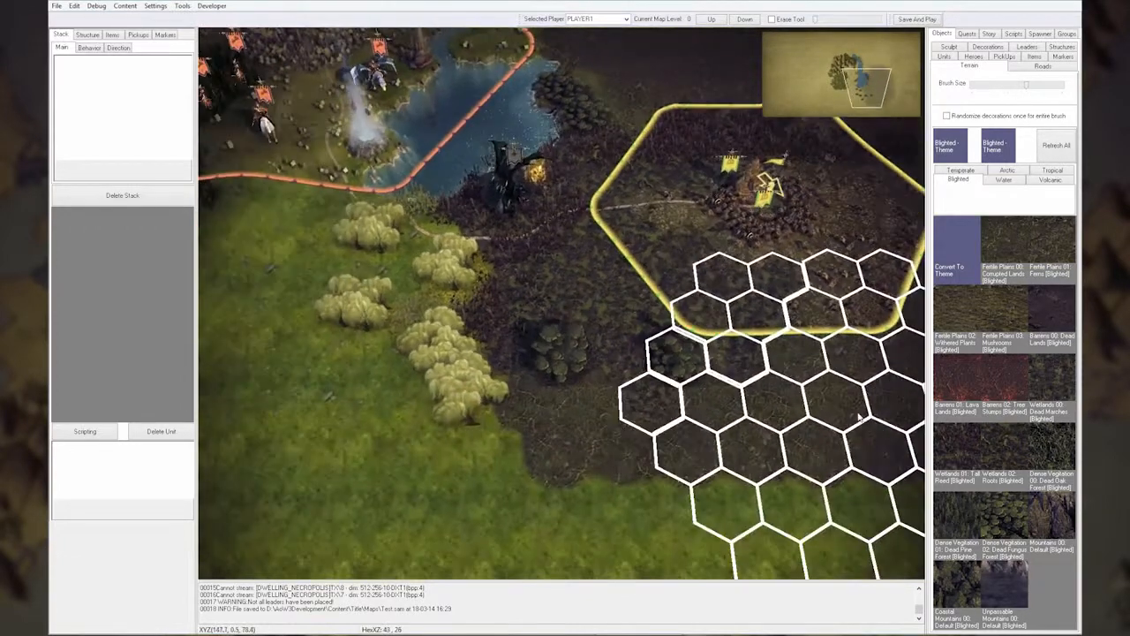
{"action": "key", "text": "Left"}
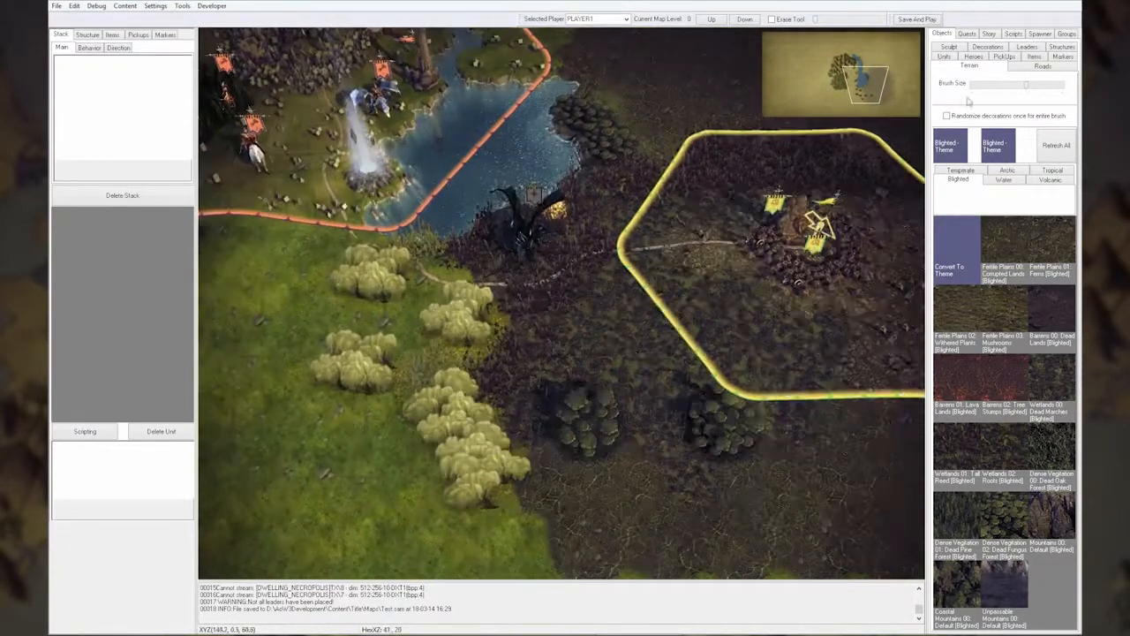
Place a Colonnades Straight 3 decoration on the road just south of the High Elf city.
{"action": "left_click", "coordinate": [944, 57]}
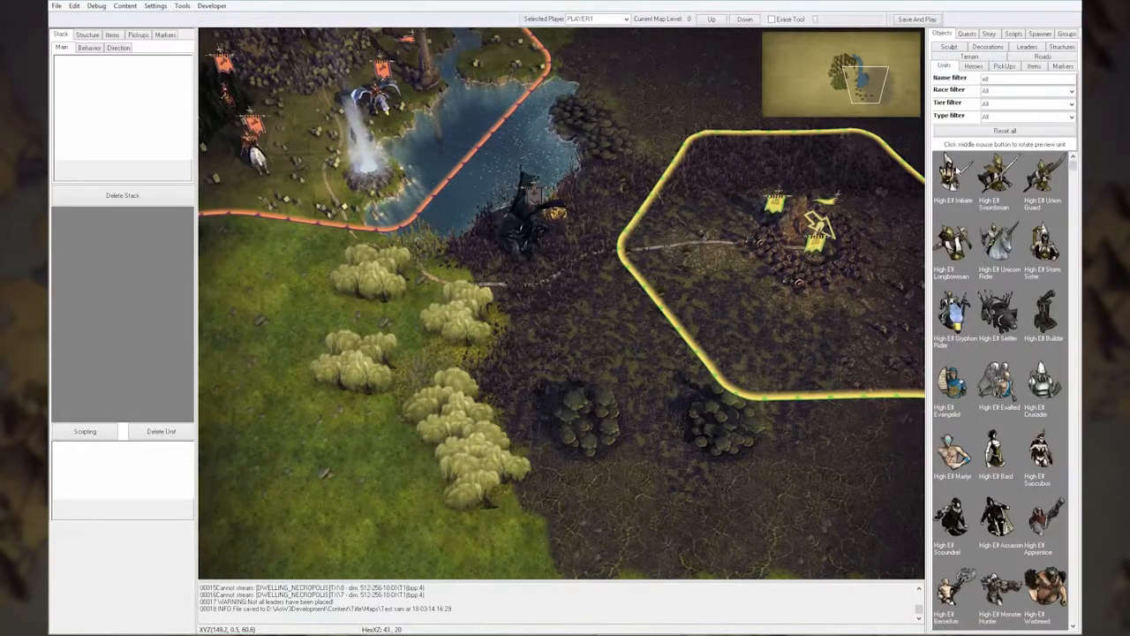
{"action": "left_click", "coordinate": [988, 47]}
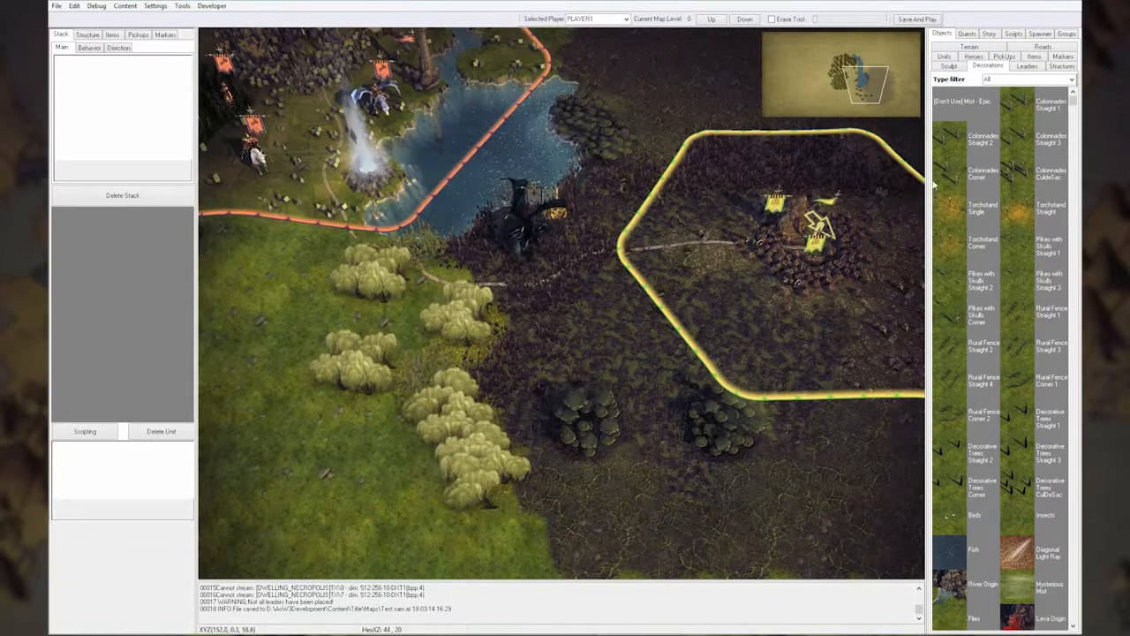
{"action": "left_click", "coordinate": [981, 173]}
{"action": "left_click", "coordinate": [863, 96]}
{"action": "left_click_drag", "start_coordinate": [863, 96], "coordinate": [831, 89]}
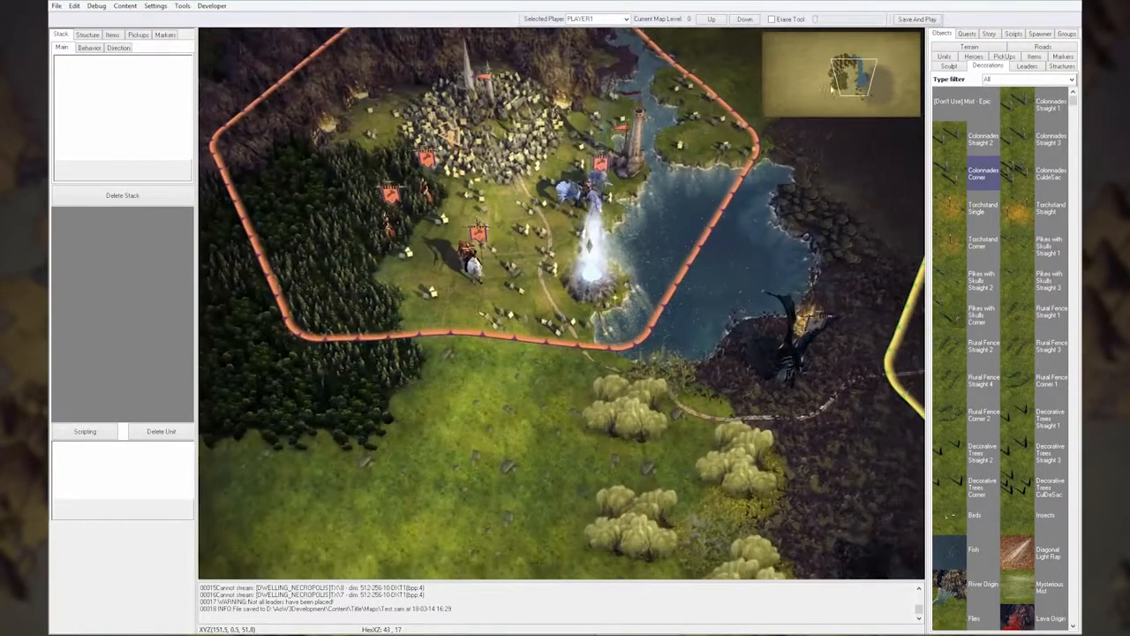
{"action": "left_click", "coordinate": [1015, 148]}
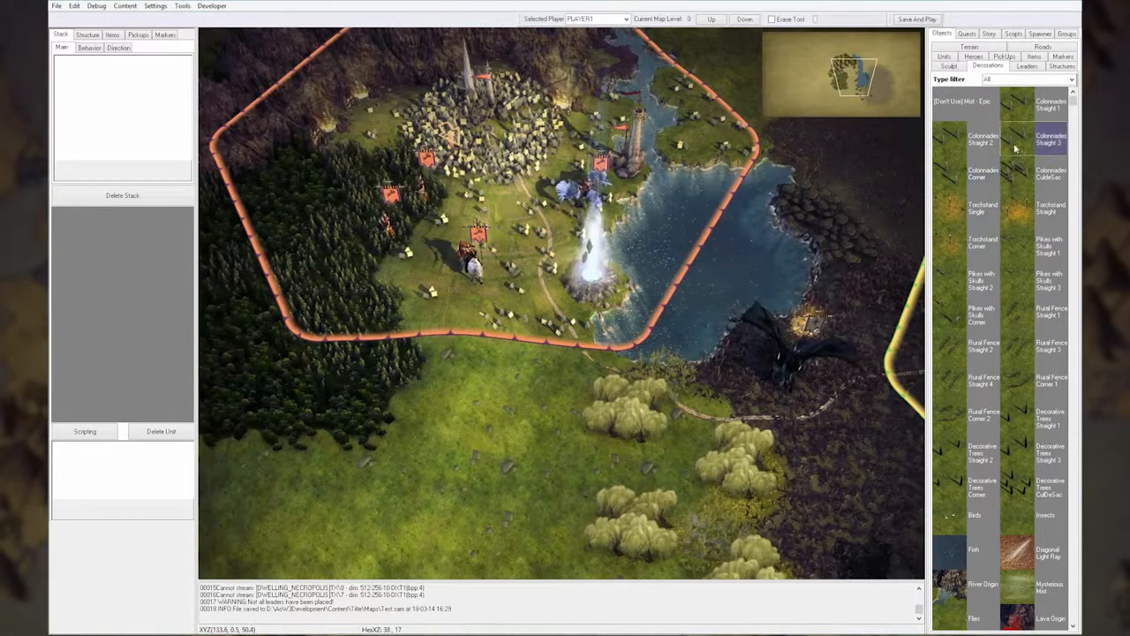
{"action": "left_click", "coordinate": [519, 210]}
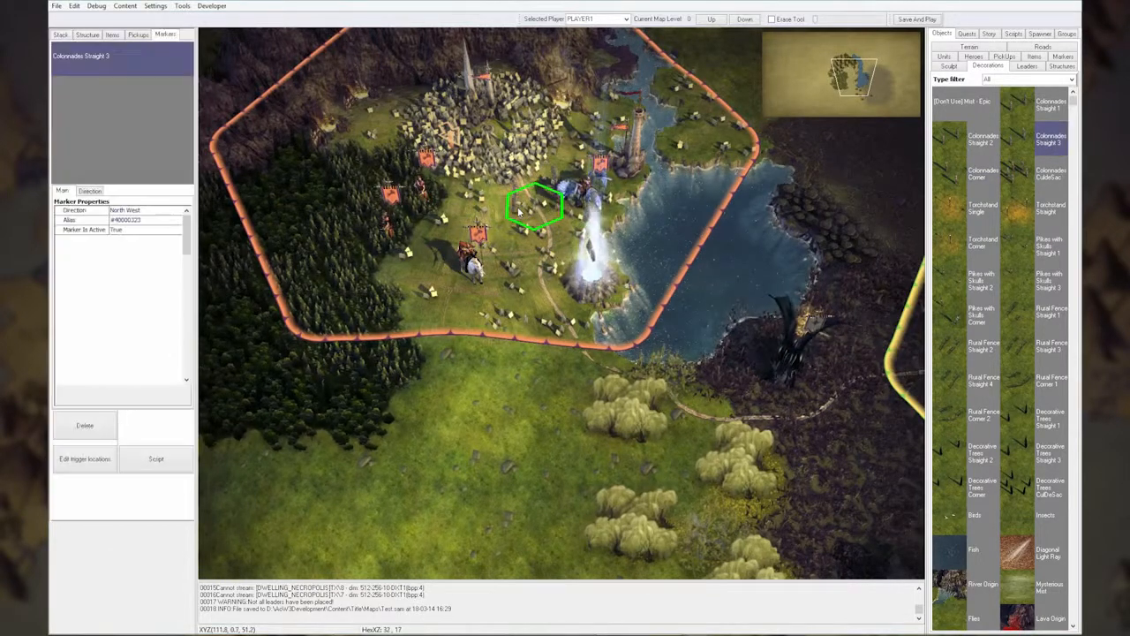
Line the road running south from the High Elf city with more Colonnades Straight 3 decorations and Colonnades Corner decorations.
{"action": "left_click", "coordinate": [534, 252]}
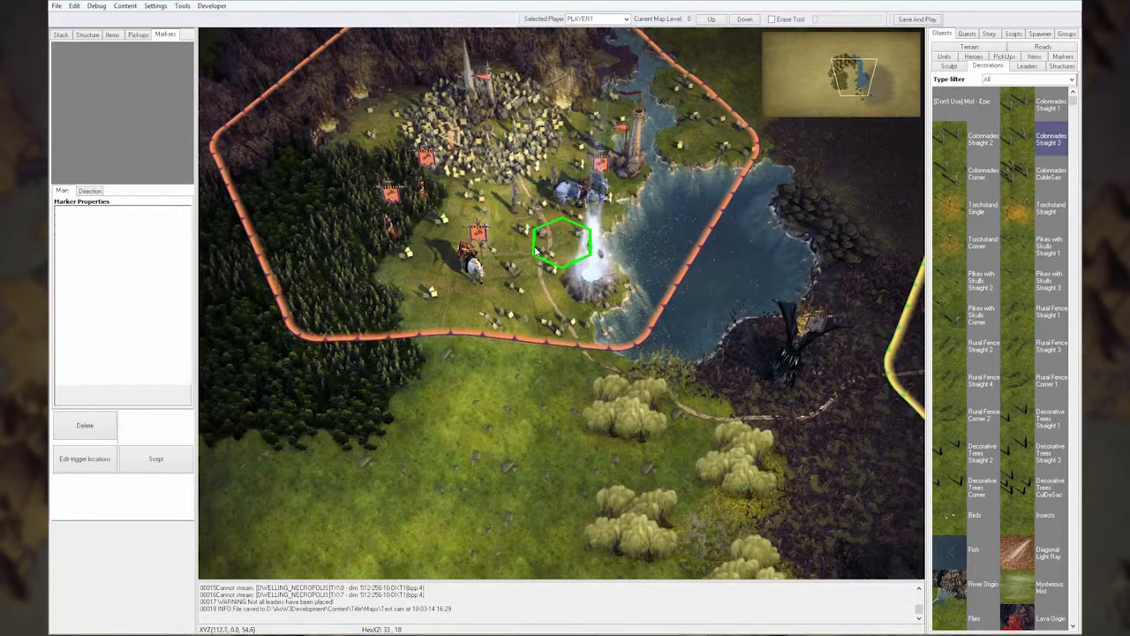
{"action": "left_click", "coordinate": [555, 310]}
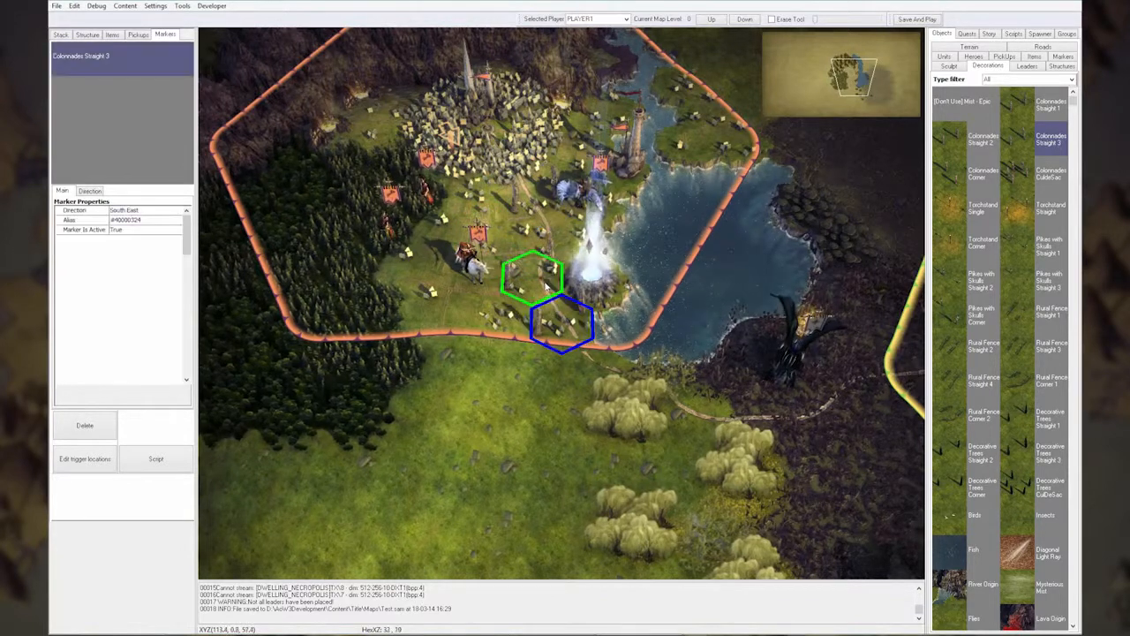
{"action": "left_click", "coordinate": [952, 177]}
{"action": "left_click", "coordinate": [531, 282]}
{"action": "left_click", "coordinate": [531, 283]}
{"action": "left_click", "coordinate": [541, 250]}
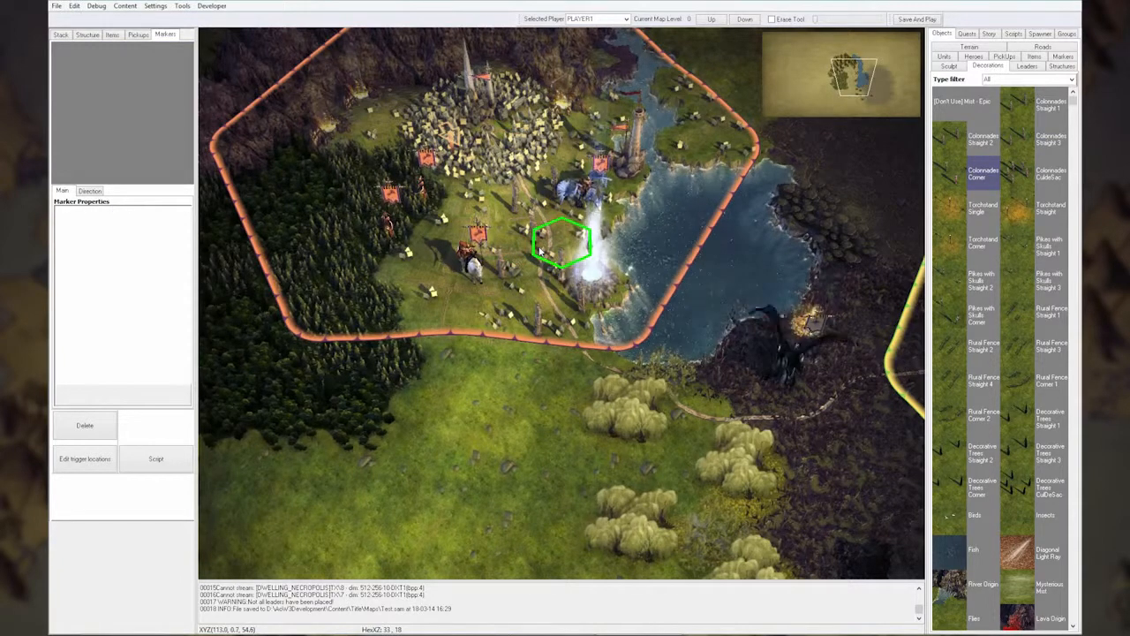
{"action": "left_click", "coordinate": [541, 251]}
{"action": "right_click", "coordinate": [574, 329]}
Place two Torchstand Single decorations on the road hex just outside the High Elf domain's southern border.
{"action": "middle_click_drag", "start_coordinate": [680, 406], "coordinate": [613, 339]}
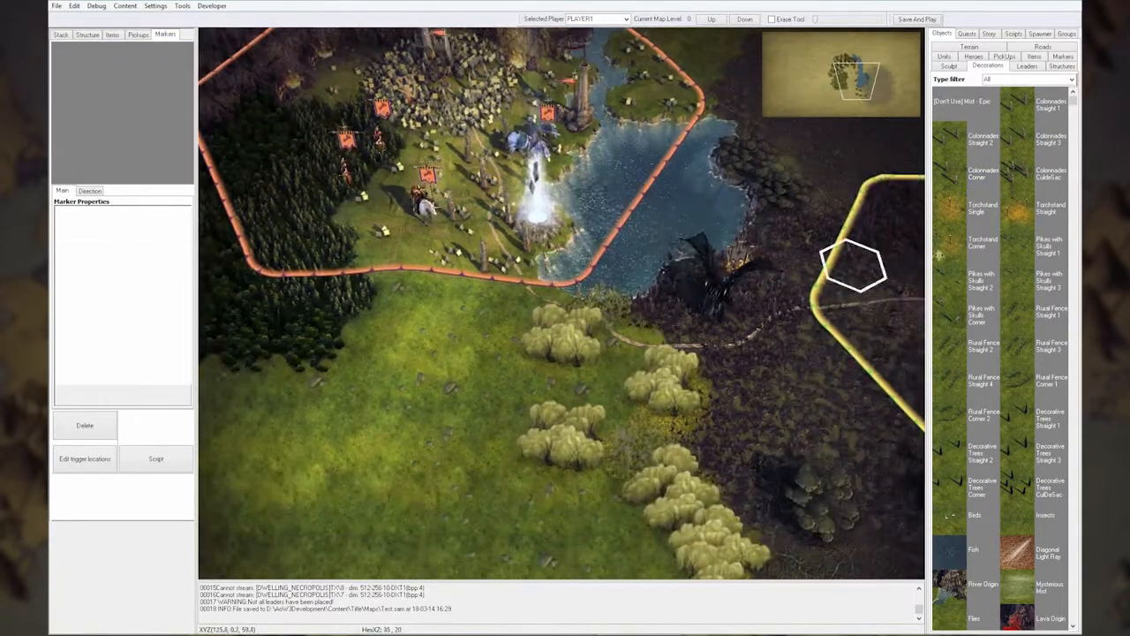
{"action": "left_click", "coordinate": [959, 223]}
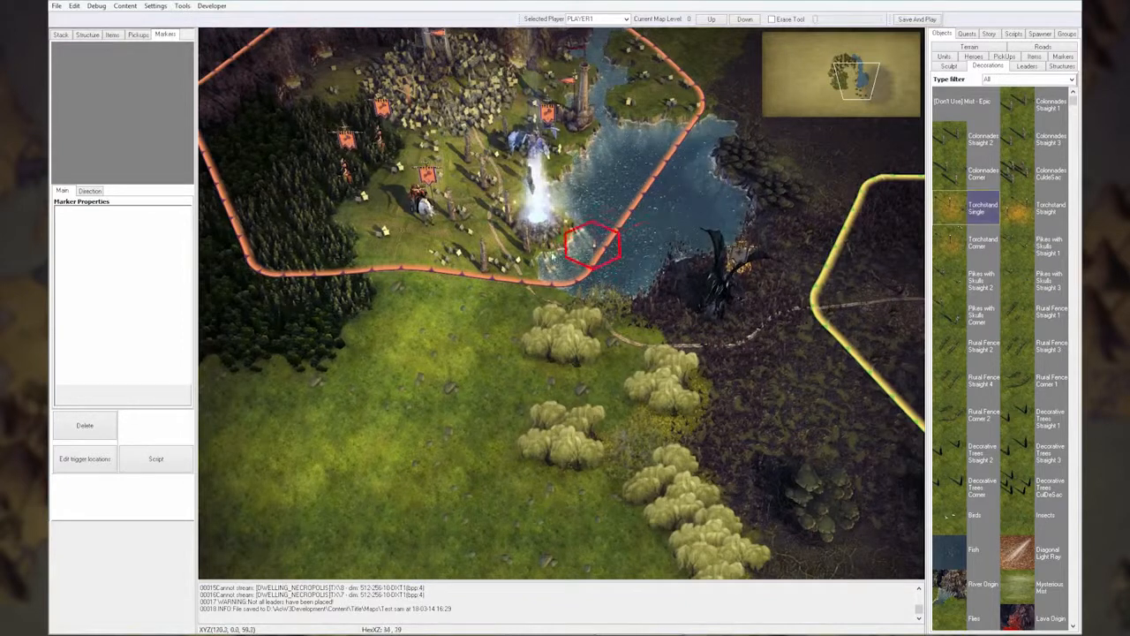
{"action": "left_click", "coordinate": [523, 309]}
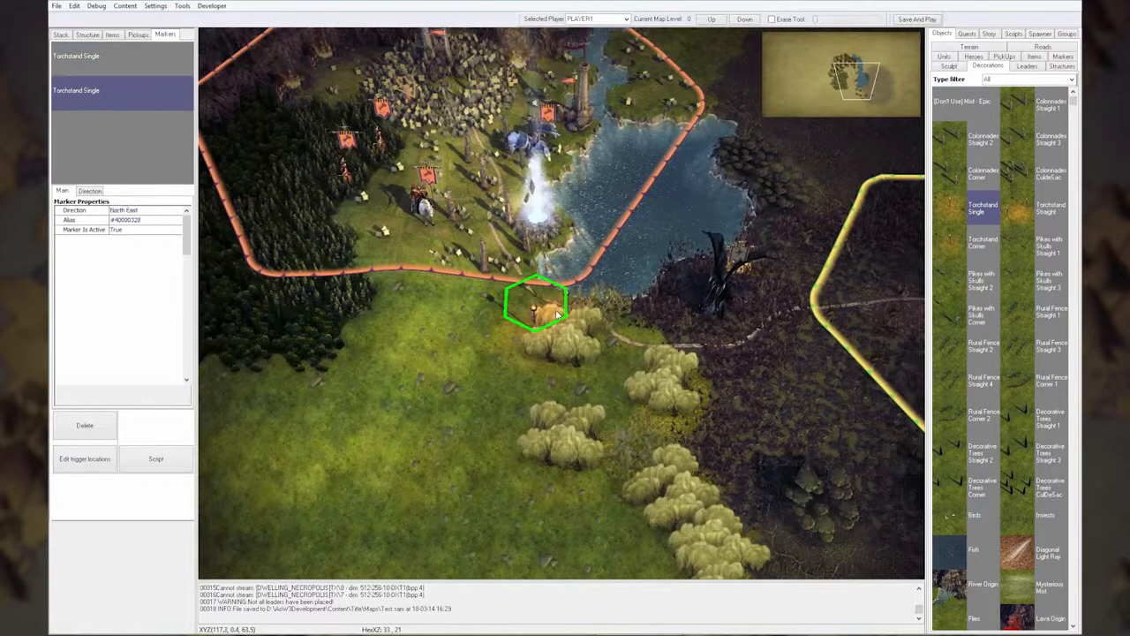
{"action": "right_click", "coordinate": [628, 341]}
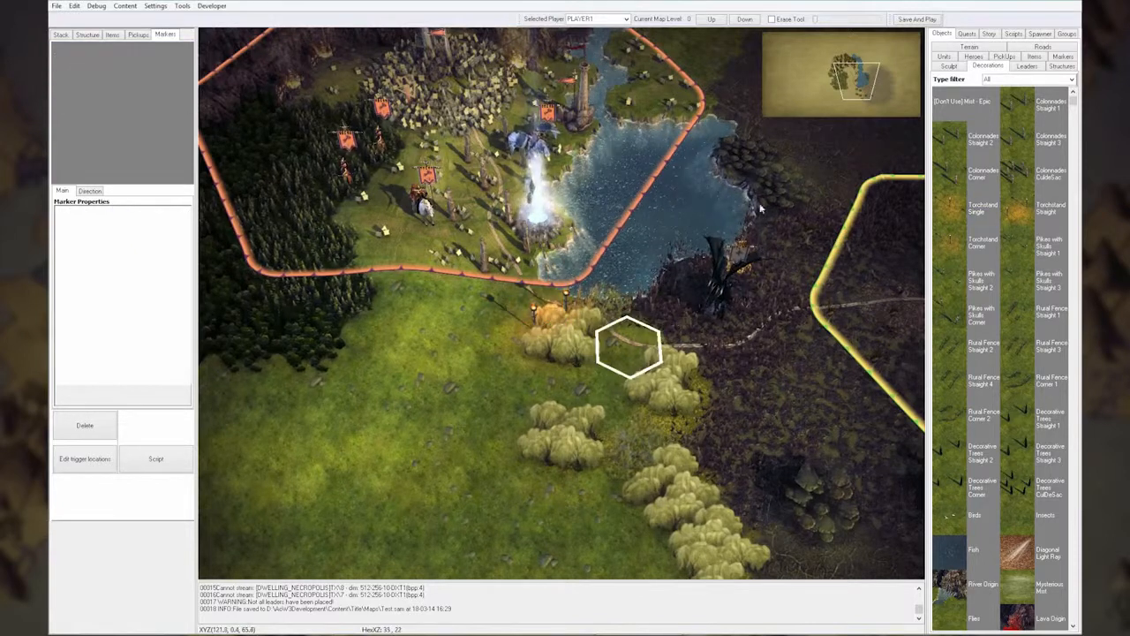
Replace the willow forest beside the torchstands with Temperate Fertile Plains 00: Grass.
{"action": "left_click", "coordinate": [970, 47]}
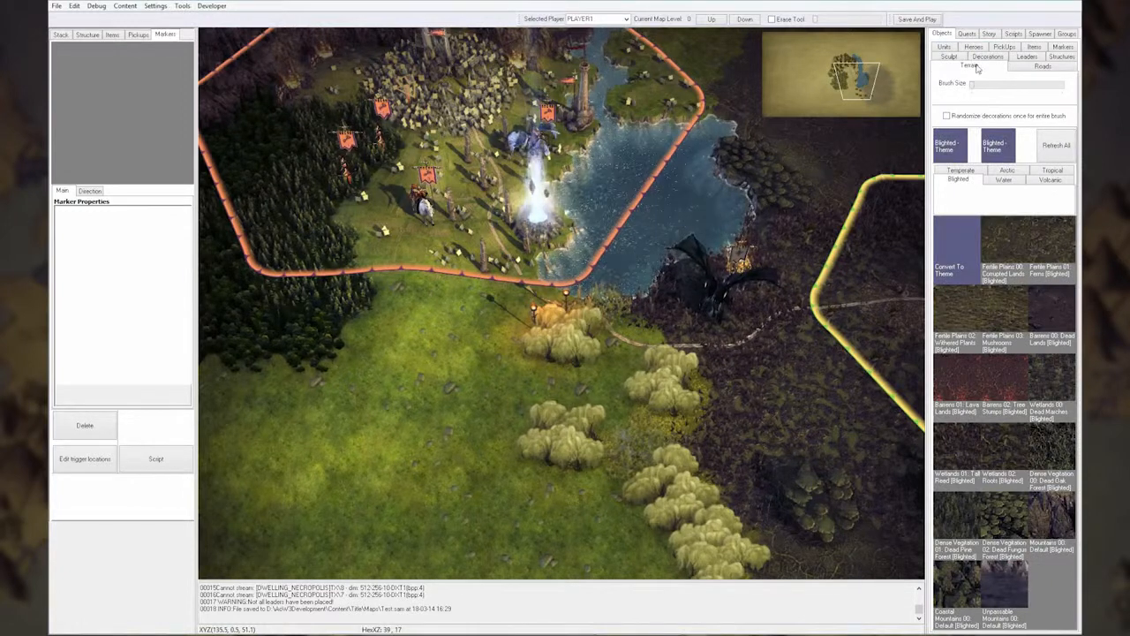
{"action": "left_click", "coordinate": [976, 170]}
{"action": "left_click", "coordinate": [1004, 252]}
{"action": "left_click", "coordinate": [572, 343]}
{"action": "key", "text": "Down"}
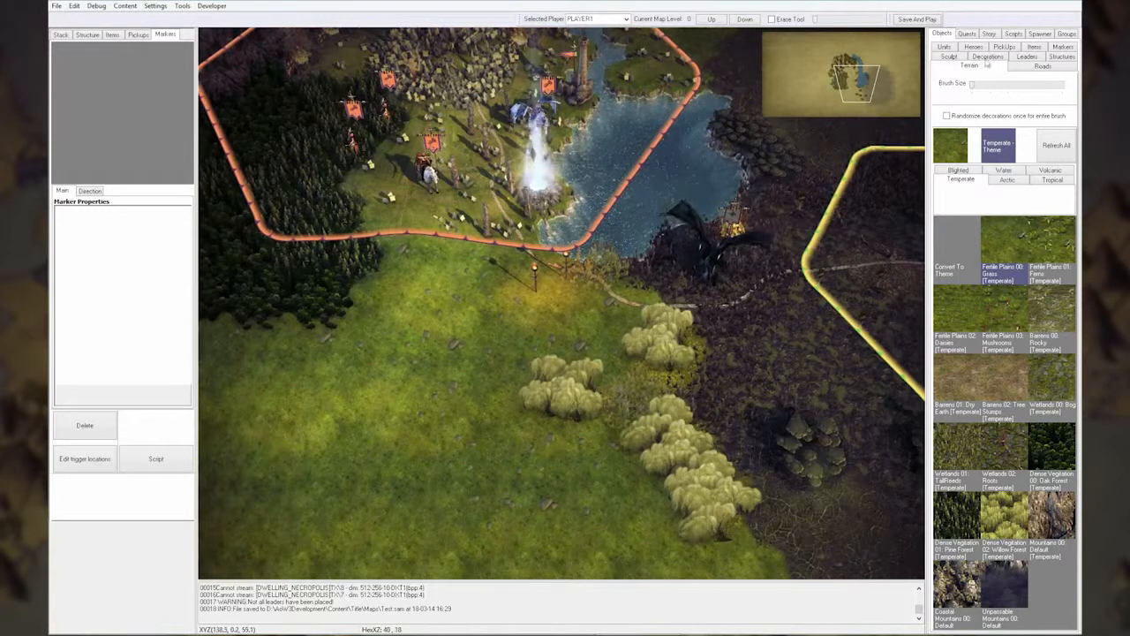
Create a road across the cleared grass, joining the torchstand hex to the road that runs east past the dragon.
{"action": "left_click", "coordinate": [1043, 68]}
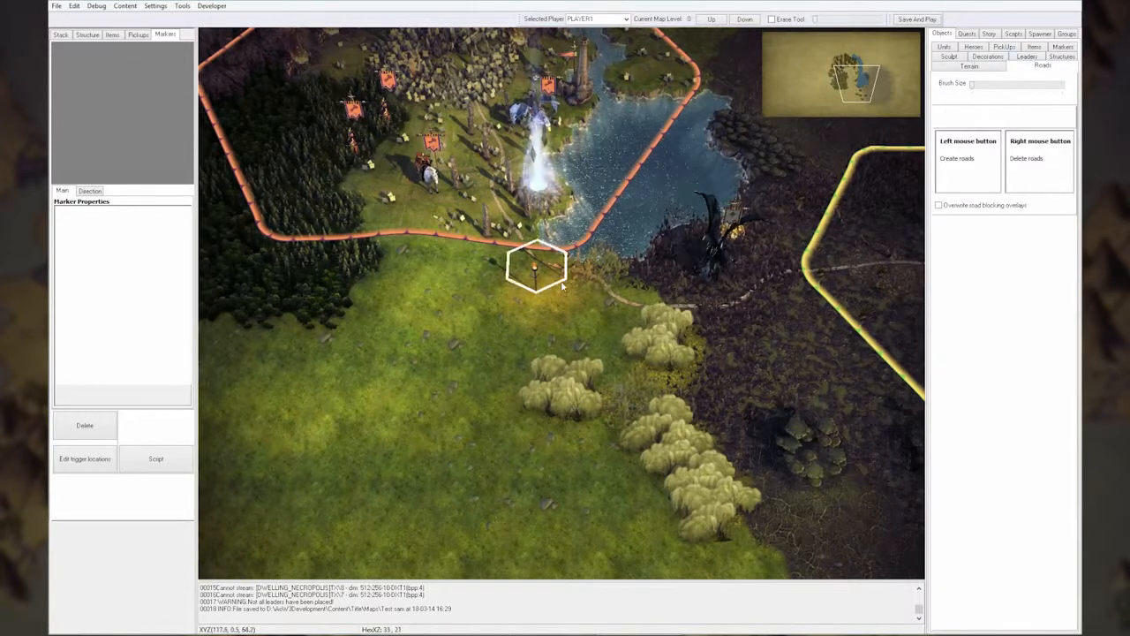
{"action": "left_click", "coordinate": [572, 307]}
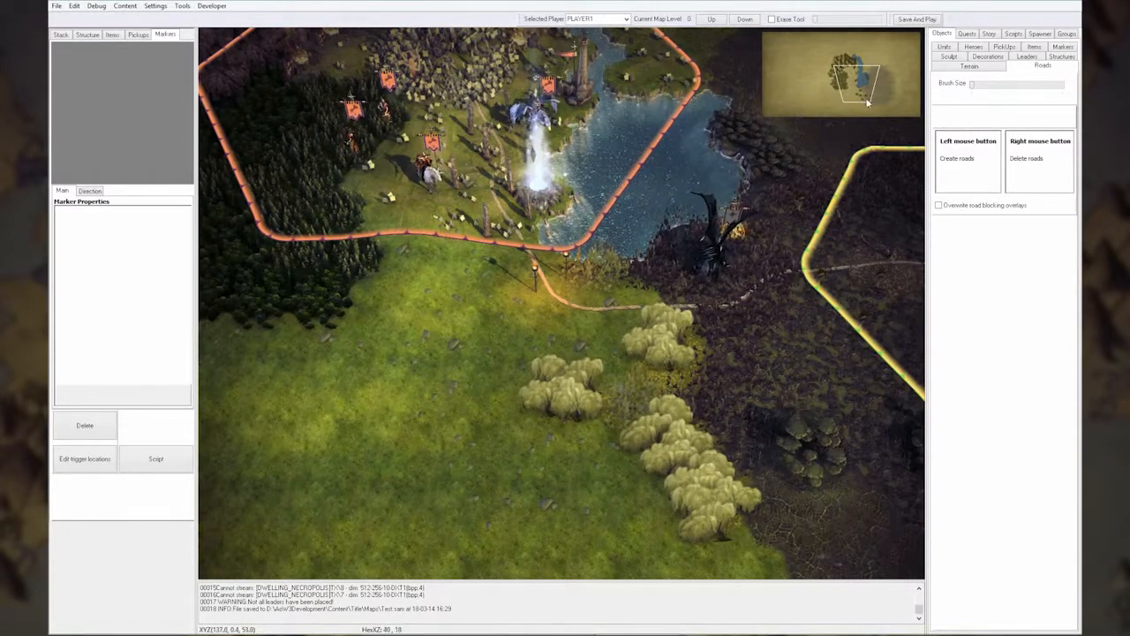
{"action": "left_click", "coordinate": [975, 67]}
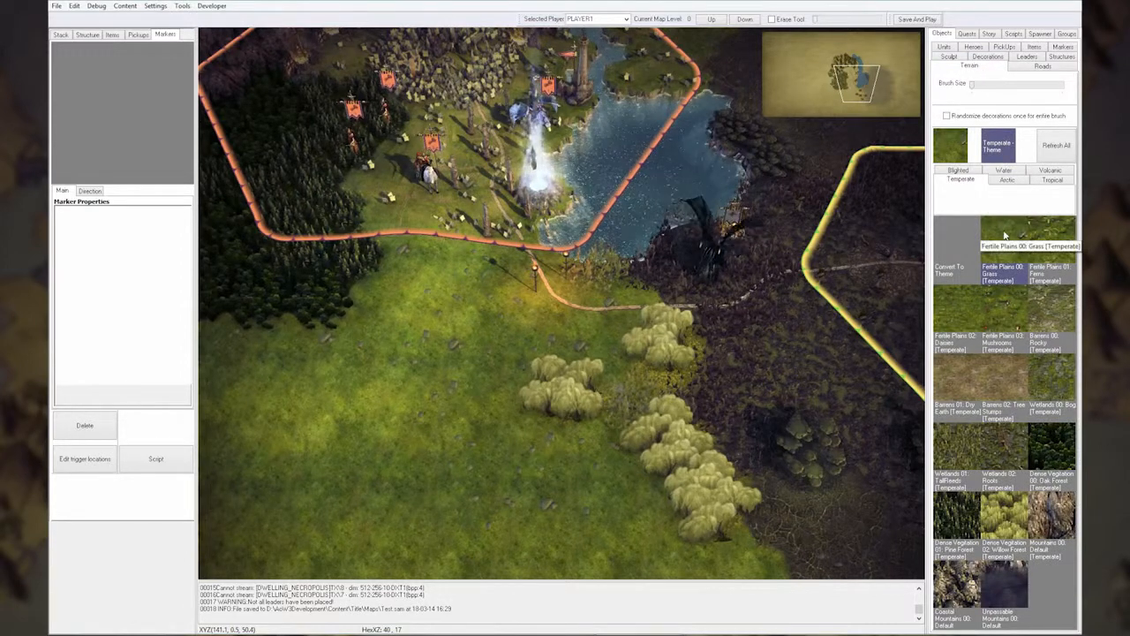
Place Pikes with Skulls Corner decorations at the Goblin village's western edge and on the road leading into it.
{"action": "left_click_drag", "start_coordinate": [859, 93], "coordinate": [856, 85]}
{"action": "left_click", "coordinate": [987, 56]}
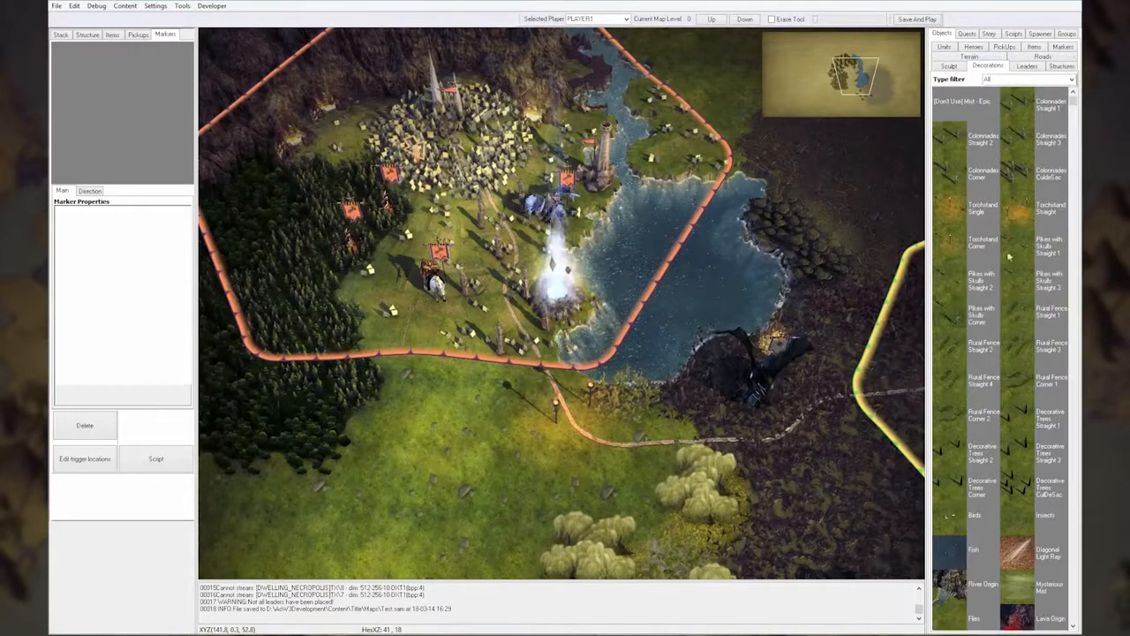
{"action": "left_click", "coordinate": [951, 314]}
{"action": "left_click_drag", "start_coordinate": [866, 97], "coordinate": [869, 98]}
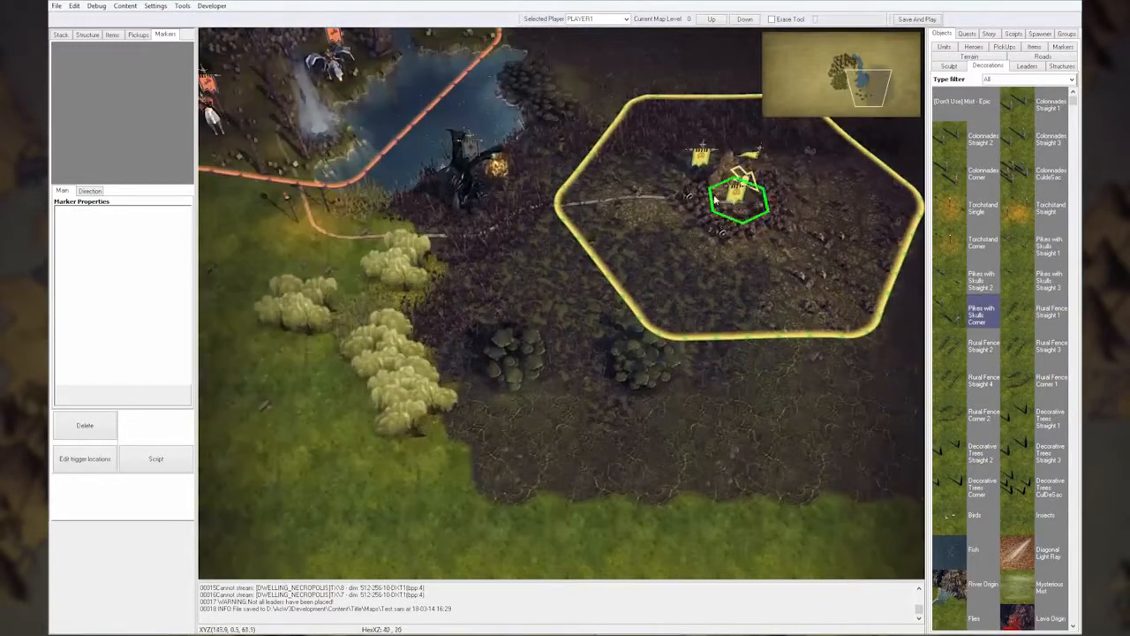
{"action": "left_click", "coordinate": [672, 212]}
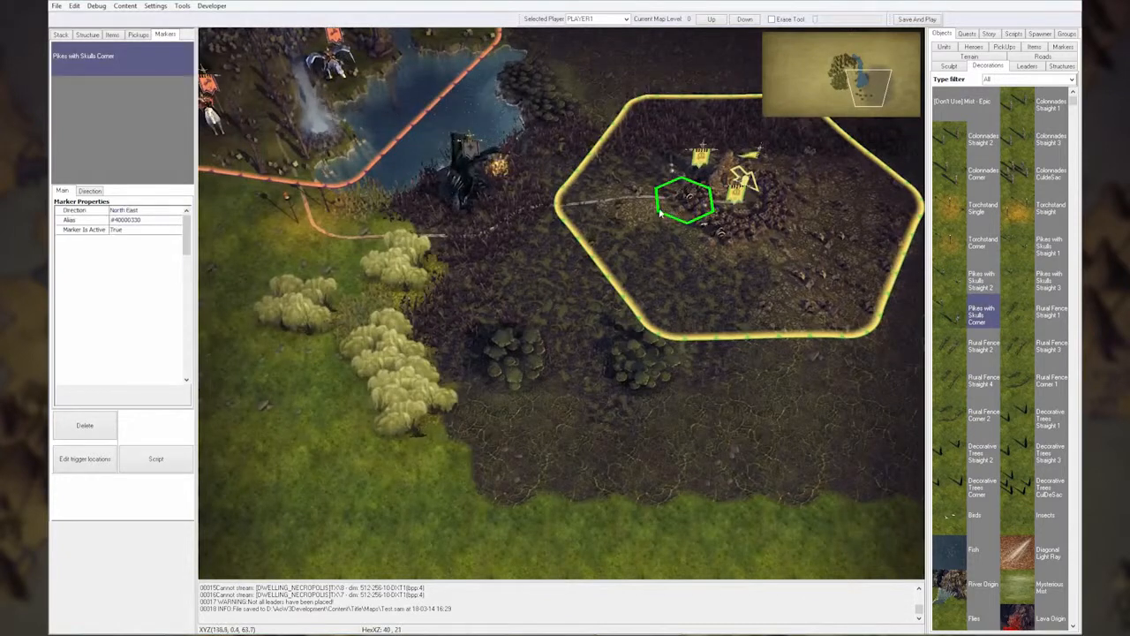
{"action": "left_click", "coordinate": [613, 220]}
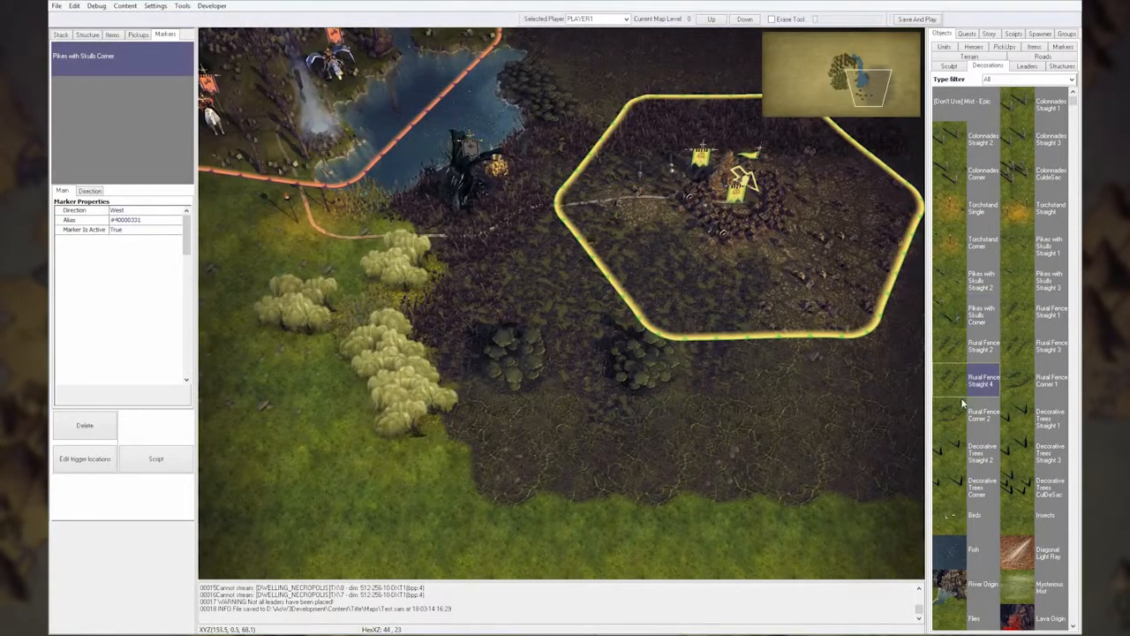
Place two bones 3 decorations along the southwestern border of the Goblin village's domain.
{"action": "scroll", "coordinate": [963, 398], "scroll_direction": "down", "scroll_amount": 5}
{"action": "left_click", "coordinate": [953, 242]}
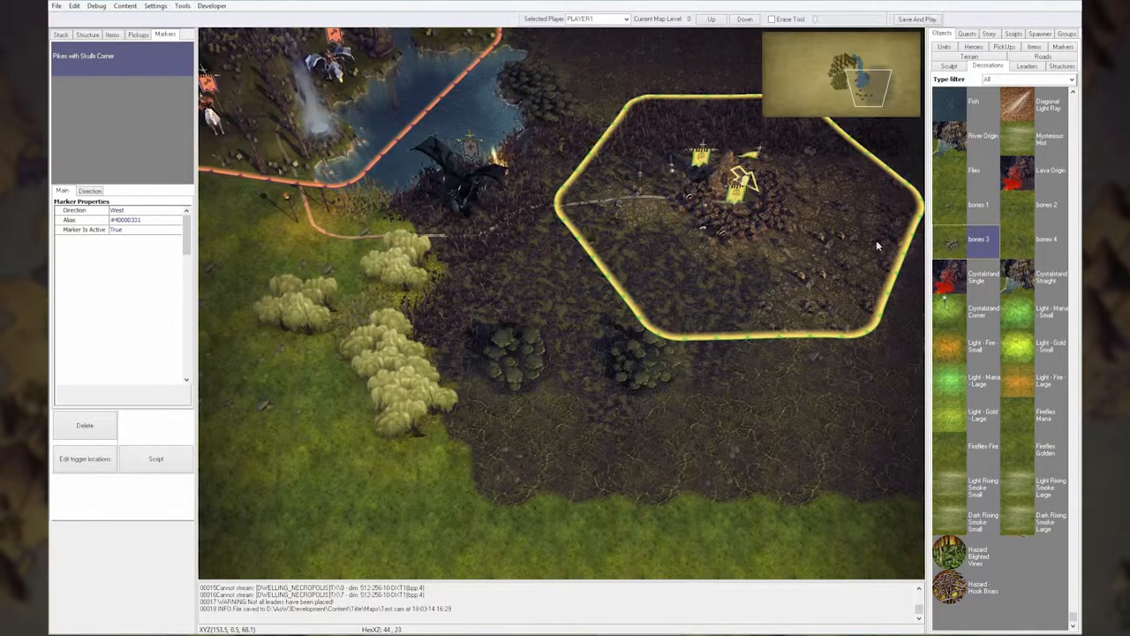
{"action": "left_click", "coordinate": [634, 275]}
{"action": "left_click_drag", "start_coordinate": [558, 254], "coordinate": [563, 262]}
{"action": "right_click", "coordinate": [579, 301]}
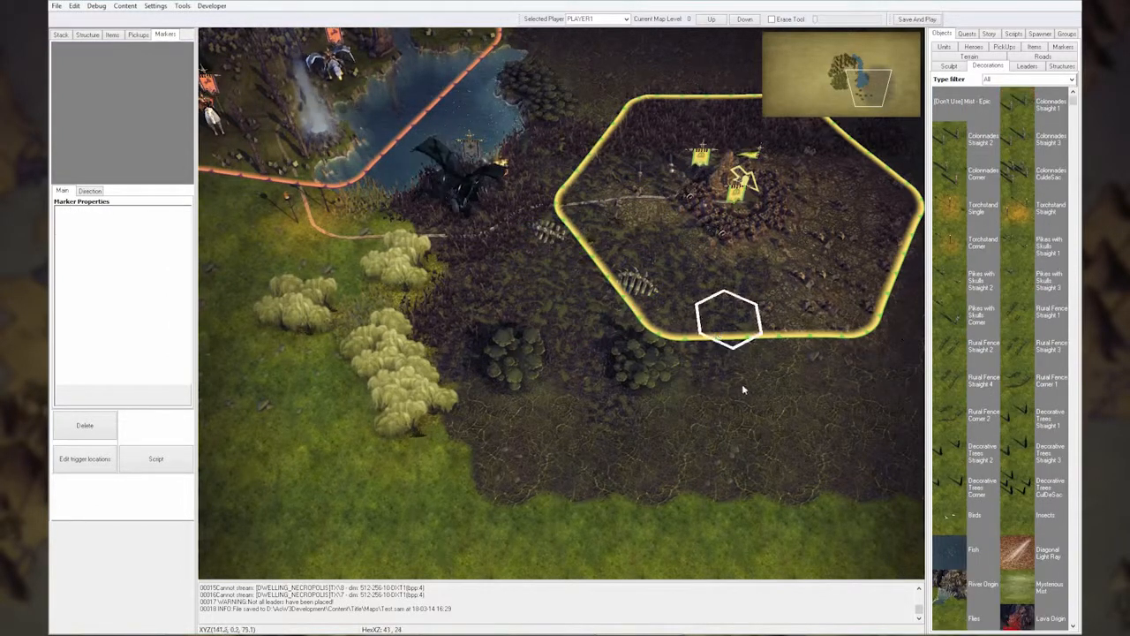
Place five Mysterious Mist decorations around the dragon, its treasure and the western border of the Goblin domain.
{"action": "scroll", "coordinate": [962, 438], "scroll_direction": "down", "scroll_amount": 2}
{"action": "scroll", "coordinate": [962, 438], "scroll_direction": "down", "scroll_amount": 5}
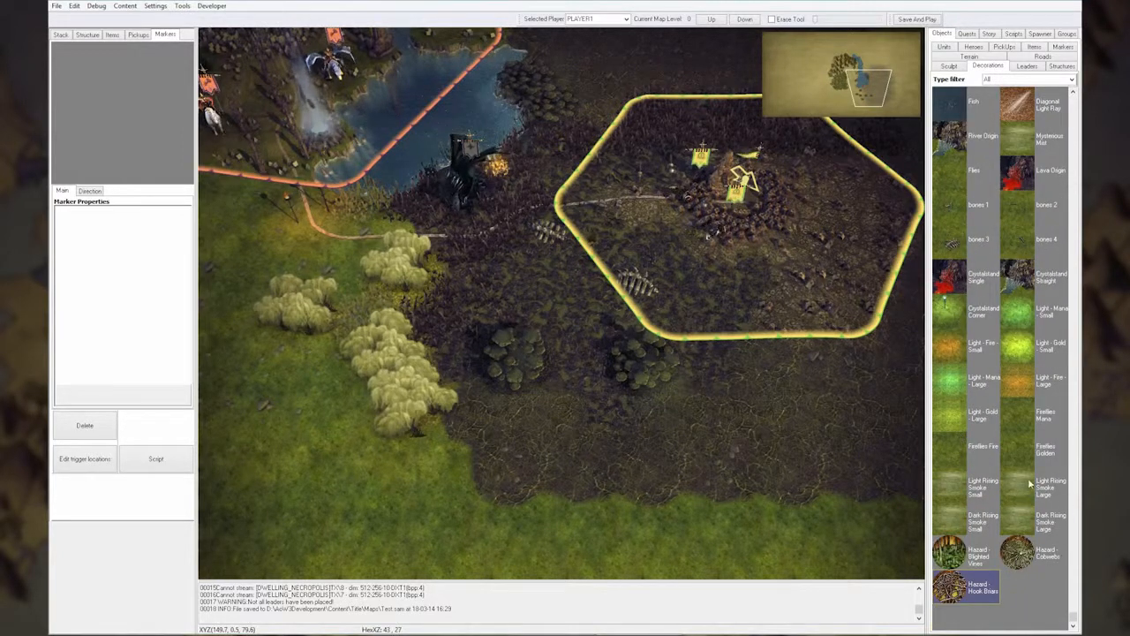
{"action": "left_click", "coordinate": [1017, 136]}
{"action": "left_click", "coordinate": [581, 163]}
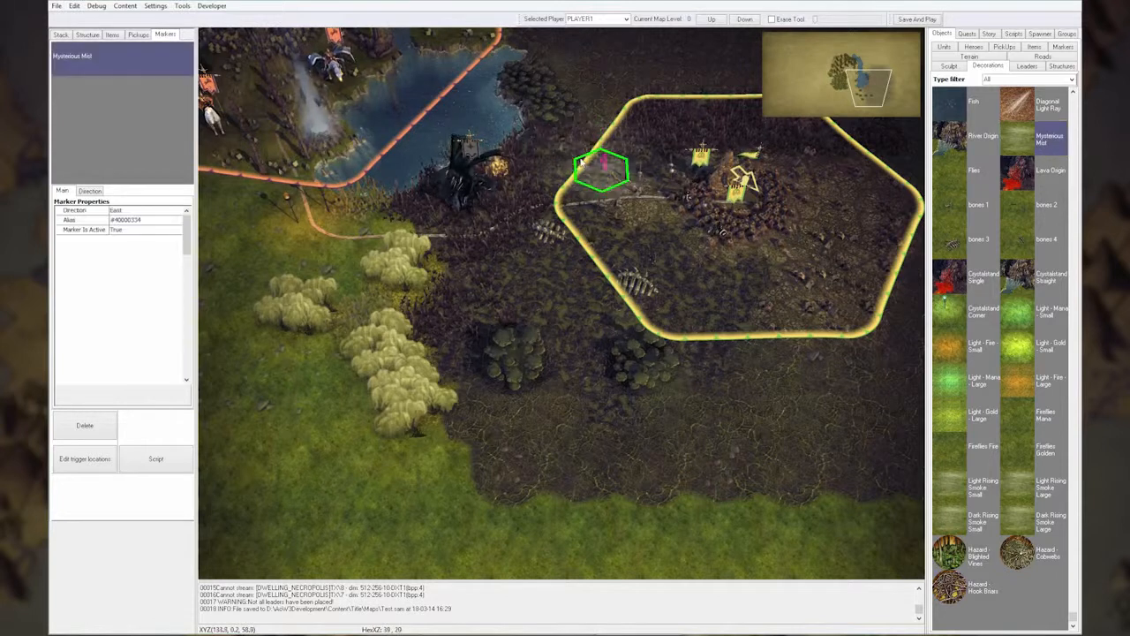
{"action": "left_click", "coordinate": [460, 270]}
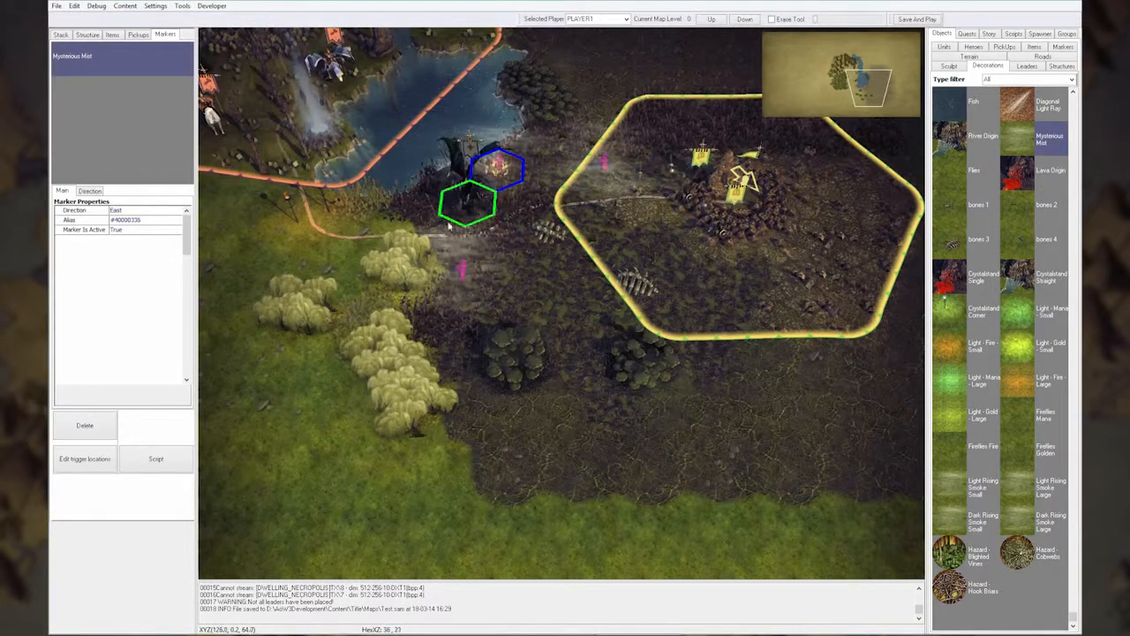
{"action": "left_click", "coordinate": [413, 199]}
{"action": "left_click", "coordinate": [548, 240]}
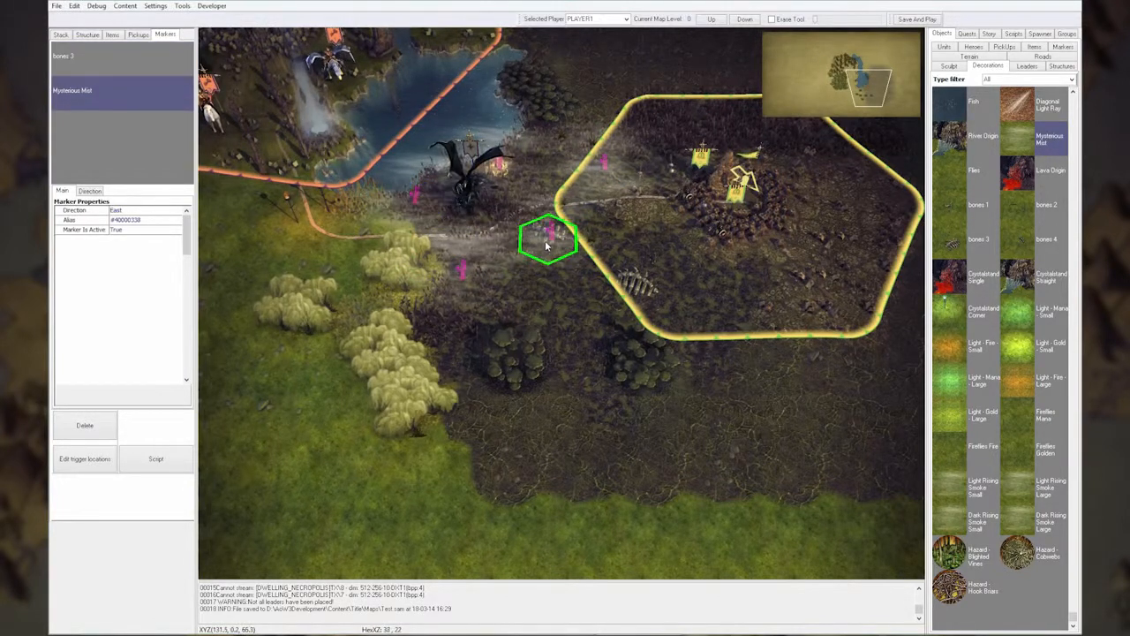
{"action": "middle_click_drag", "start_coordinate": [547, 242], "coordinate": [674, 324]}
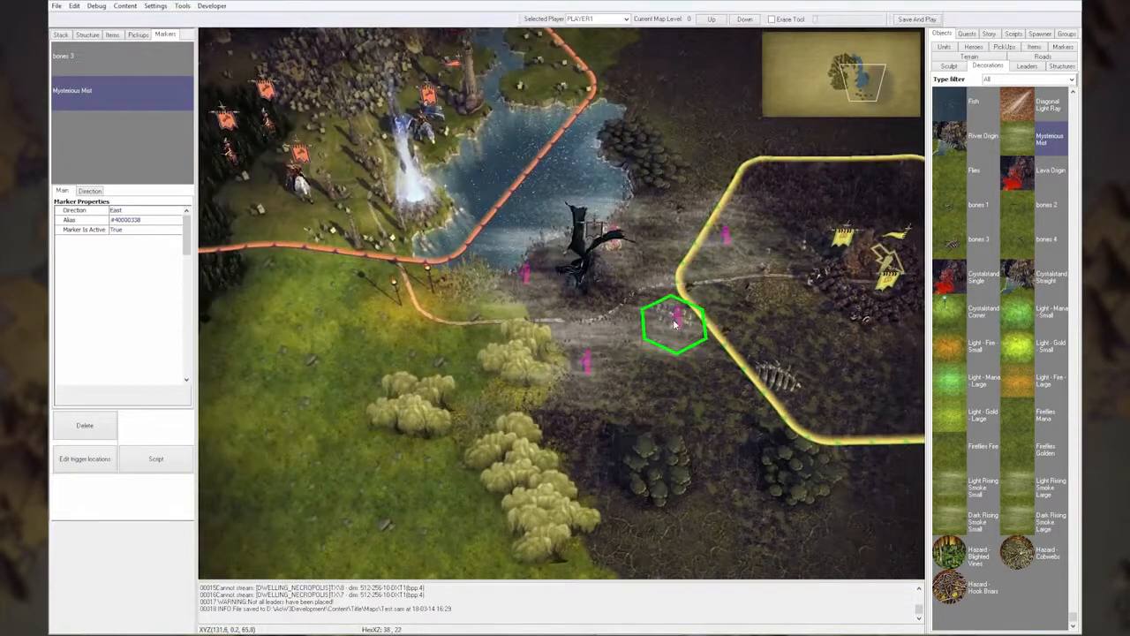
{"action": "middle_click_drag", "start_coordinate": [758, 399], "coordinate": [688, 341]}
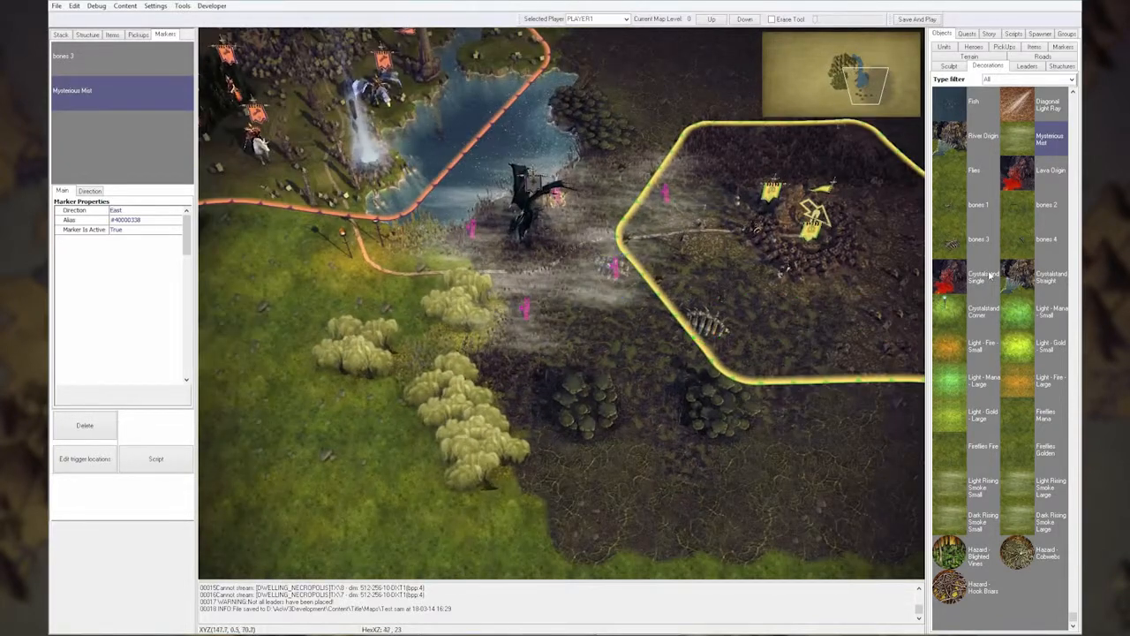
Place a Light - Fire - Large decoration on the western edge of the Goblin village.
{"action": "left_click", "coordinate": [1025, 278]}
{"action": "key", "text": "Up"}
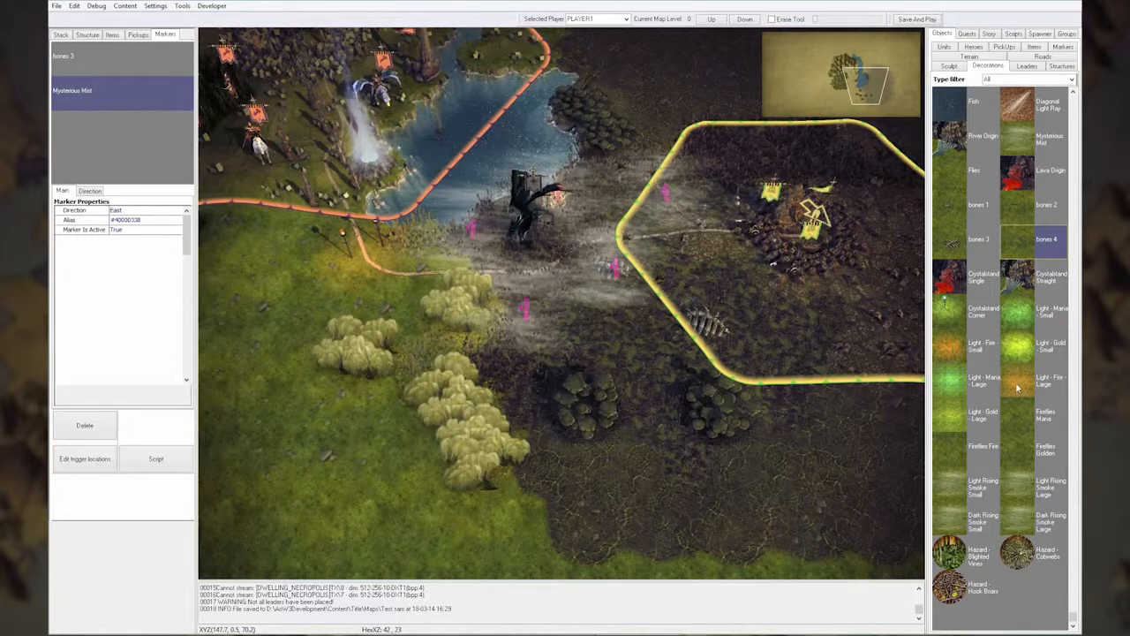
{"action": "left_click", "coordinate": [1024, 386]}
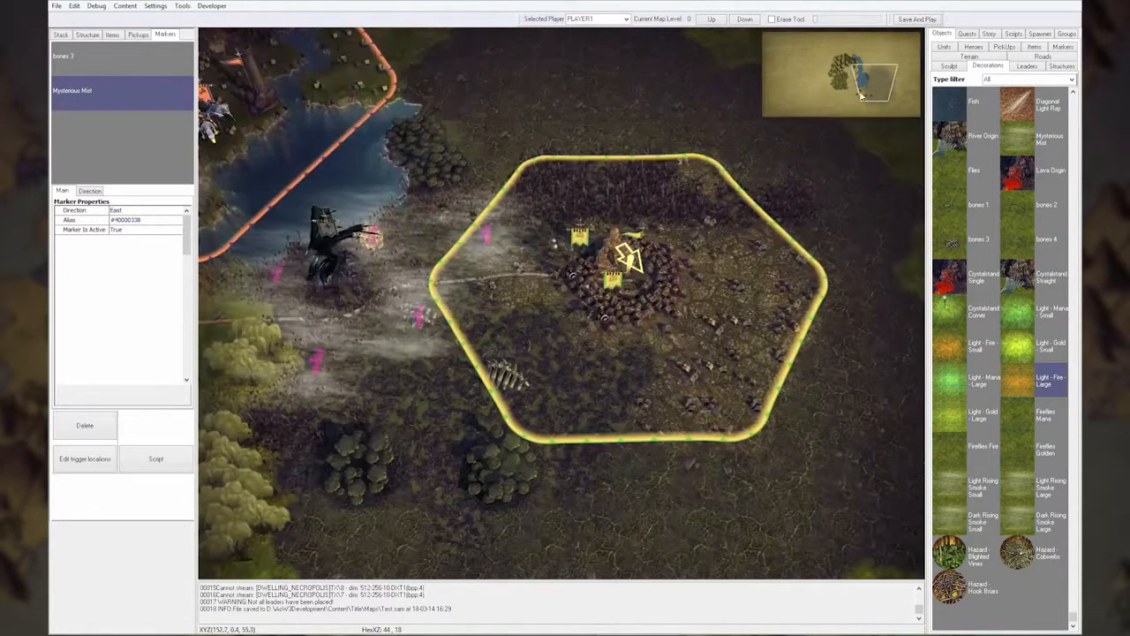
{"action": "key", "text": "Left"}
{"action": "scroll", "coordinate": [719, 320], "scroll_direction": "up", "scroll_amount": 1}
{"action": "scroll", "coordinate": [719, 322], "scroll_direction": "down", "scroll_amount": 1}
{"action": "scroll", "coordinate": [719, 322], "scroll_direction": "up", "scroll_amount": 1}
{"action": "key", "text": "Right"}
{"action": "key", "text": "Left"}
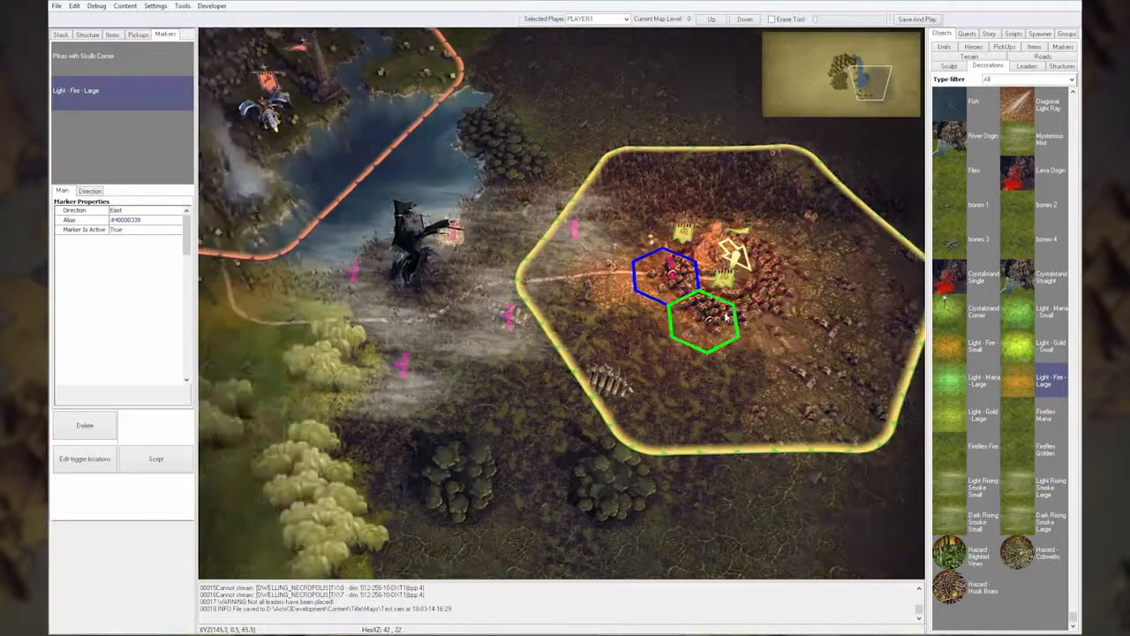
Look over the decorated map from the Goblin village to the High Elf city.
{"action": "key", "text": "Down"}
{"action": "key", "text": "Up"}
{"action": "scroll", "coordinate": [726, 318], "scroll_direction": "down", "scroll_amount": 1}
{"action": "key", "text": "Right"}
{"action": "key", "text": "Down"}
{"action": "key", "text": "Left"}
{"action": "key", "text": "Up"}
{"action": "key", "text": "Left"}
{"action": "key", "text": "Up"}
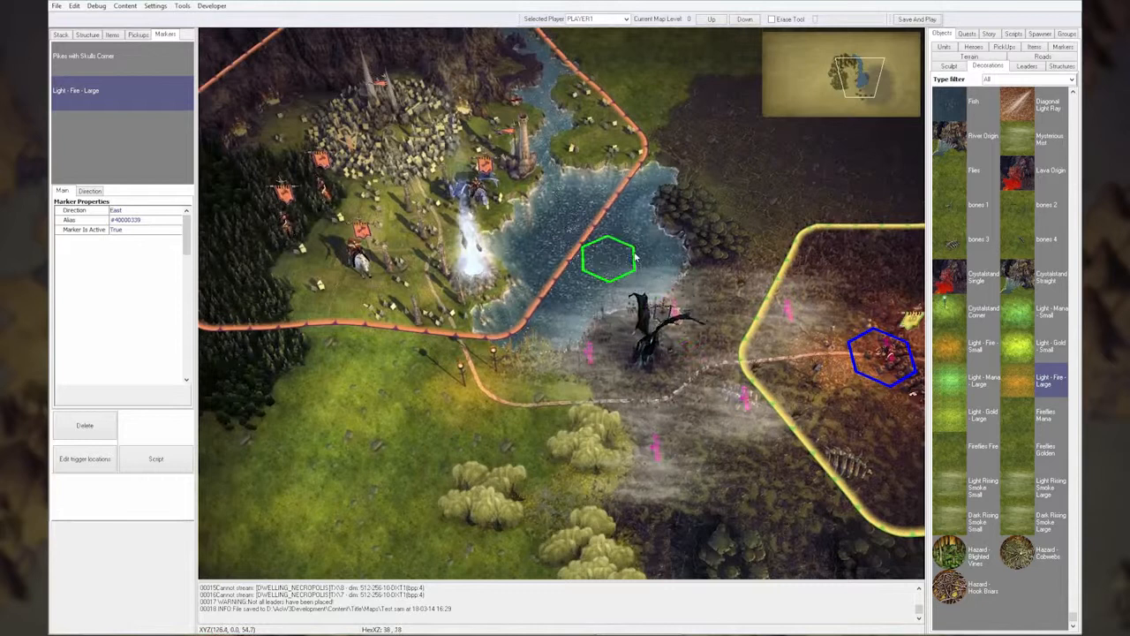
Save the map and launch it for a play test.
{"action": "left_click", "coordinate": [910, 19]}
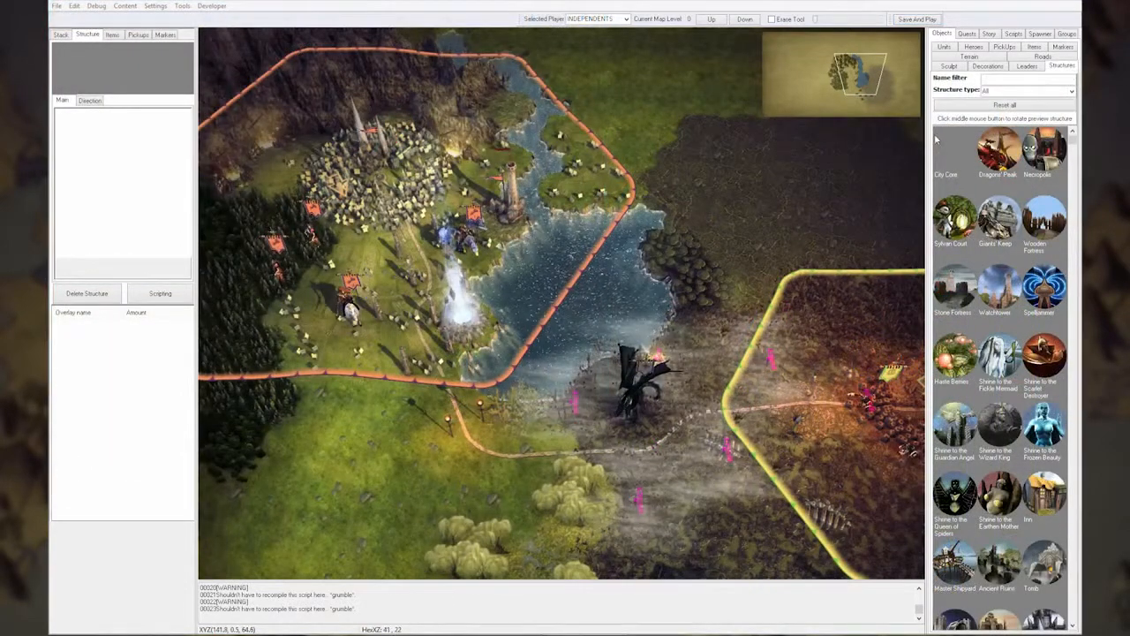
{"action": "left_click_drag", "start_coordinate": [857, 78], "coordinate": [862, 84]}
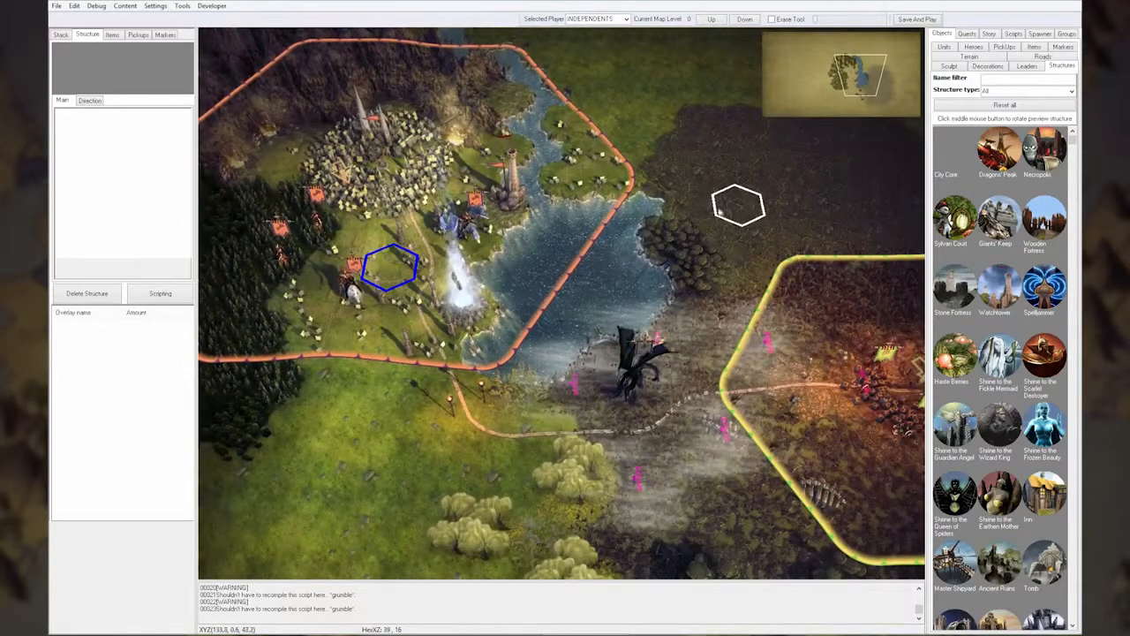
Open the map settings and expand the User Settings in the map properties.
{"action": "left_click", "coordinate": [155, 6]}
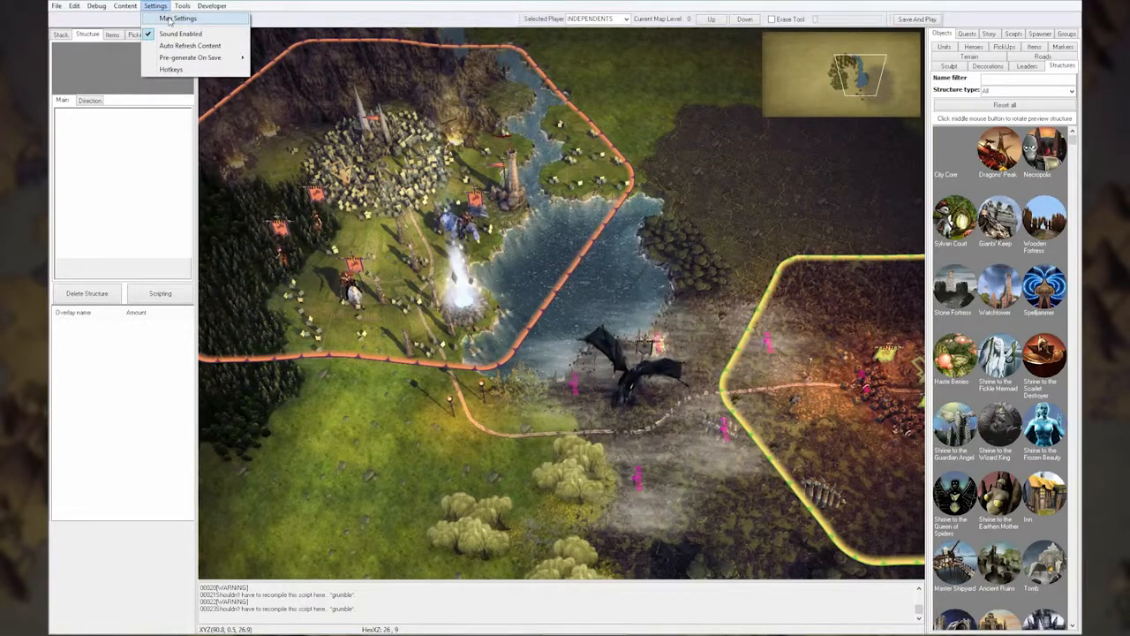
{"action": "left_click", "coordinate": [172, 18]}
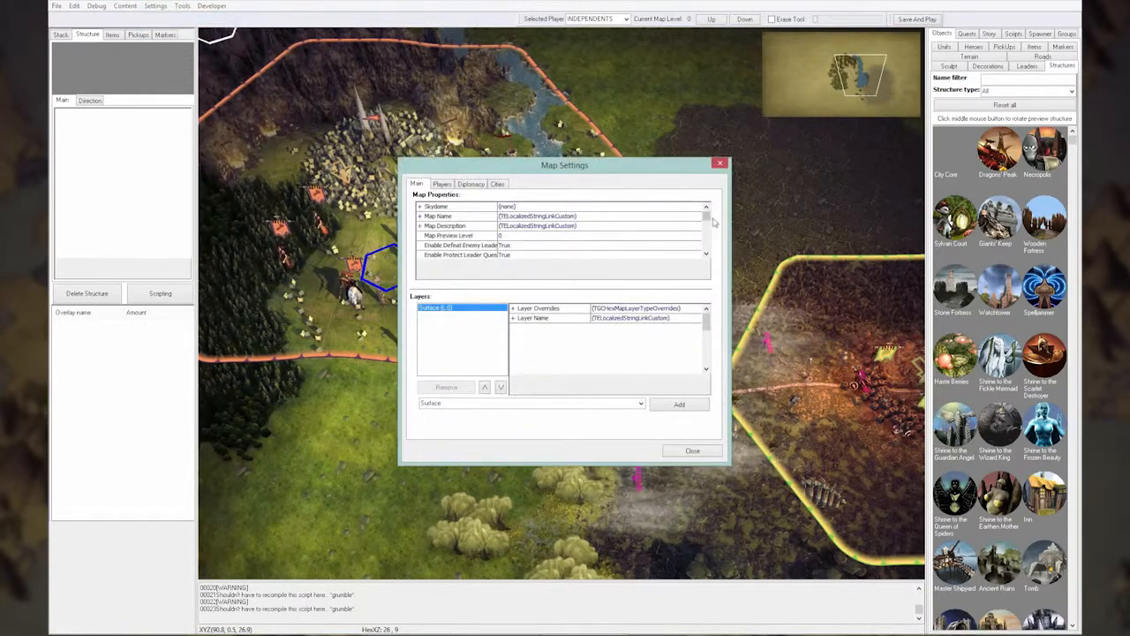
{"action": "left_click_drag", "start_coordinate": [708, 218], "coordinate": [659, 232]}
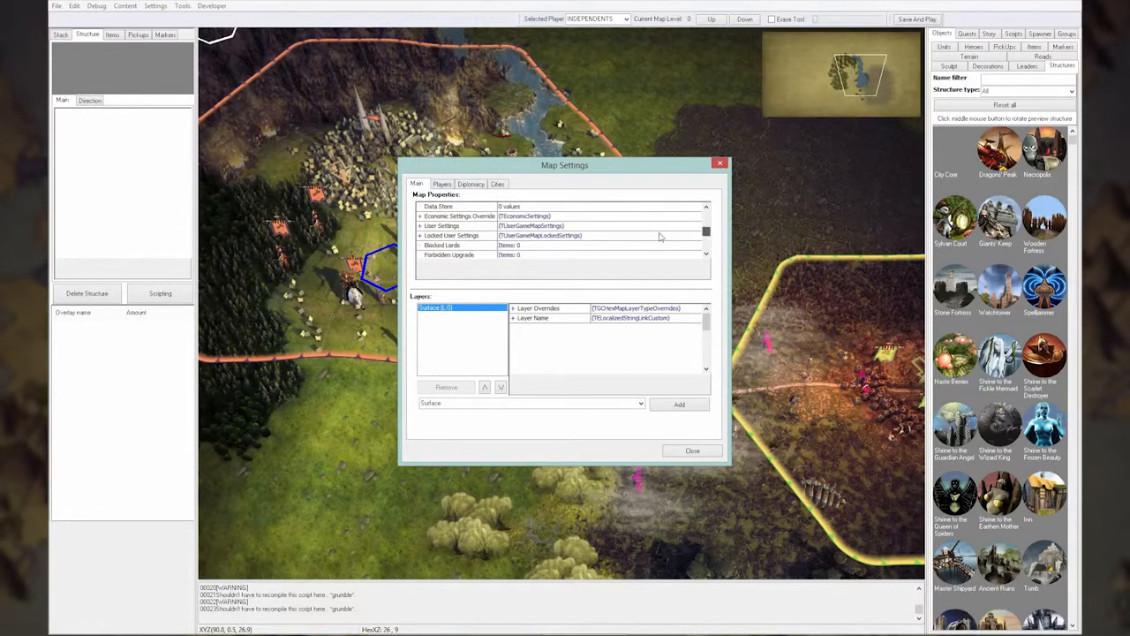
{"action": "left_click", "coordinate": [420, 226]}
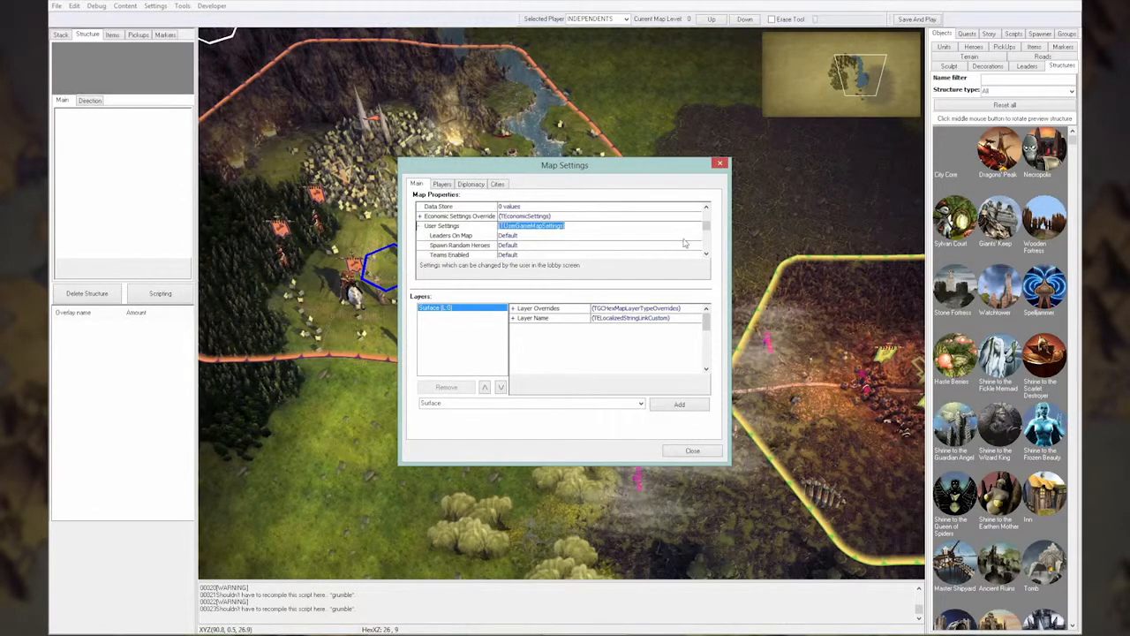
{"action": "scroll", "coordinate": [708, 237], "scroll_direction": "down", "scroll_amount": 1}
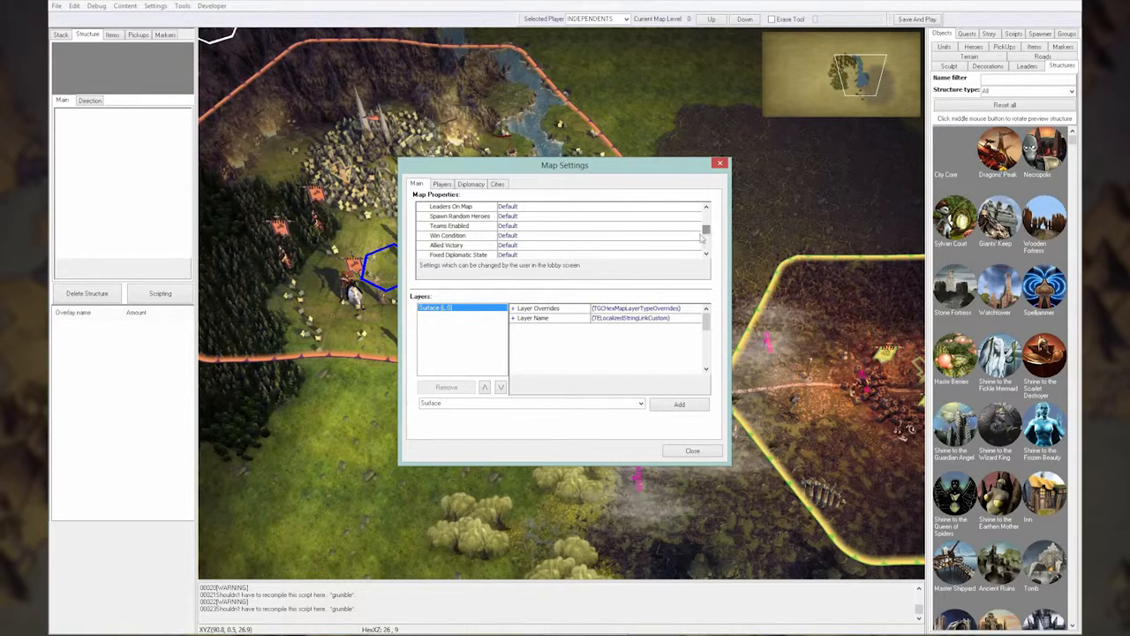
Examine the Win Condition choices and the remaining user settings, including diplomatic state and hero limits.
{"action": "left_click", "coordinate": [546, 237]}
{"action": "left_click", "coordinate": [547, 236]}
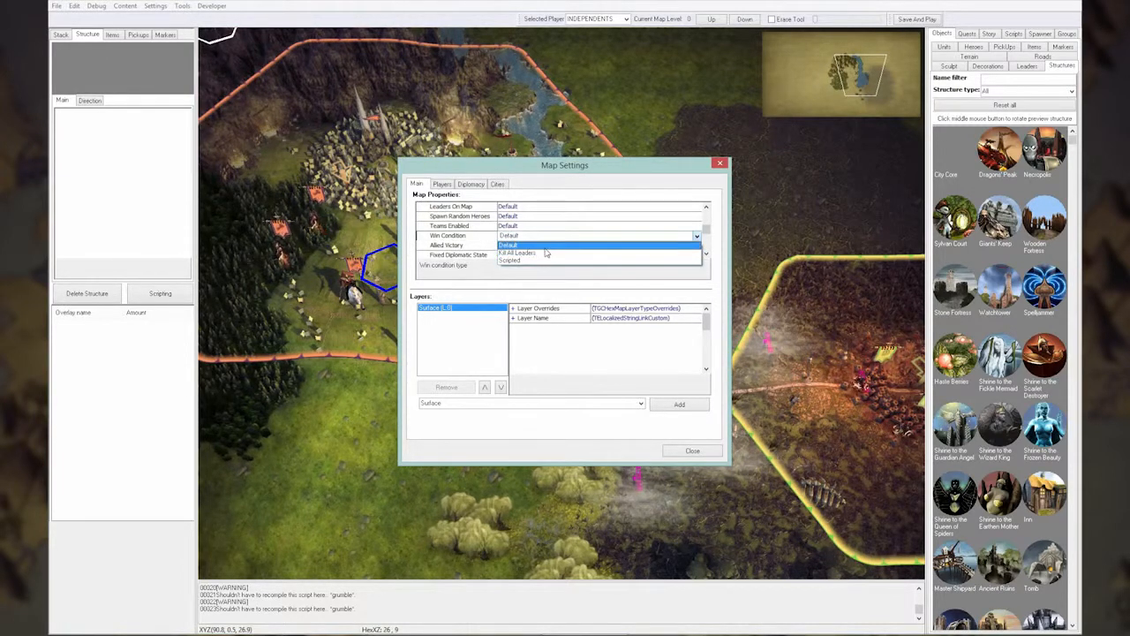
{"action": "left_click", "coordinate": [546, 253]}
{"action": "left_click", "coordinate": [707, 254]}
{"action": "left_click", "coordinate": [707, 254]}
{"action": "left_click", "coordinate": [706, 255]}
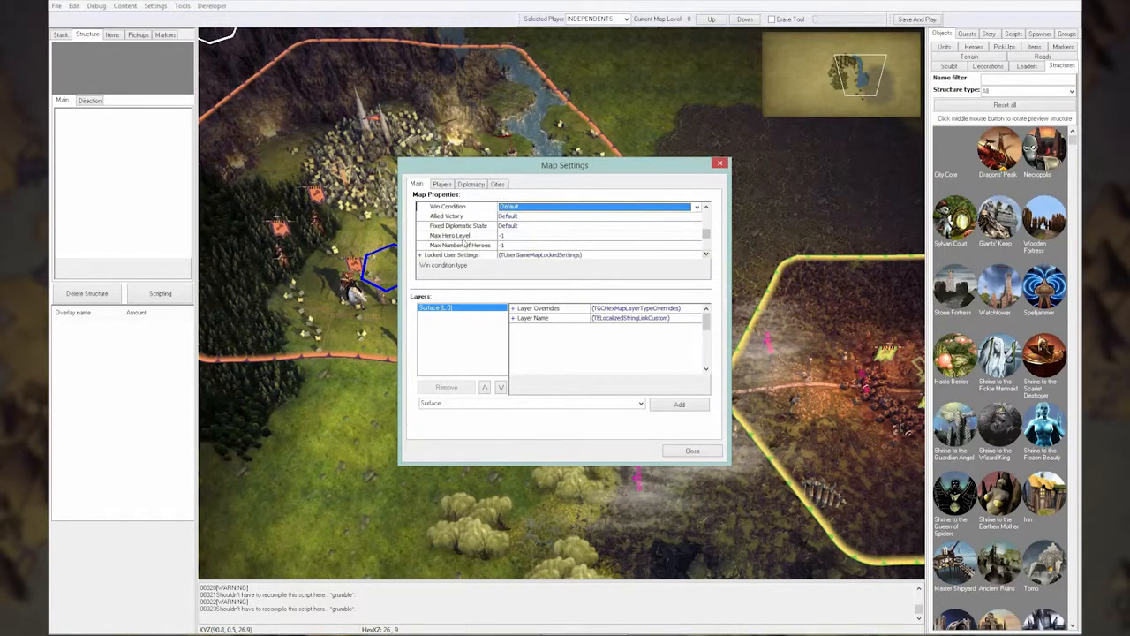
{"action": "left_click", "coordinate": [706, 255]}
{"action": "left_click", "coordinate": [707, 254]}
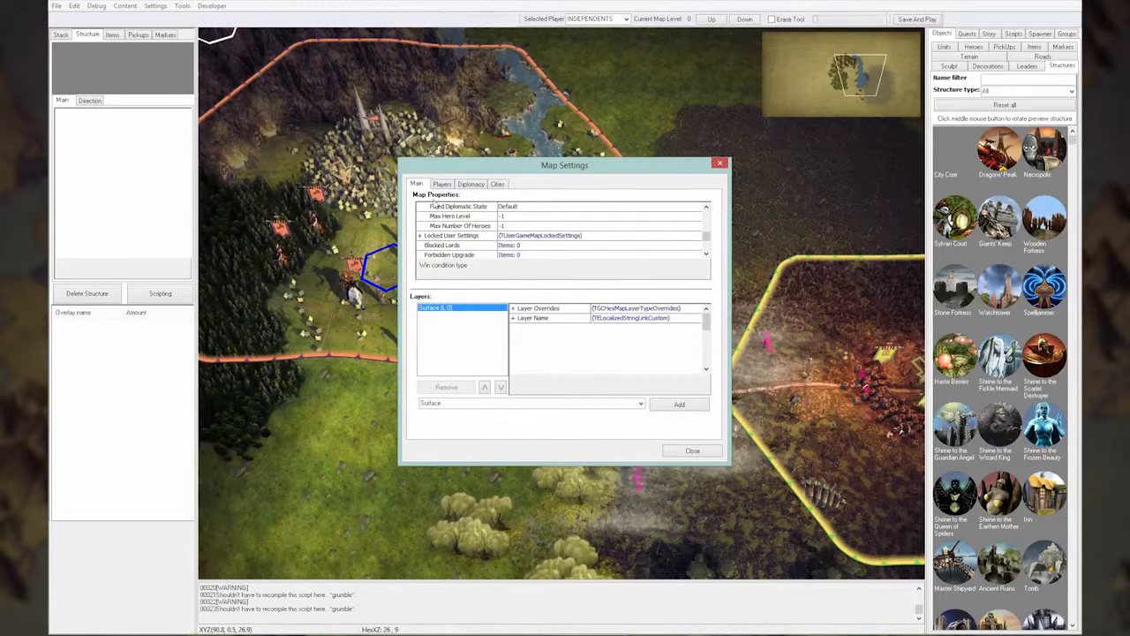
Review the player, diplomacy and independent city settings, briefly toggling the Player 1 to Player 2 relation to FP, and close the map settings.
{"action": "left_click", "coordinate": [441, 184]}
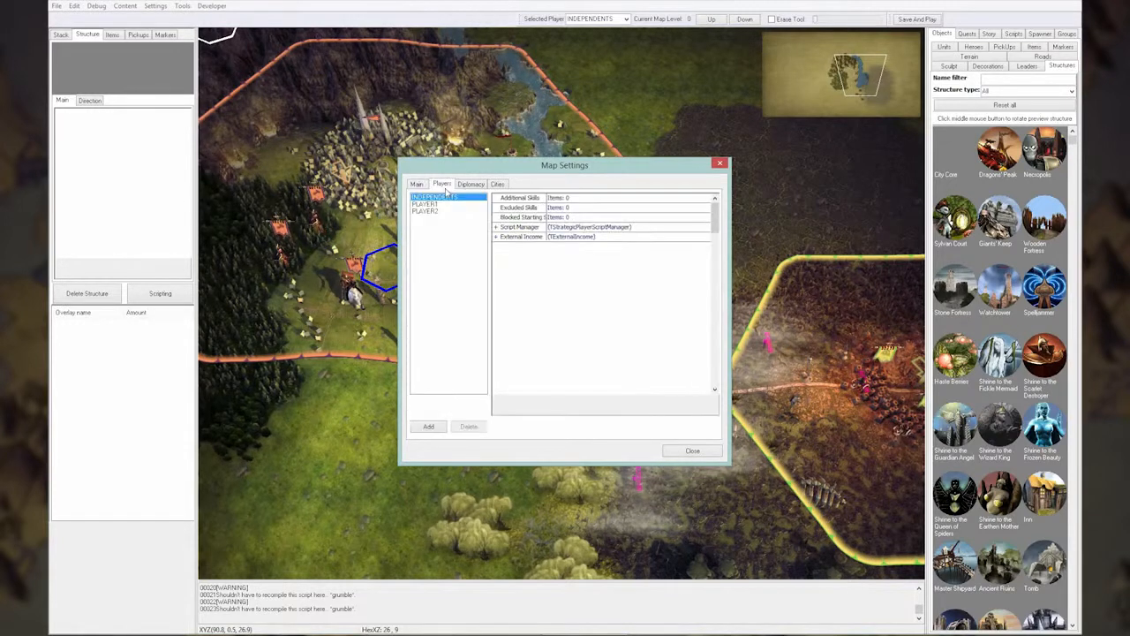
{"action": "left_click", "coordinate": [472, 186]}
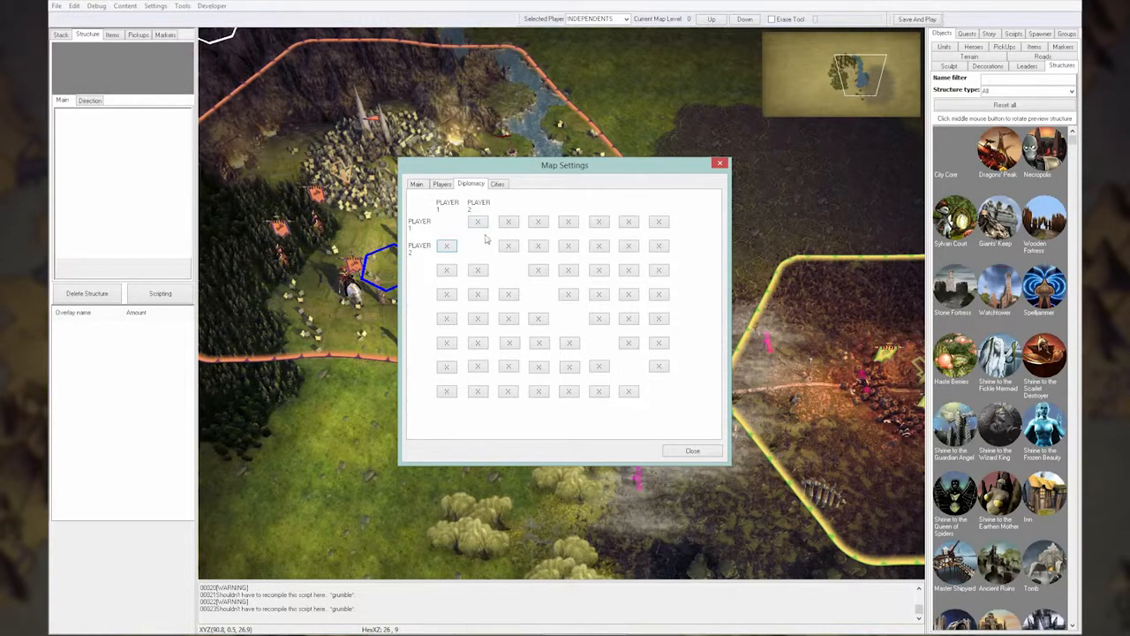
{"action": "left_click", "coordinate": [479, 222]}
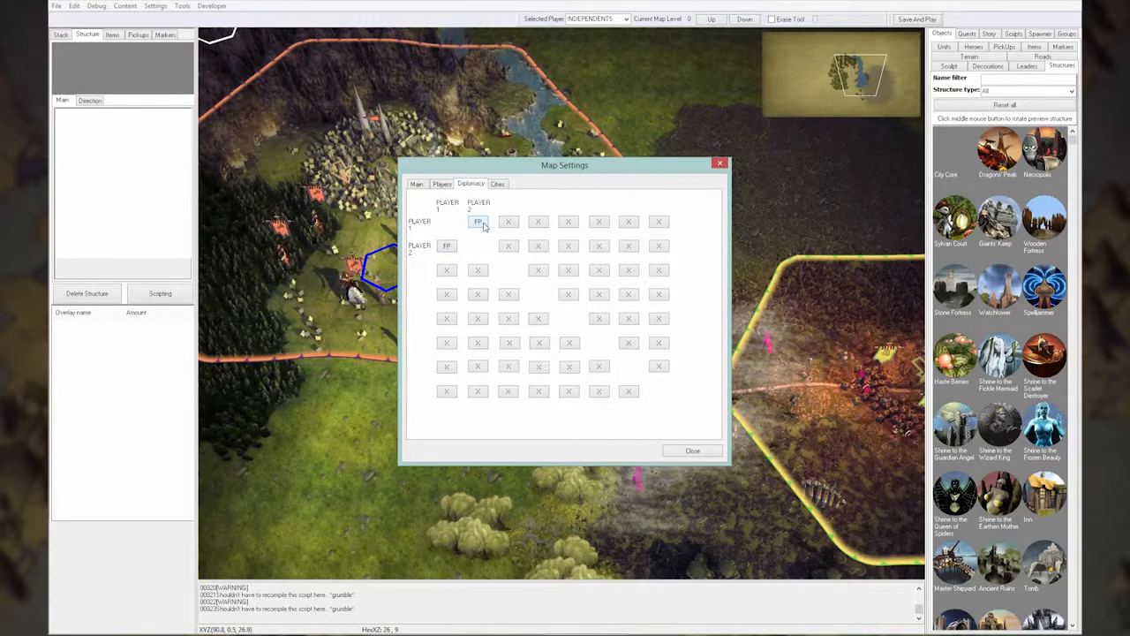
{"action": "left_click", "coordinate": [483, 226]}
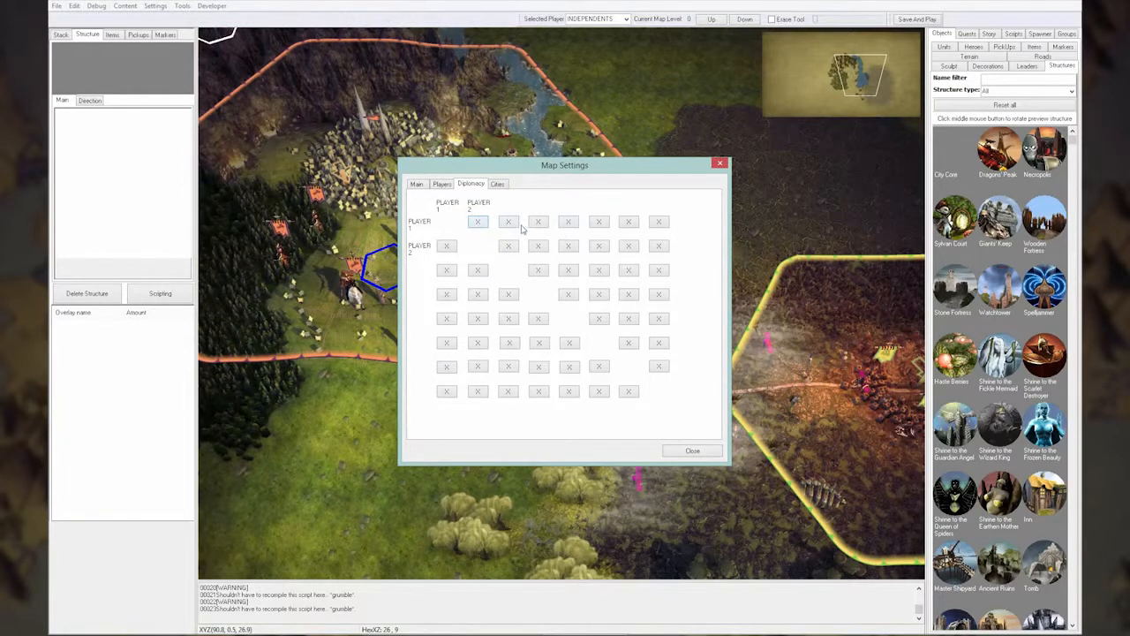
{"action": "left_click", "coordinate": [498, 184]}
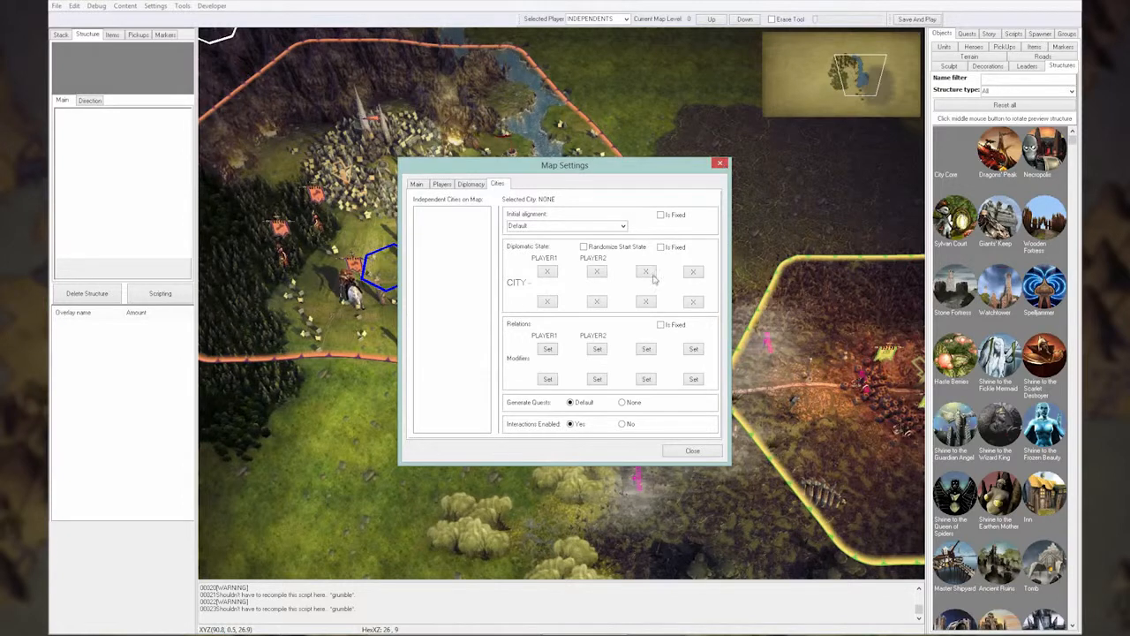
{"action": "left_click", "coordinate": [720, 164]}
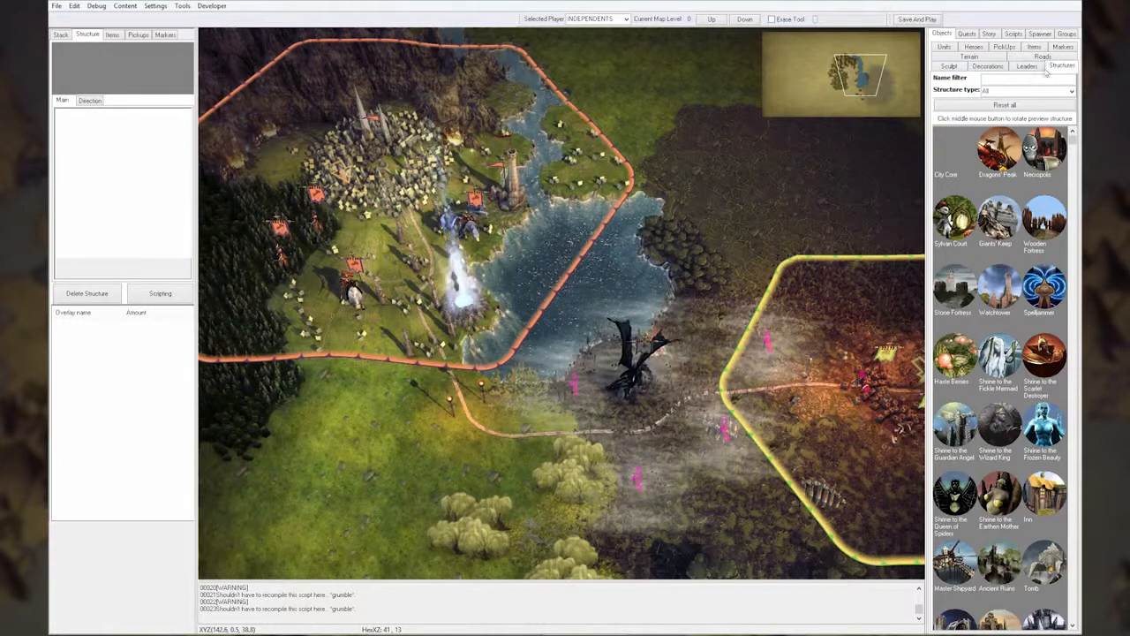
Place a Stack Area Trigger marker beside the watchtower in the High Elf domain and inspect its Player Alias Filter property.
{"action": "left_click", "coordinate": [1064, 48]}
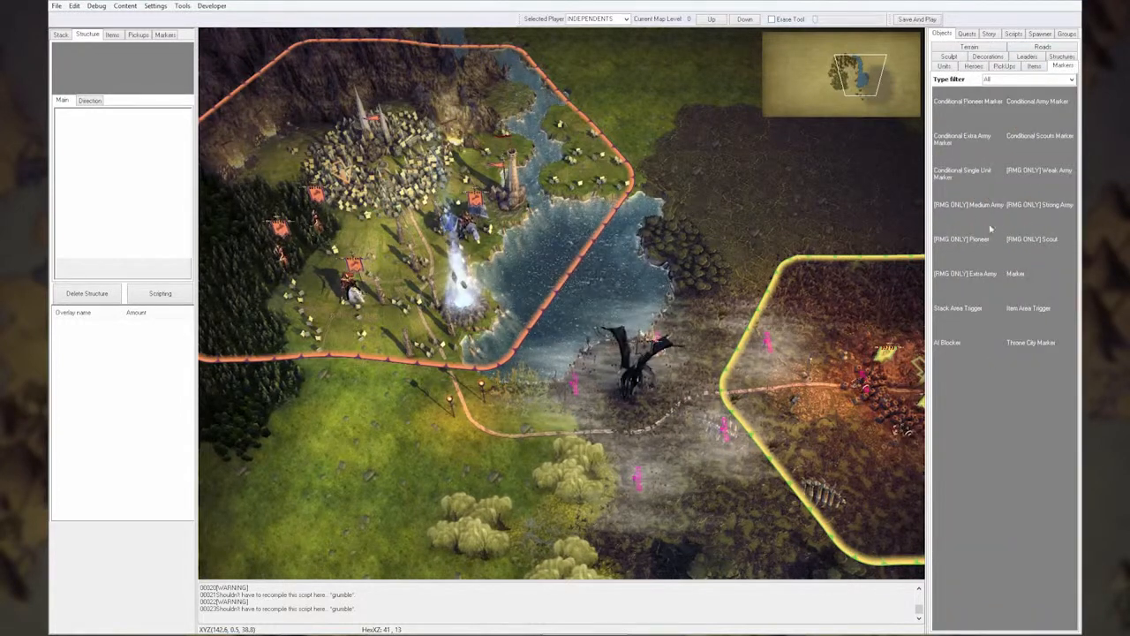
{"action": "left_click", "coordinate": [963, 314]}
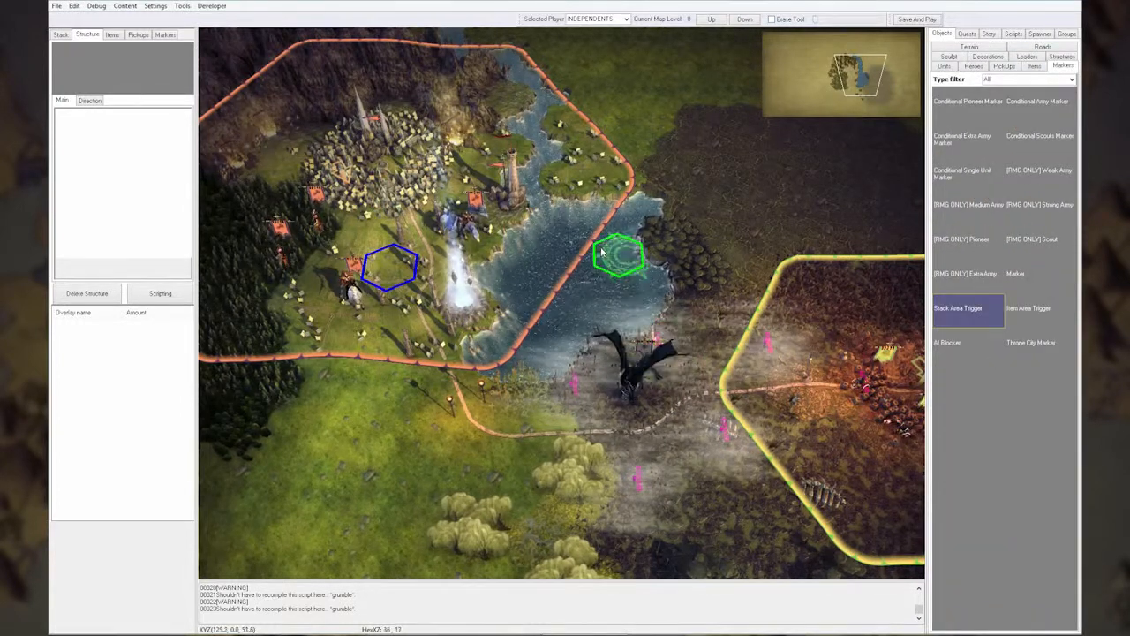
{"action": "left_click", "coordinate": [500, 204]}
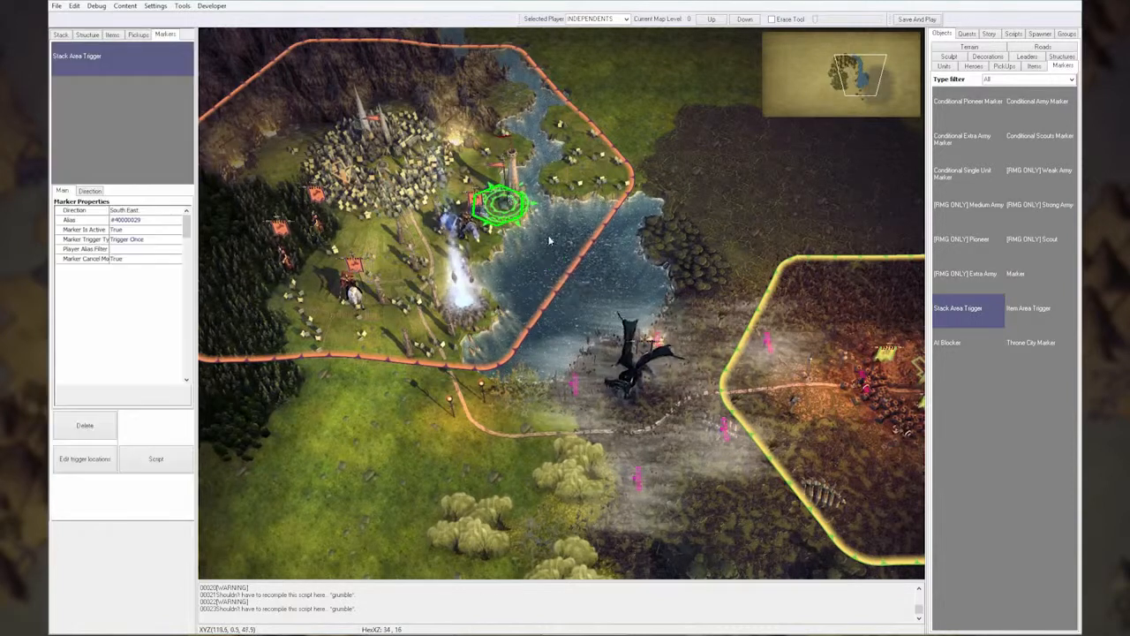
{"action": "left_click", "coordinate": [132, 249]}
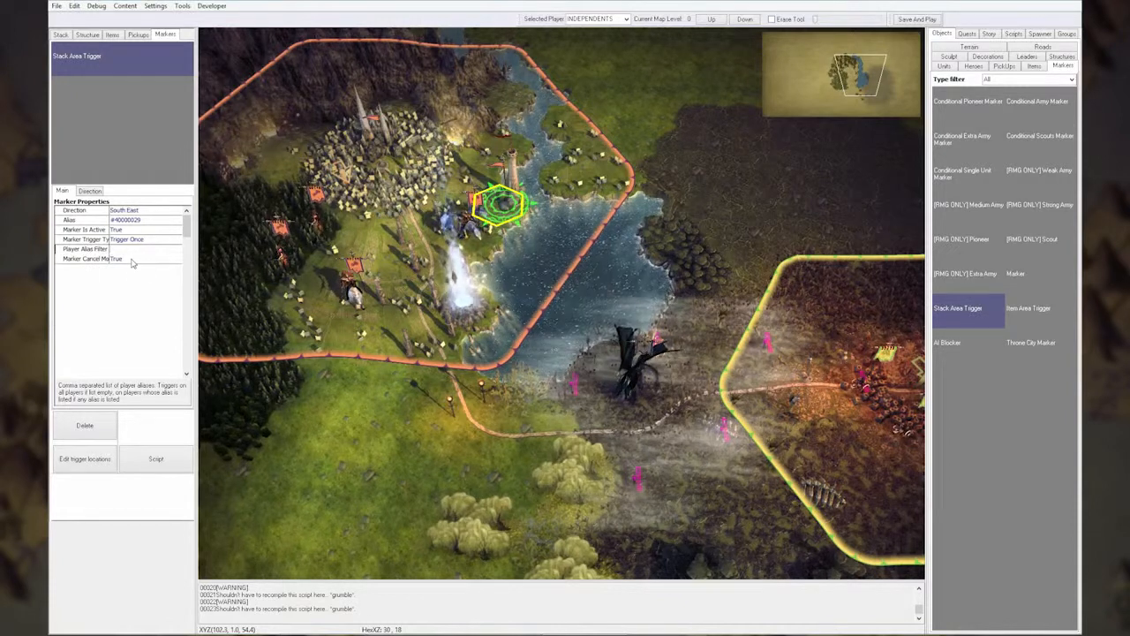
Create an EventScript for the Stack Area Trigger and add an OnStackEnters handler to it.
{"action": "left_click", "coordinate": [156, 458]}
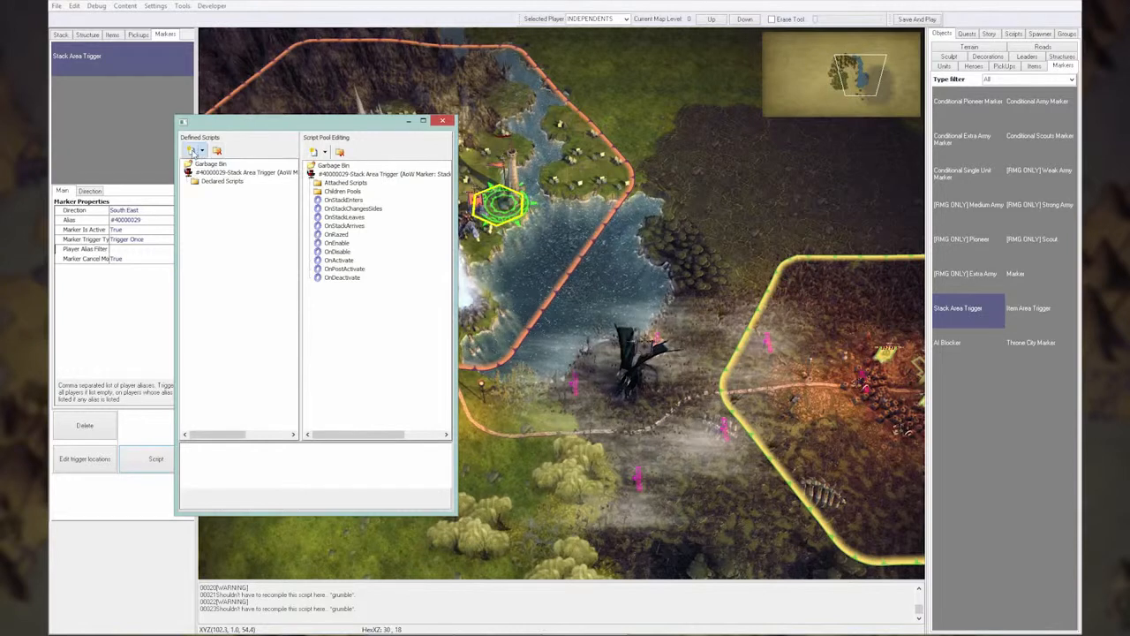
{"action": "left_click", "coordinate": [192, 151]}
{"action": "left_click", "coordinate": [244, 170]}
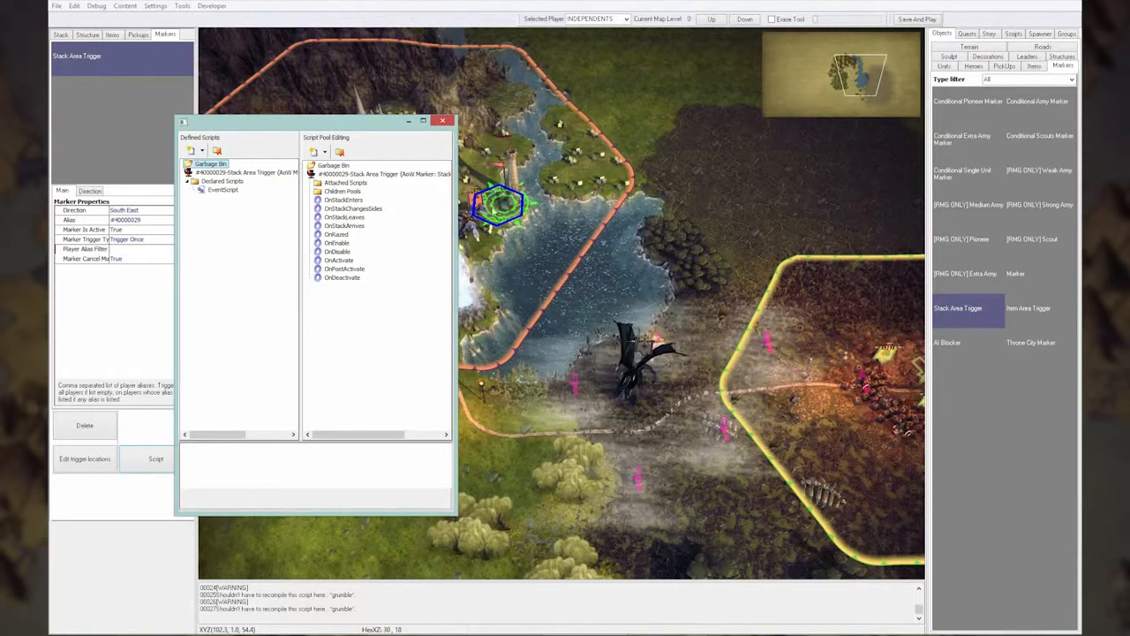
{"action": "left_click_drag", "start_coordinate": [346, 200], "coordinate": [214, 199]}
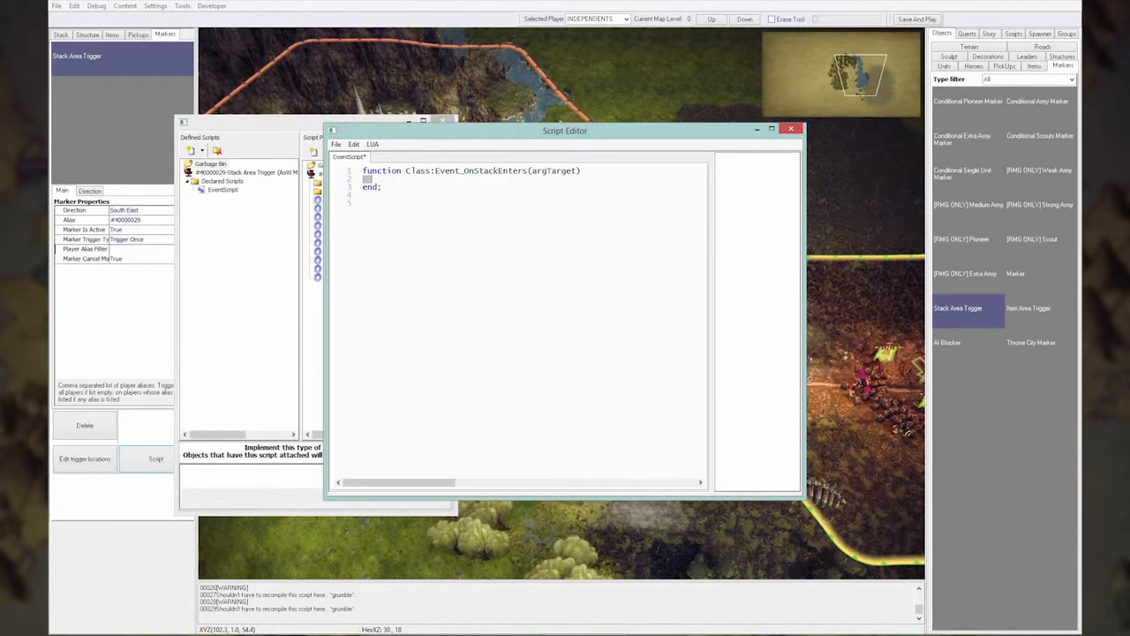
Discard the unsaved script edits, close the trigger's script windows and deselect the marker.
{"action": "left_click", "coordinate": [791, 130]}
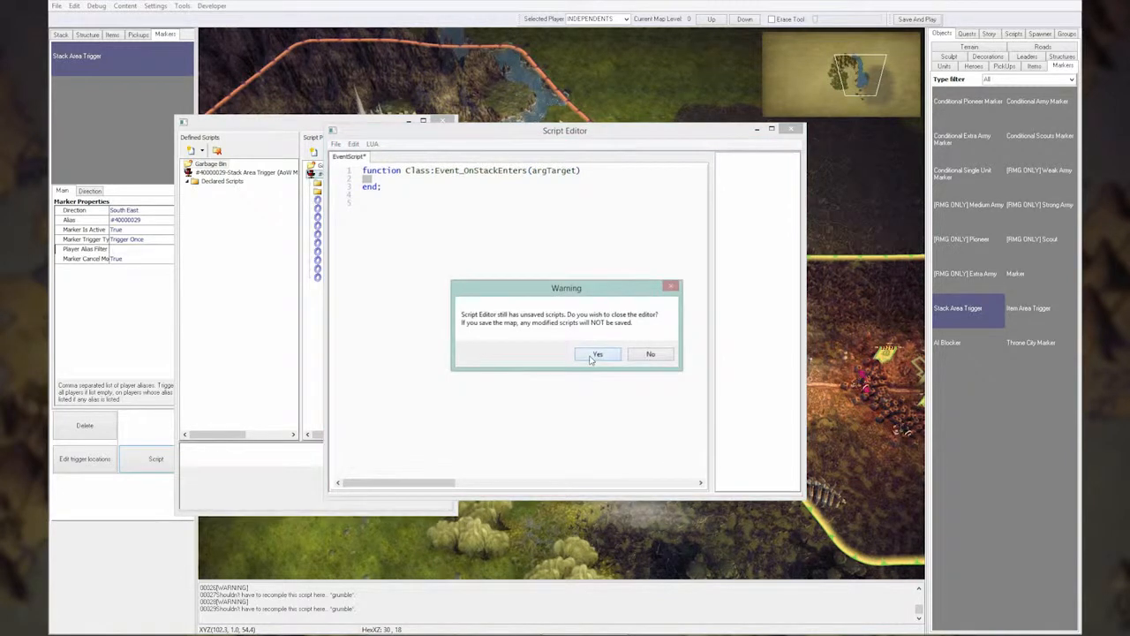
{"action": "left_click", "coordinate": [595, 352]}
{"action": "left_click", "coordinate": [443, 120]}
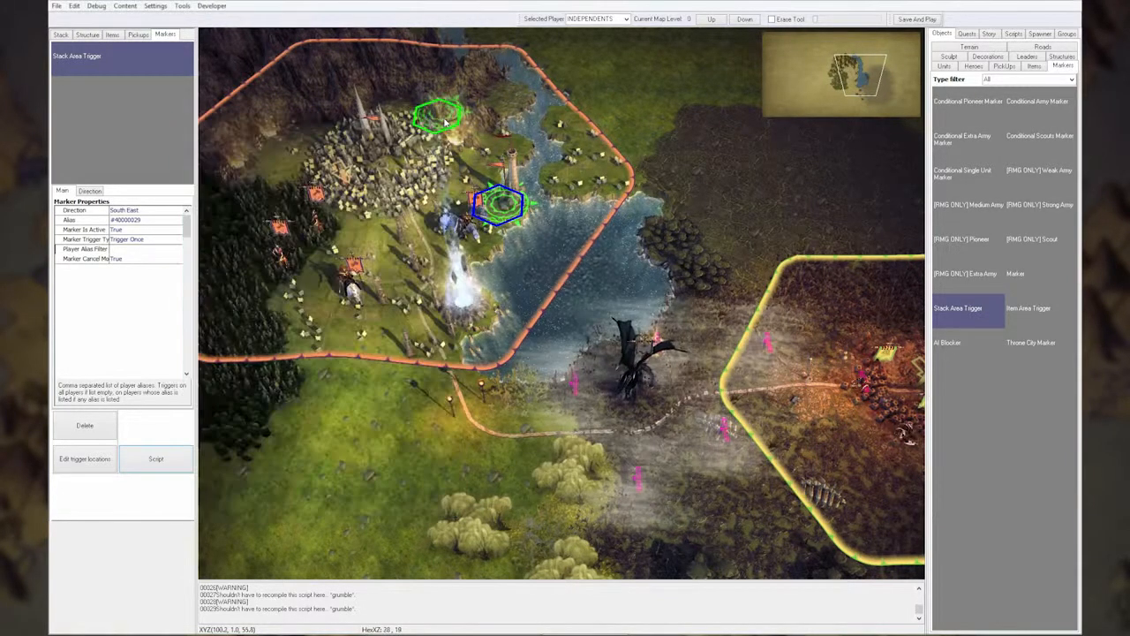
{"action": "right_click", "coordinate": [616, 228]}
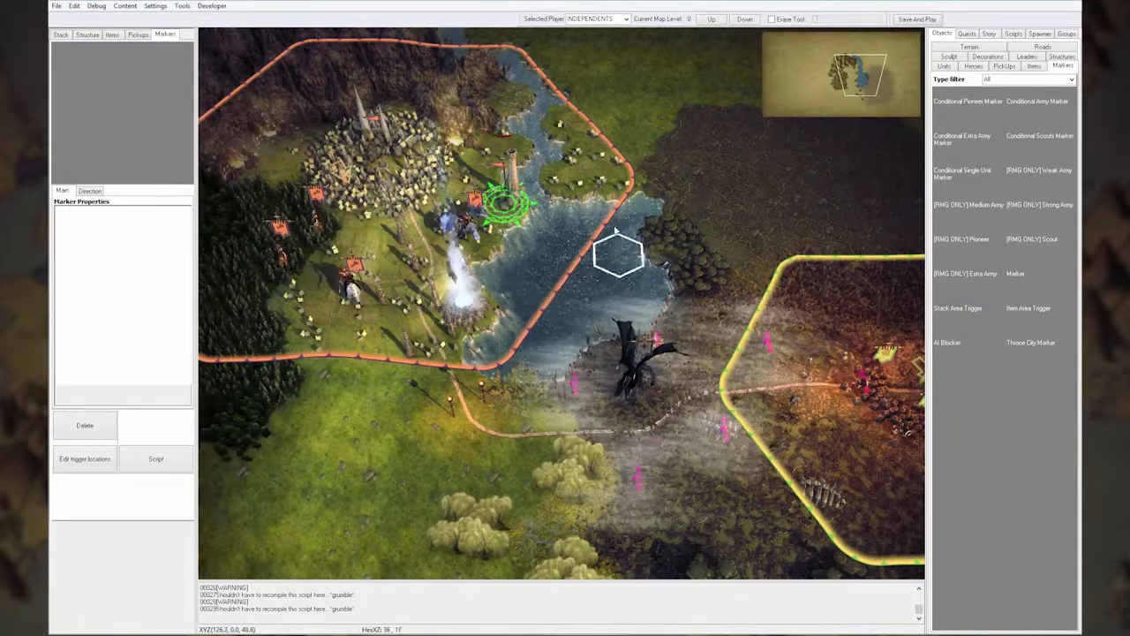
Open the Campaign Editor and add Test.cam from the Maps folder as a campaign scenario.
{"action": "left_click", "coordinate": [212, 5]}
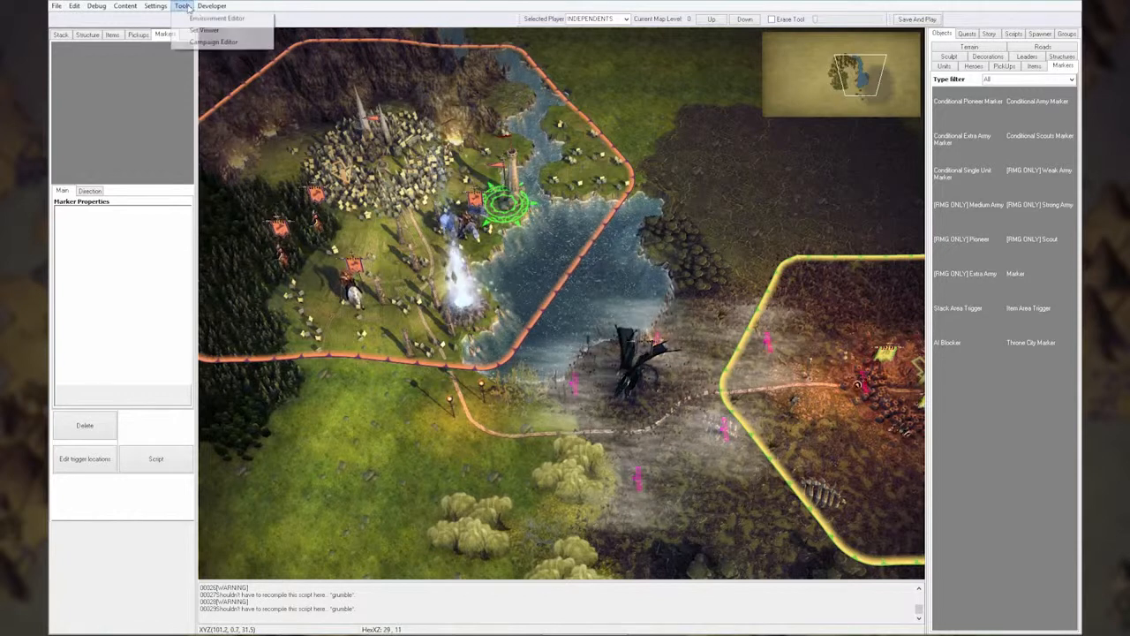
{"action": "mouse_move", "coordinate": [183, 4]}
{"action": "left_click", "coordinate": [214, 42]}
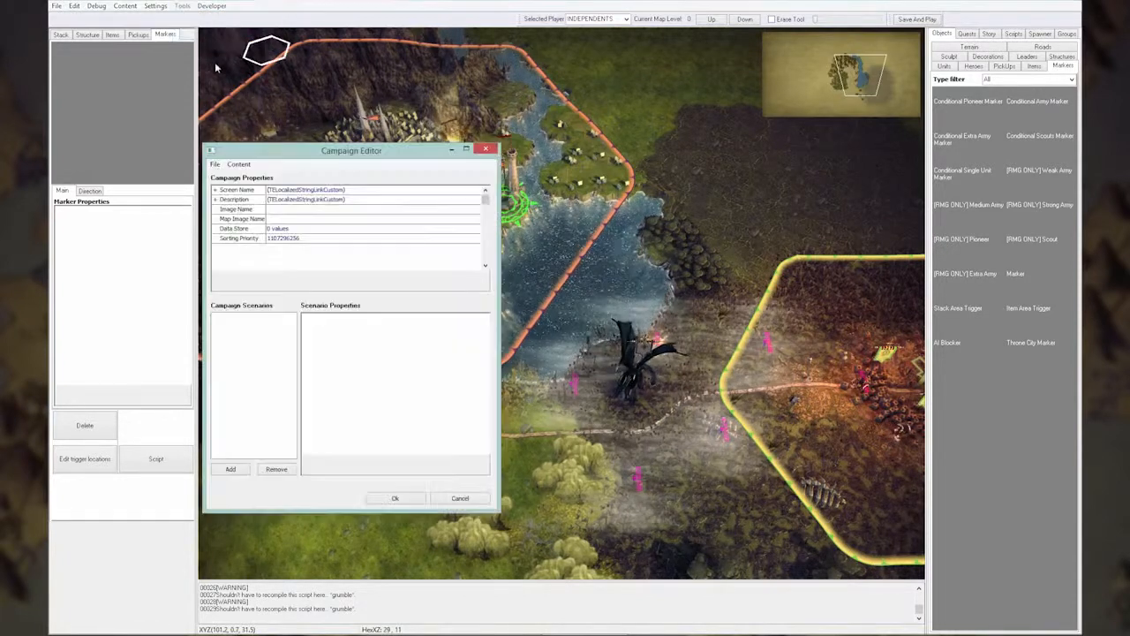
{"action": "left_click_drag", "start_coordinate": [302, 155], "coordinate": [355, 125]}
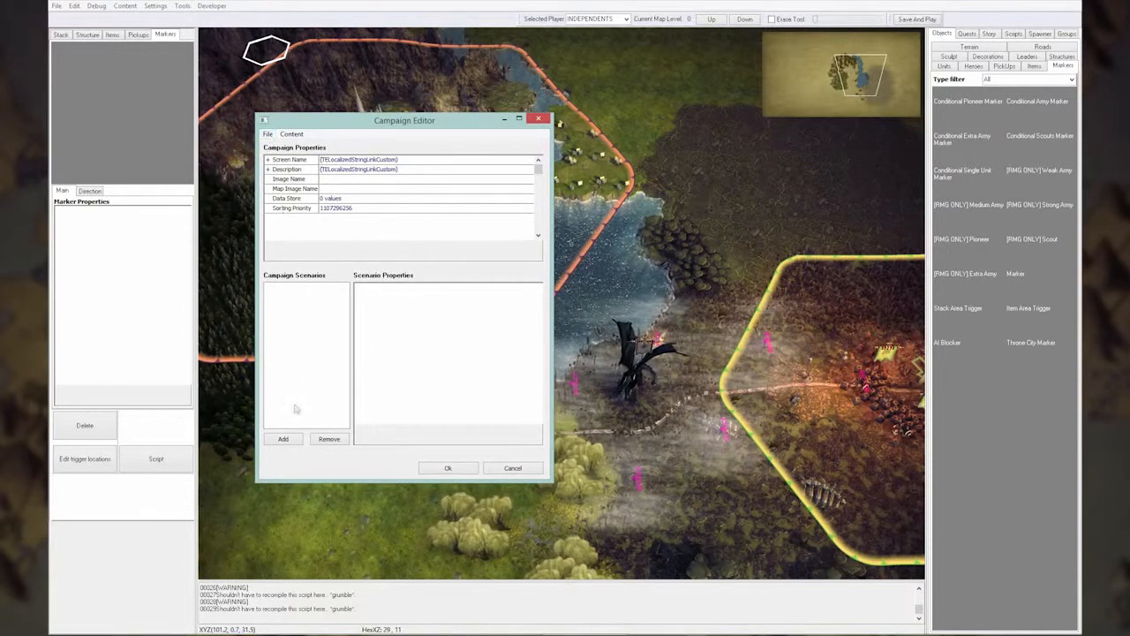
{"action": "left_click", "coordinate": [284, 438]}
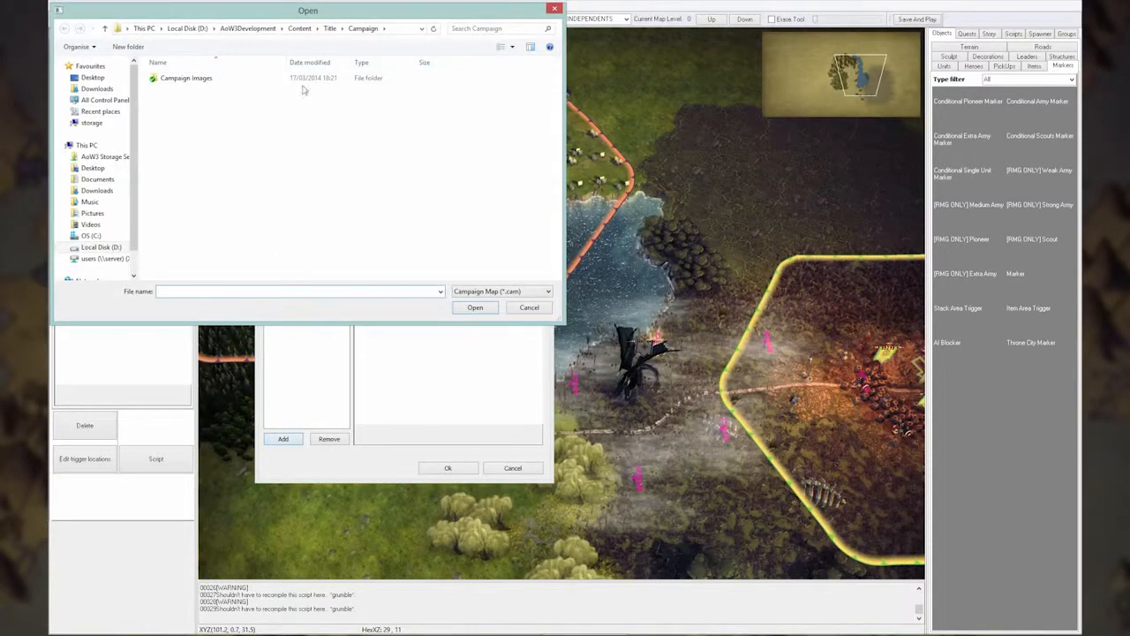
{"action": "left_click", "coordinate": [329, 29]}
{"action": "double_click", "coordinate": [184, 138]}
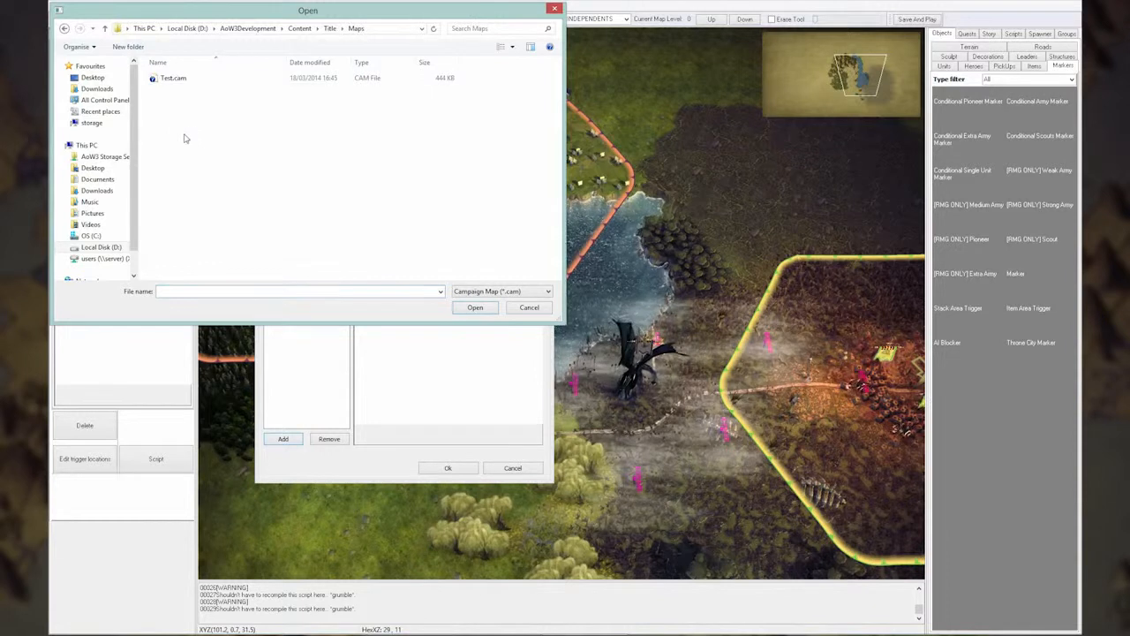
{"action": "left_click", "coordinate": [177, 82]}
{"action": "left_click", "coordinate": [475, 308]}
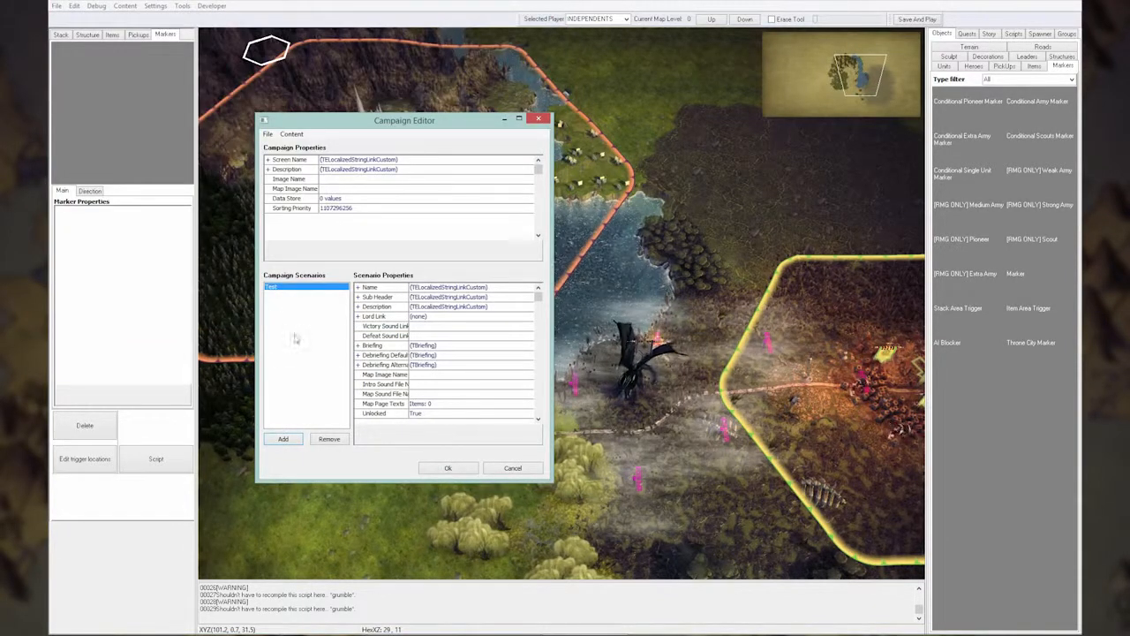
Inspect the Test scenario's Description and Briefing properties and open the editor for its Briefing Pages.
{"action": "left_click", "coordinate": [357, 306]}
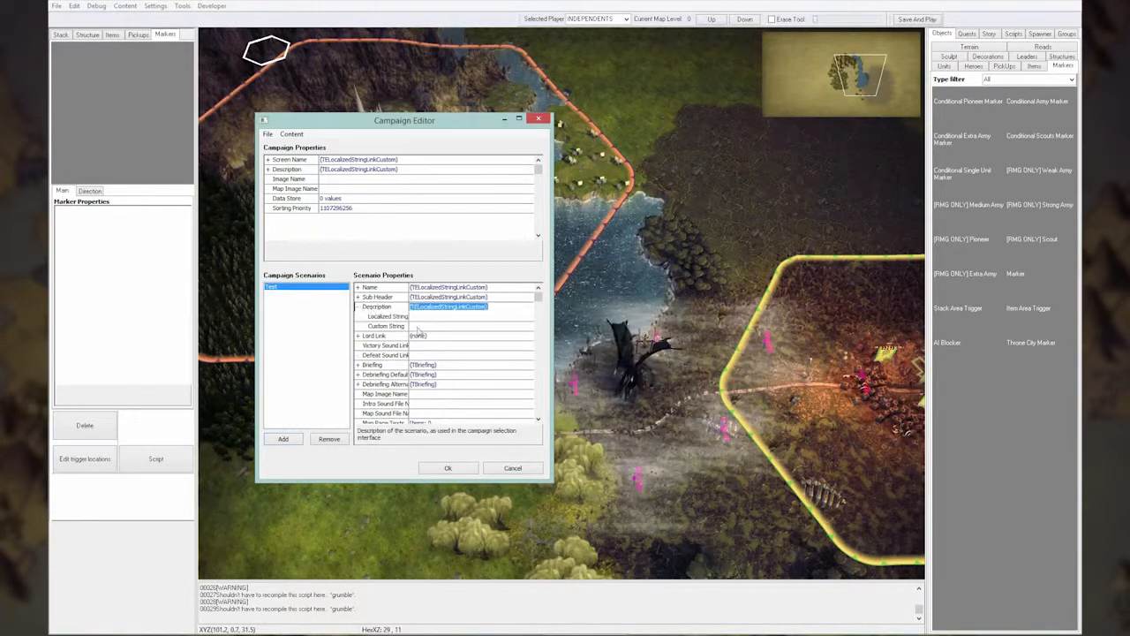
{"action": "left_click", "coordinate": [394, 326]}
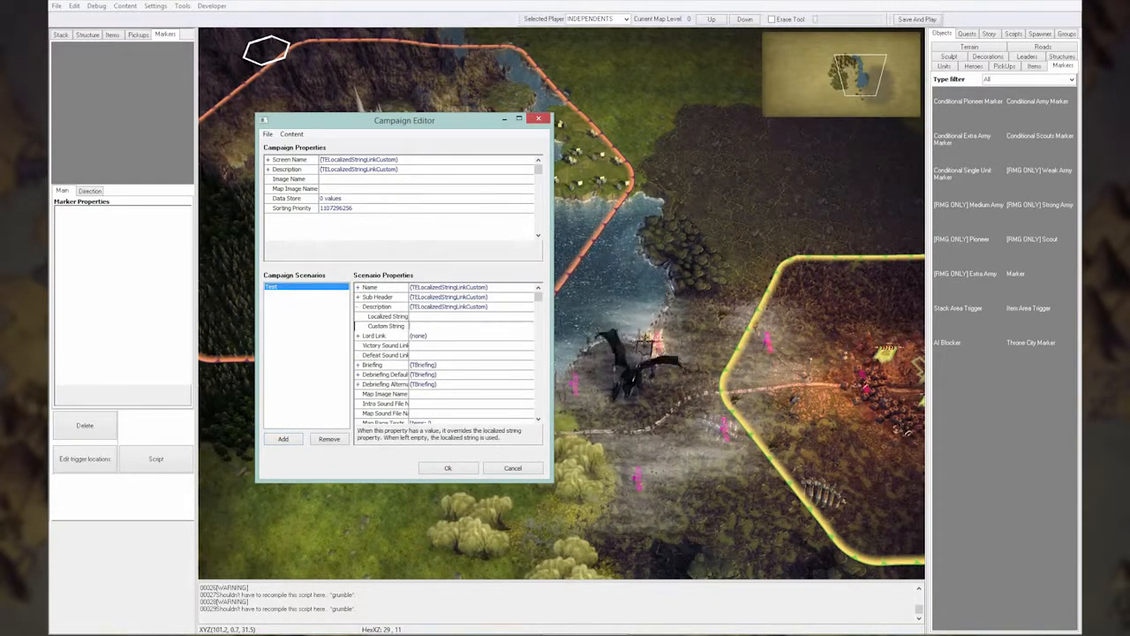
{"action": "scroll", "coordinate": [542, 300], "scroll_direction": "down", "scroll_amount": 1}
{"action": "left_click", "coordinate": [358, 345]}
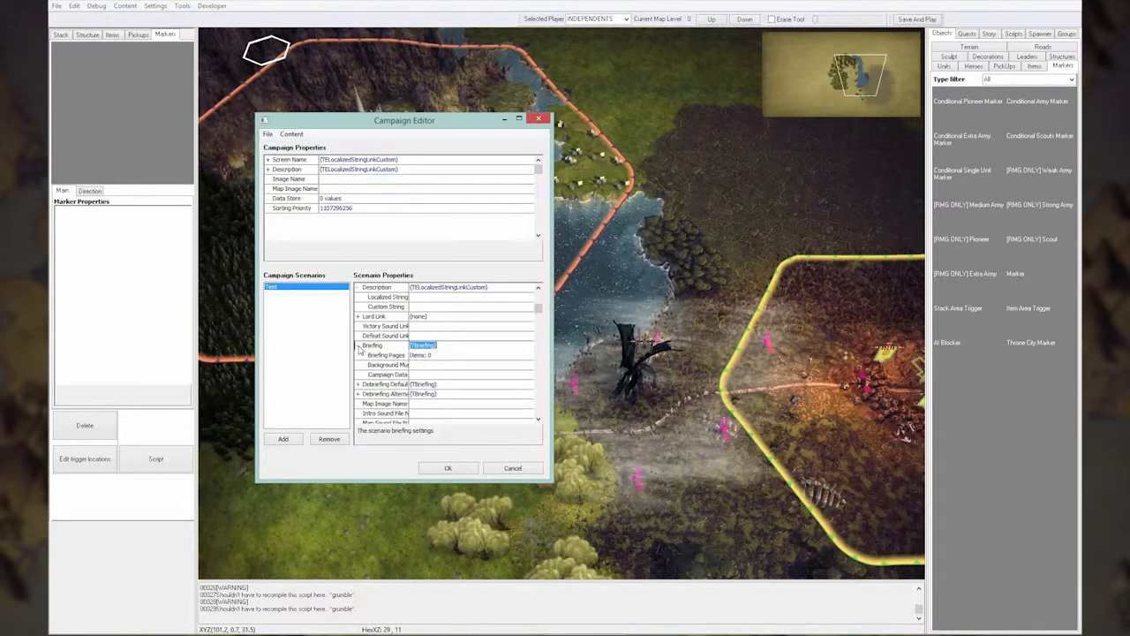
{"action": "left_click", "coordinate": [401, 356]}
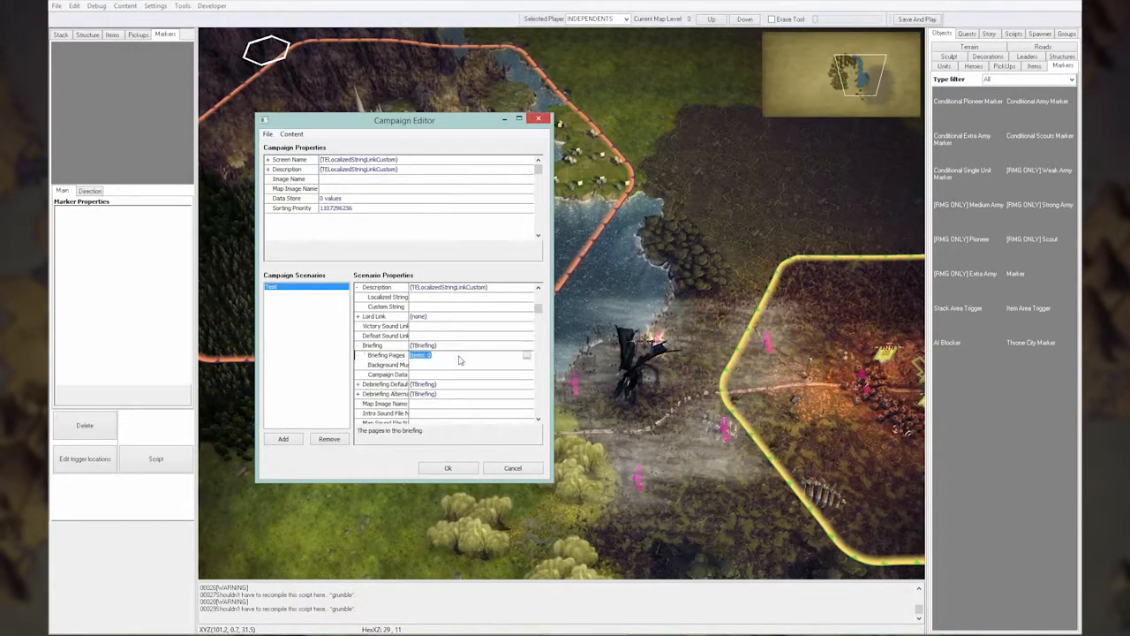
{"action": "left_click", "coordinate": [528, 357]}
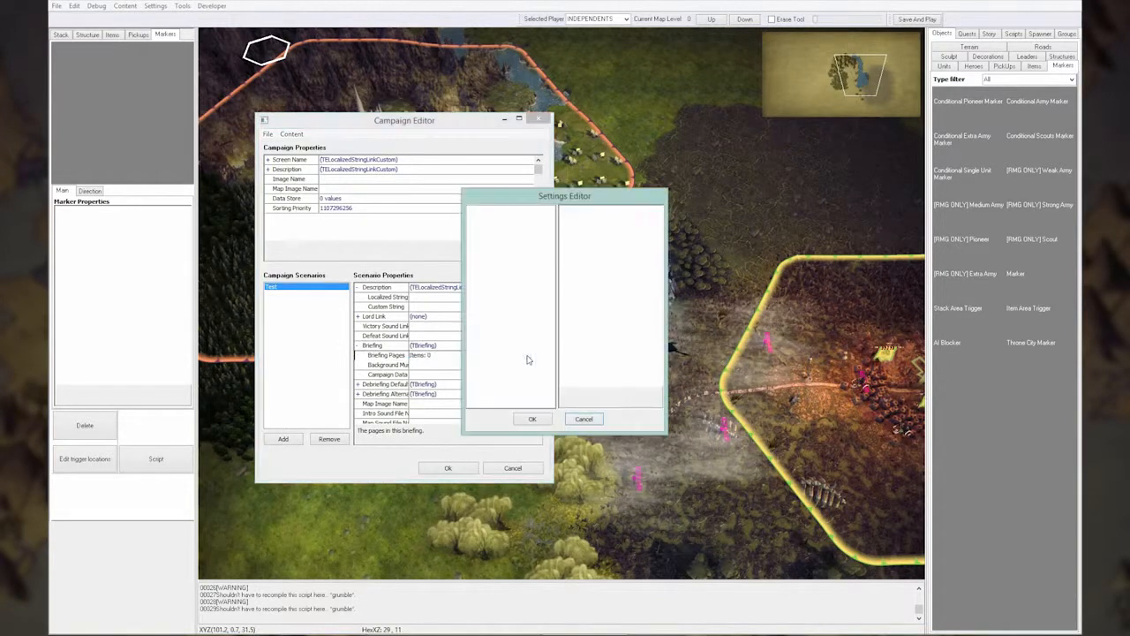
Add one briefing page to the Test scenario, expand its Page Name and Page Briefing properties, and accept the page list.
{"action": "right_click", "coordinate": [519, 261]}
{"action": "left_click", "coordinate": [537, 264]}
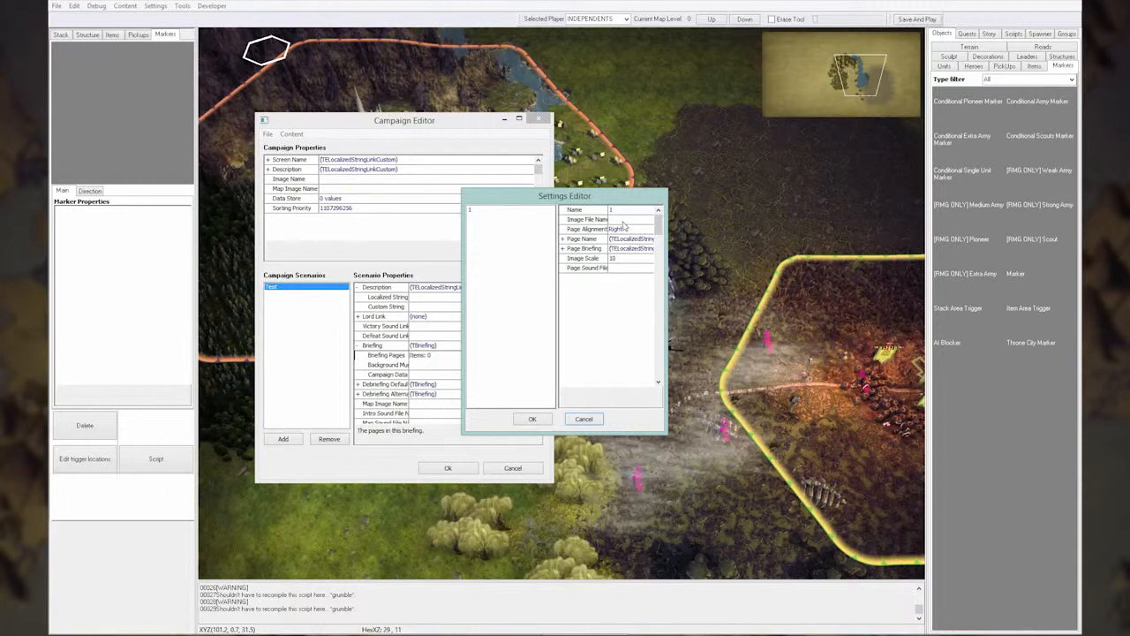
{"action": "left_click", "coordinate": [562, 239]}
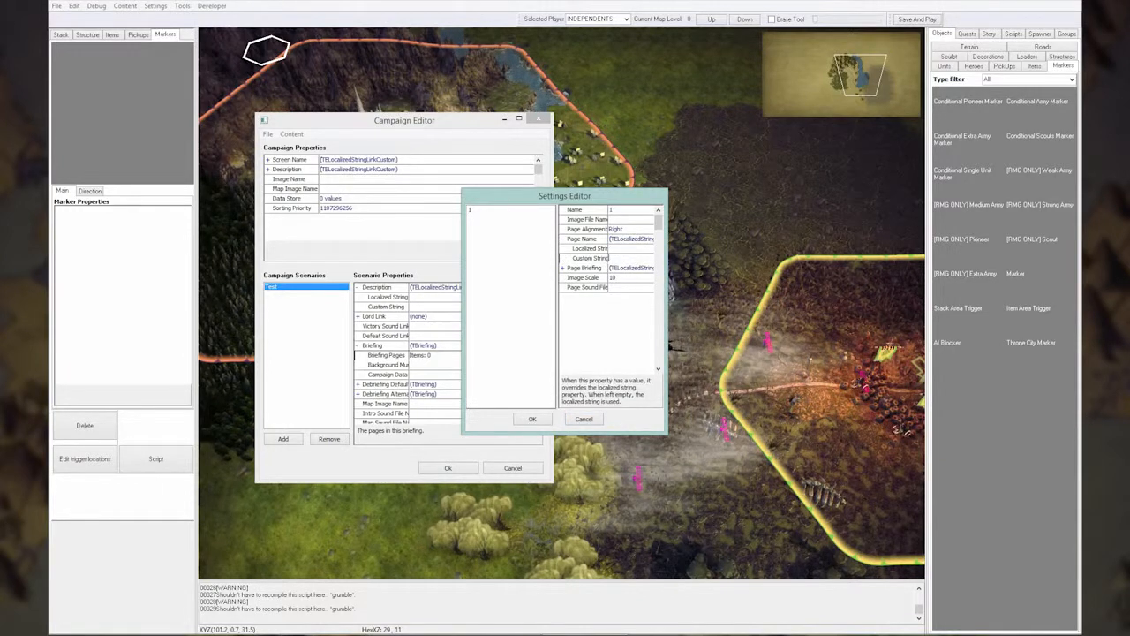
{"action": "left_click", "coordinate": [561, 268]}
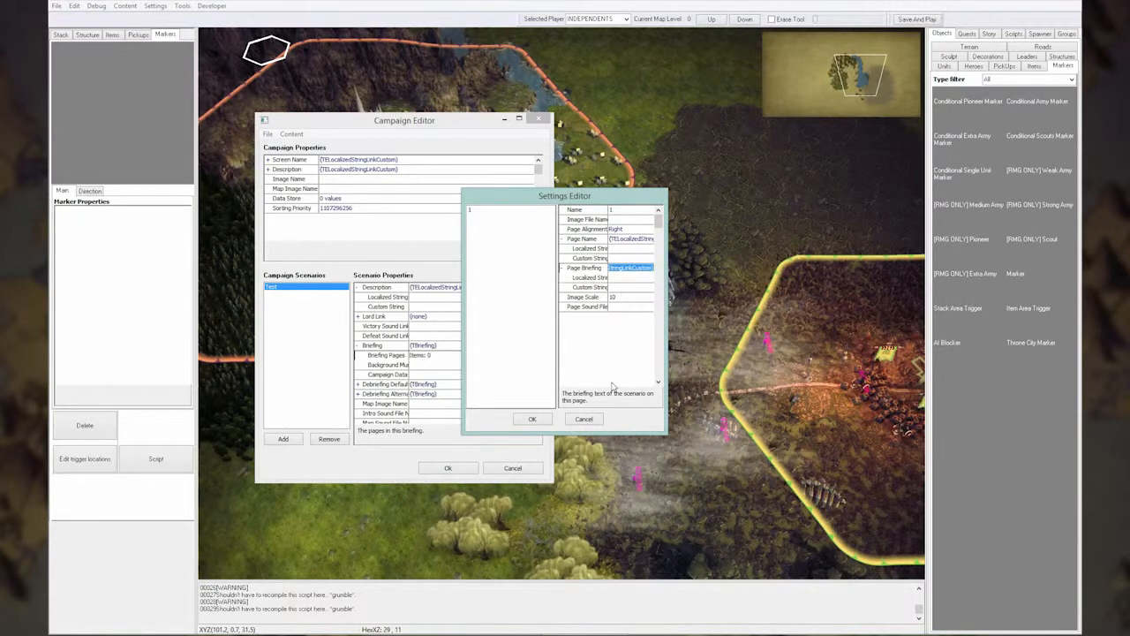
{"action": "left_click", "coordinate": [534, 420]}
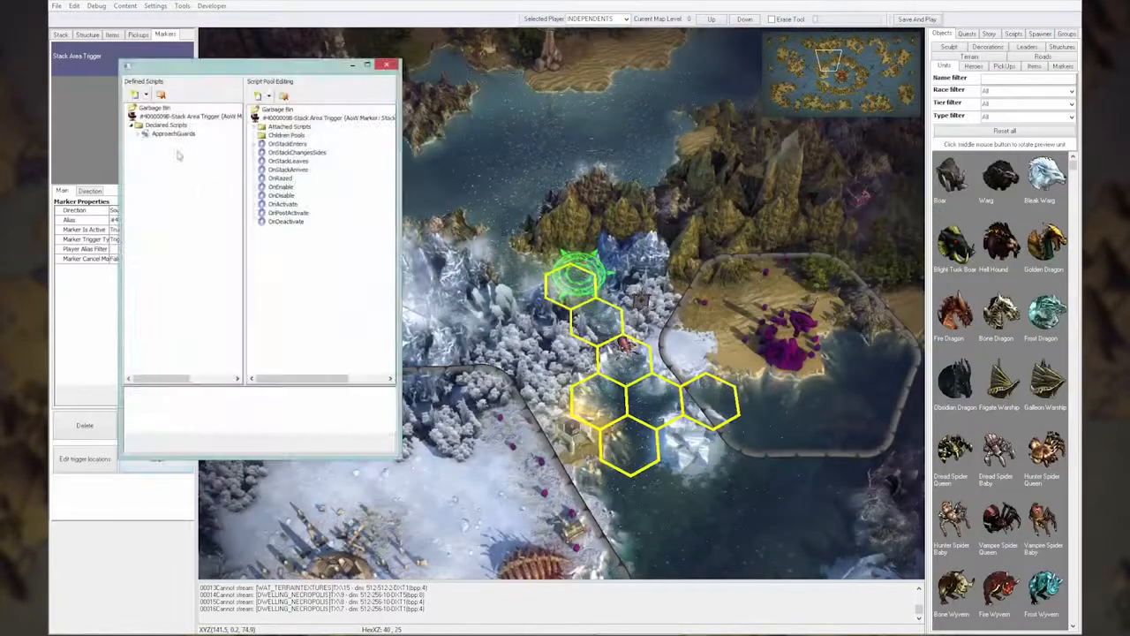
Open the ApproachGuards script declared on the Stack Area Trigger.
{"action": "double_click", "coordinate": [173, 134]}
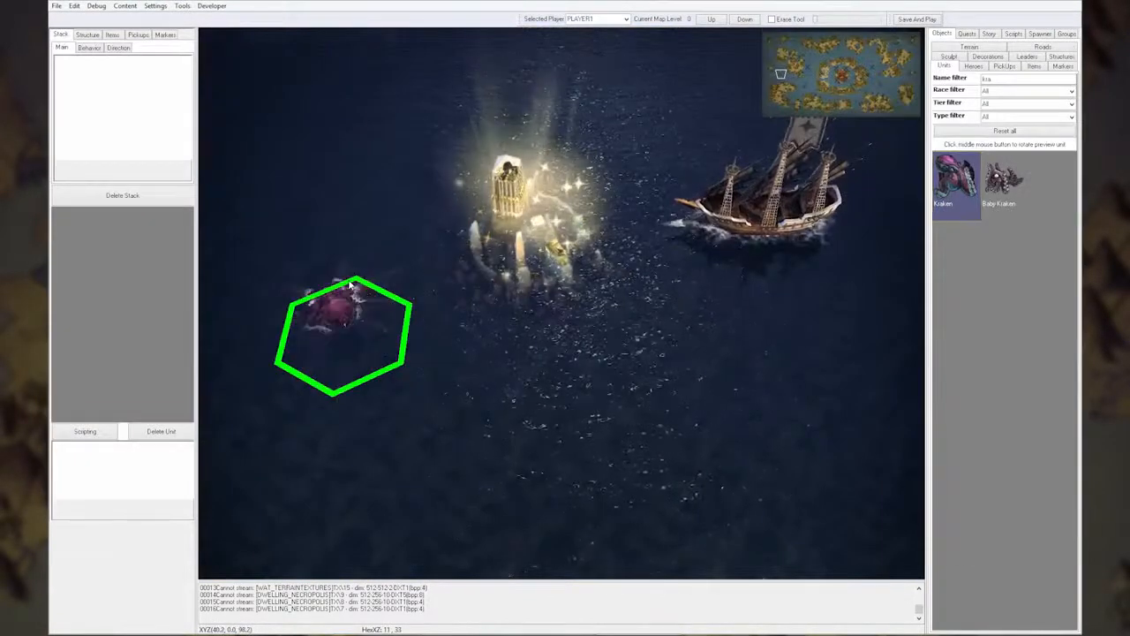
Place a Kraken for PLAYER1 on the open-water hex southwest of the glowing sea structure.
{"action": "left_click", "coordinate": [341, 332]}
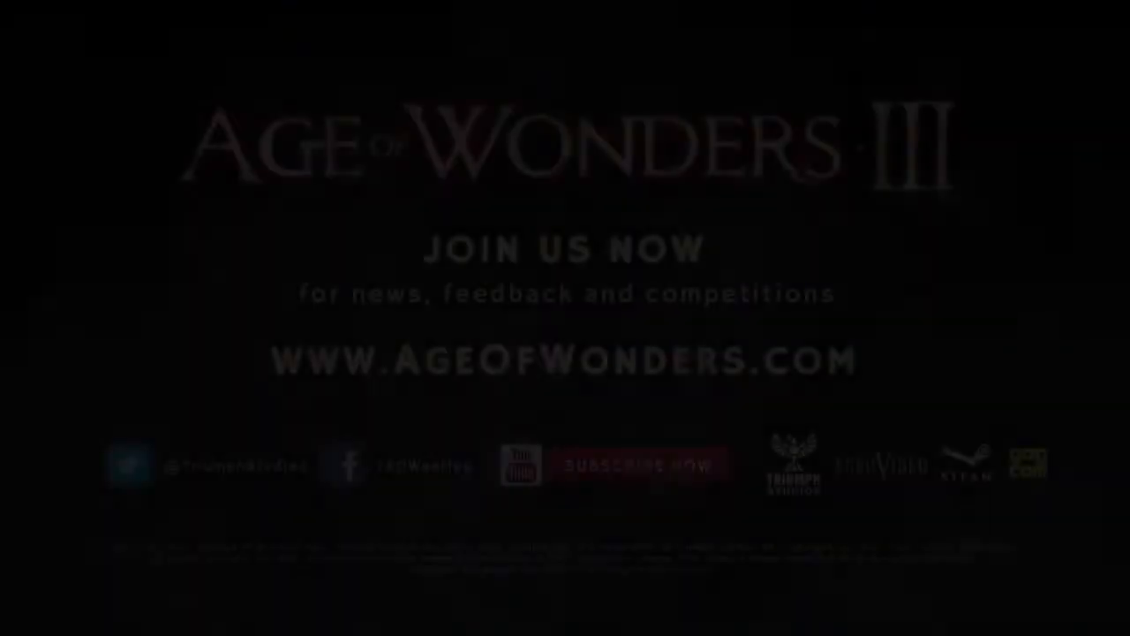